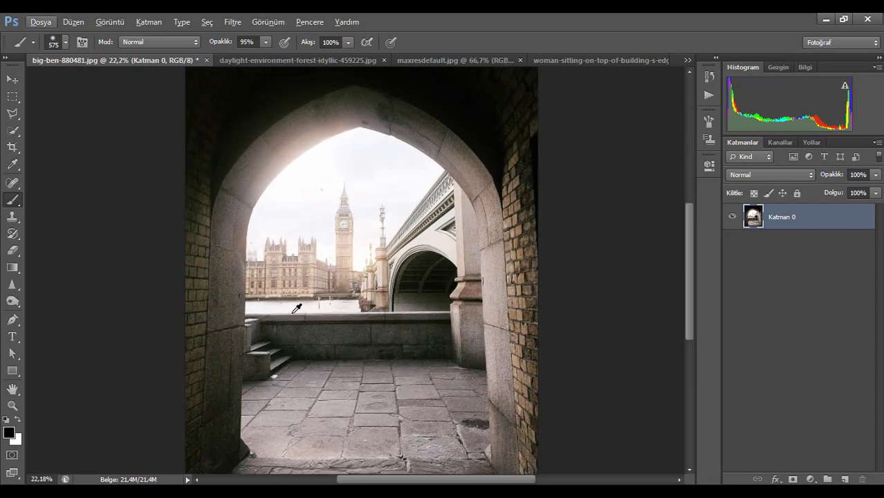
# Step: Select the left wall and the arch's upper stonework with the Quick Selection tool
pyautogui.scroll(-2, 297, 303)
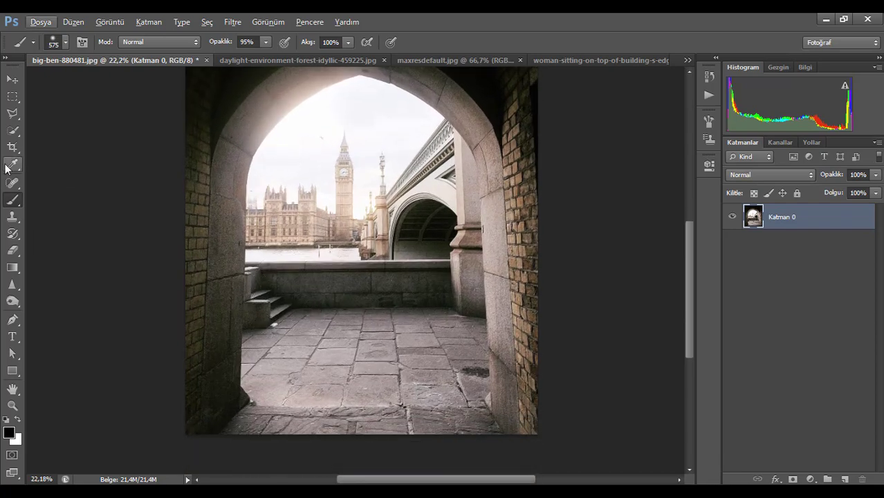
pyautogui.click(12, 131)
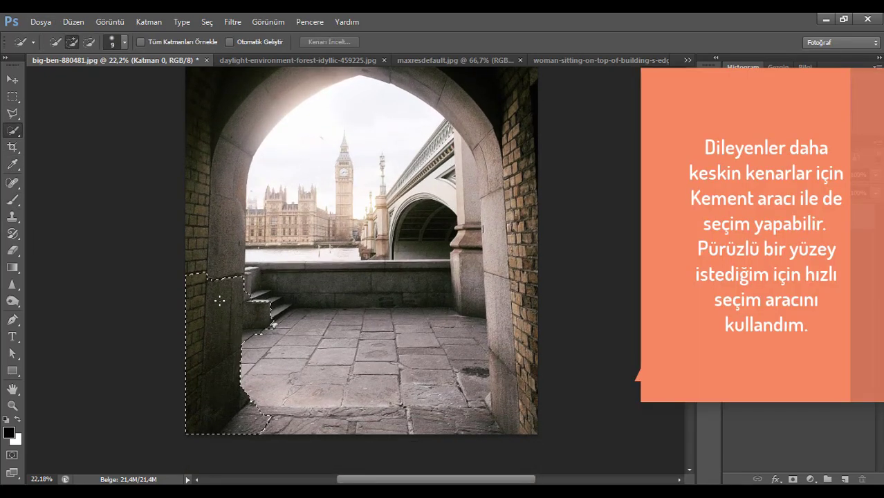
pyautogui.scroll(2, 270, 94)
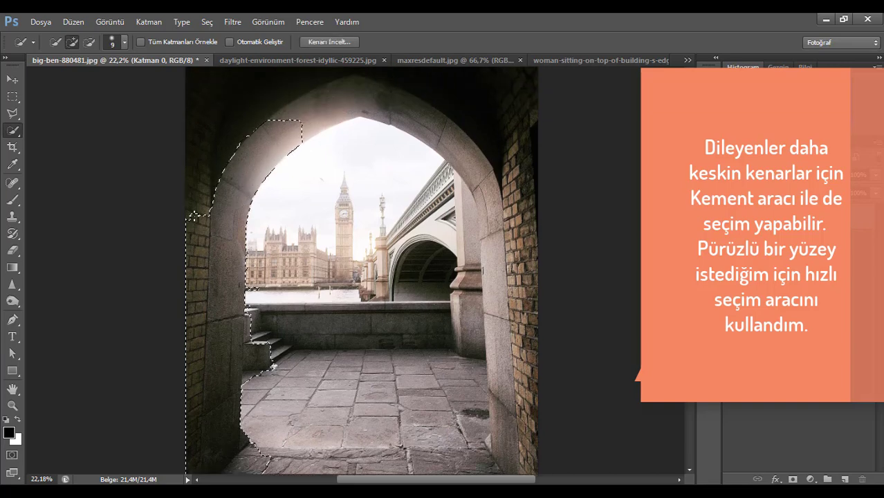
pyautogui.scroll(3, 229, 81)
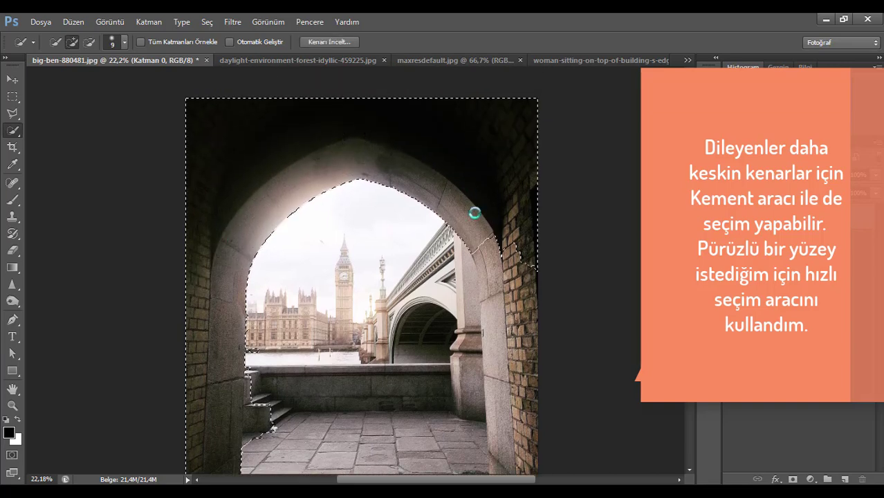
# Step: Extend the quick selection down the right pillar and brick wall to the bottom edge of the photo
pyautogui.scroll(-2, 474, 213)
pyautogui.moveTo(515, 205)
pyautogui.mouseDown()
pyautogui.moveTo(507, 242)
pyautogui.moveTo(516, 408)
pyautogui.mouseUp()
pyautogui.scroll(-4, 536, 327)
pyautogui.moveTo(534, 328); pyautogui.dragTo(523, 409)
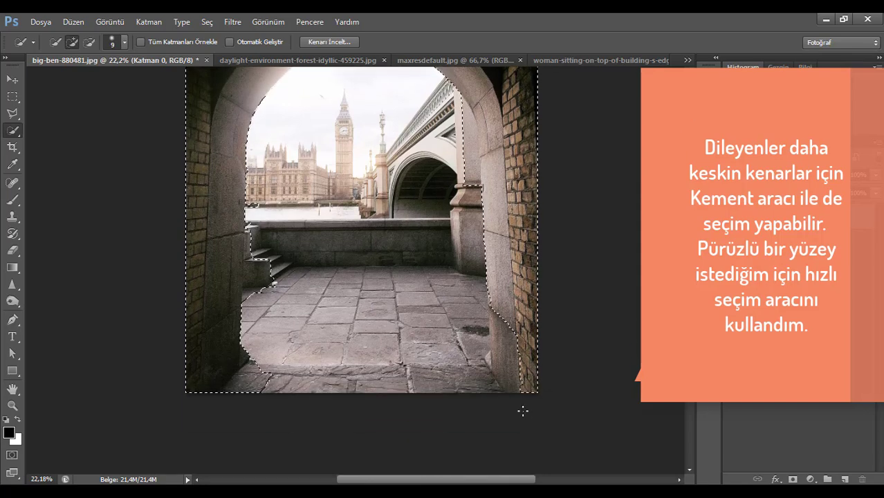
pyautogui.scroll(2, 503, 345)
pyautogui.scroll(2, 503, 344)
pyautogui.scroll(-4, 503, 344)
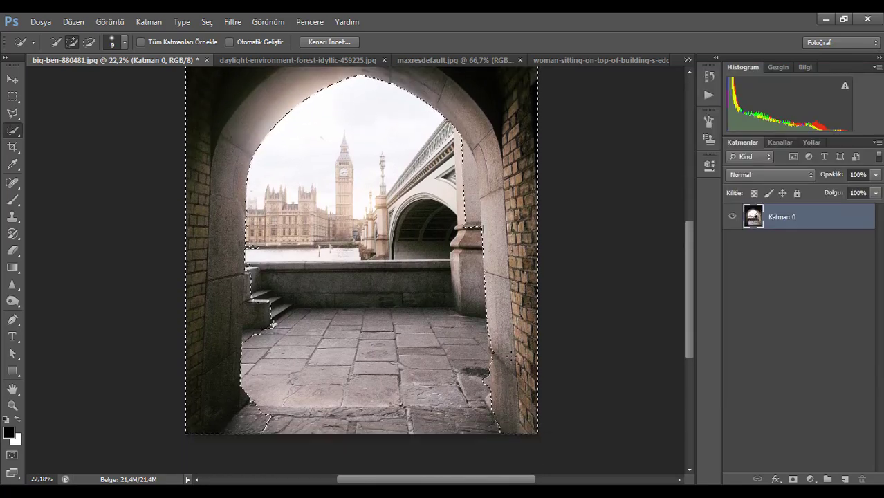
pyautogui.moveTo(501, 345); pyautogui.dragTo(494, 368)
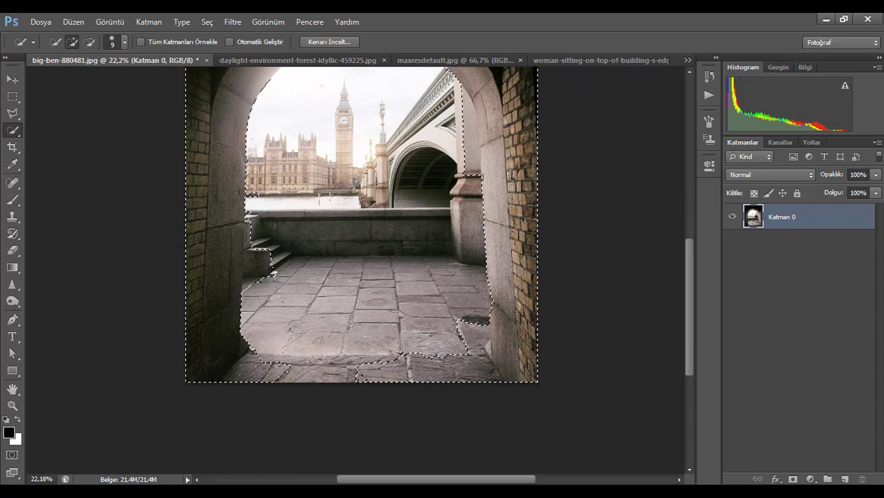
# Step: Subtract the stair blocks beside the left pillar from the selection
pyautogui.scroll(2, 295, 304)
pyautogui.scroll(4, 295, 305)
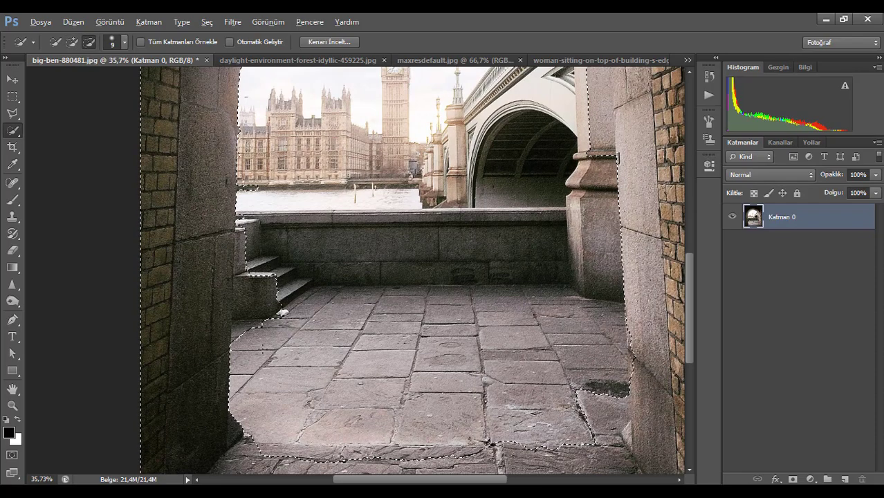
pyautogui.scroll(3, 235, 365)
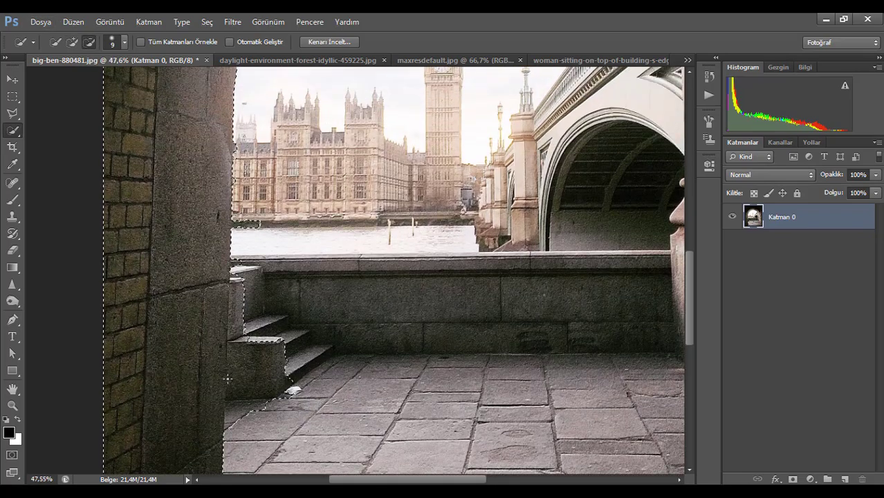
pyautogui.moveTo(232, 373); pyautogui.dragTo(229, 391)
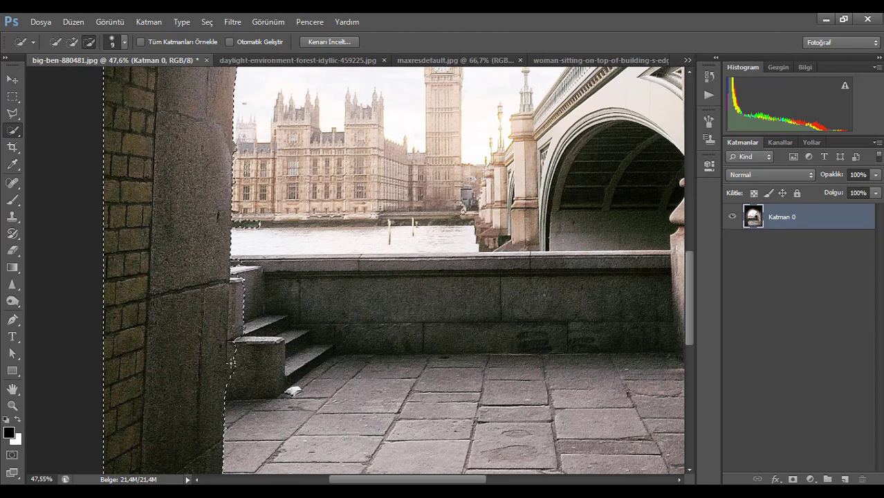
pyautogui.moveTo(239, 288); pyautogui.dragTo(236, 317)
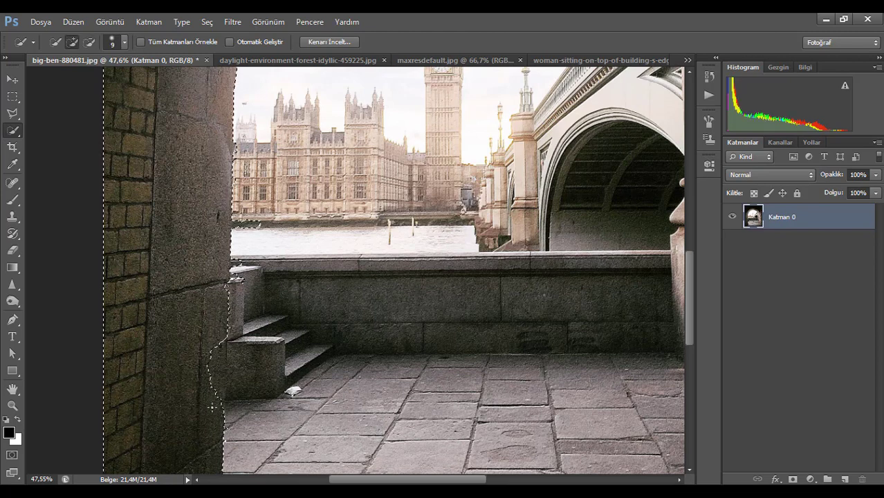
pyautogui.scroll(3, 212, 408)
pyautogui.press('alt')
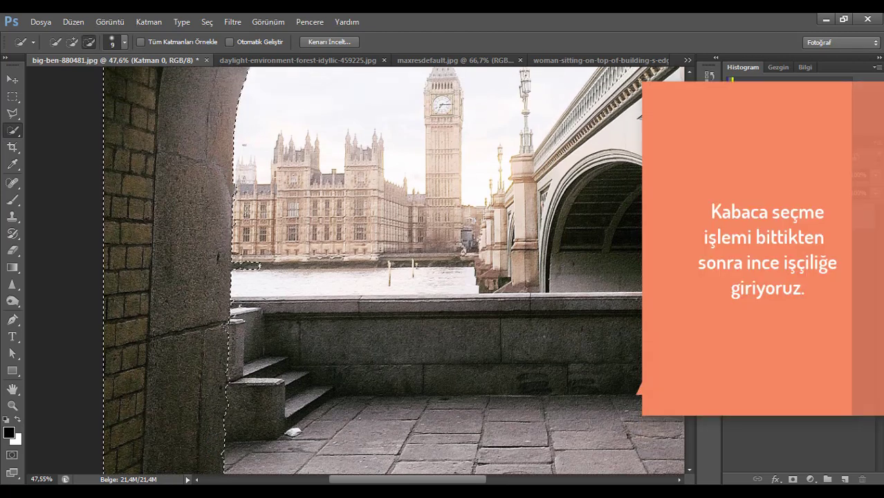
# Step: Refine the selection along the left pillar's inner edge, from the riverbank down to the paving
pyautogui.scroll(5, 238, 262)
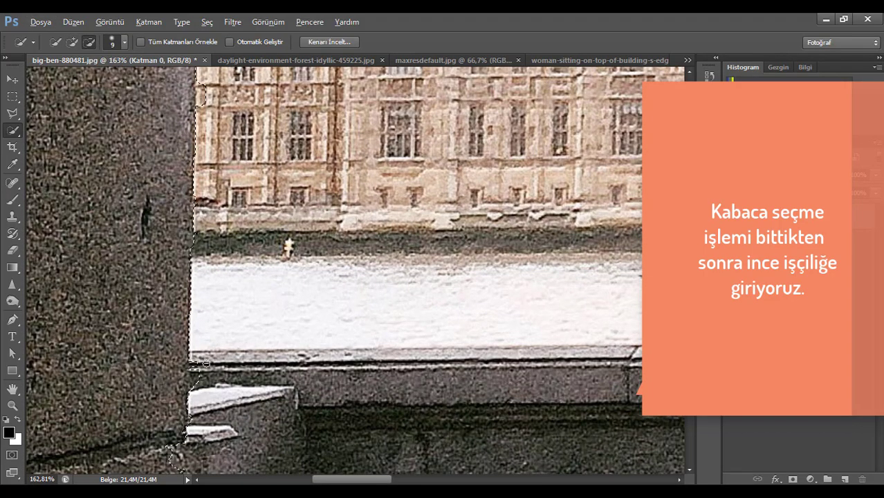
pyautogui.scroll(-2, 197, 397)
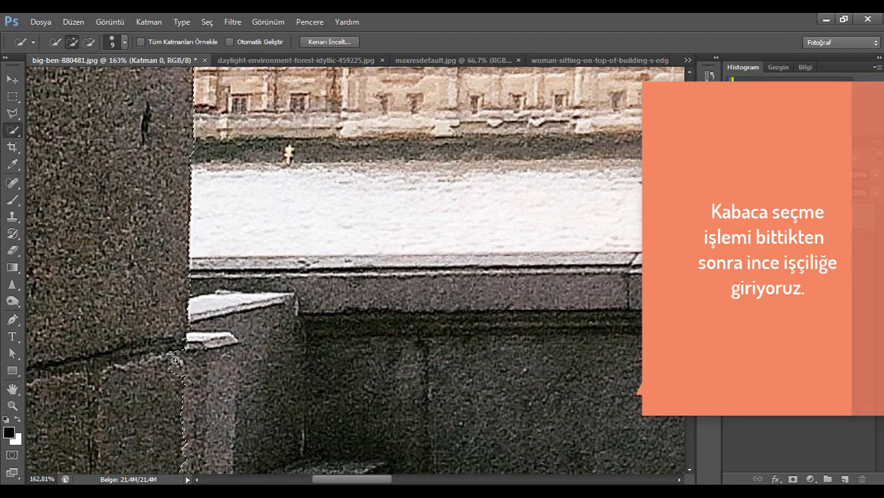
pyautogui.scroll(-5, 193, 389)
pyautogui.press('alt')
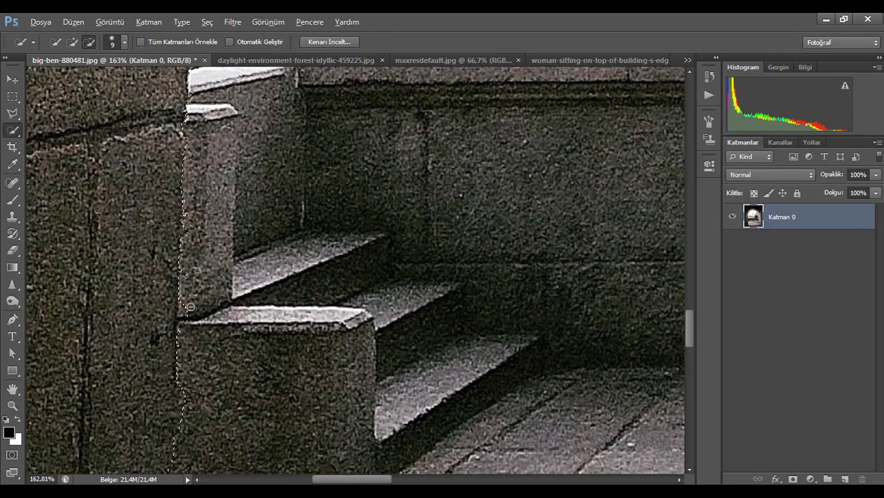
pyautogui.scroll(-2, 165, 361)
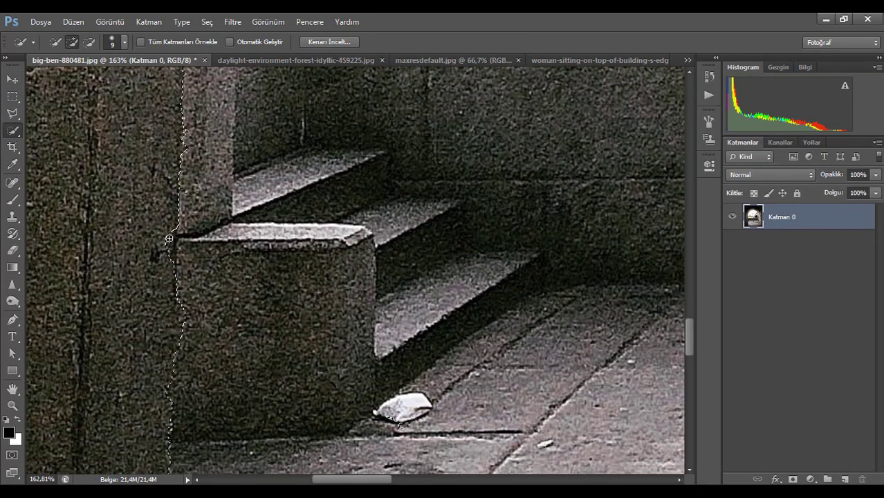
pyautogui.scroll(-2, 173, 346)
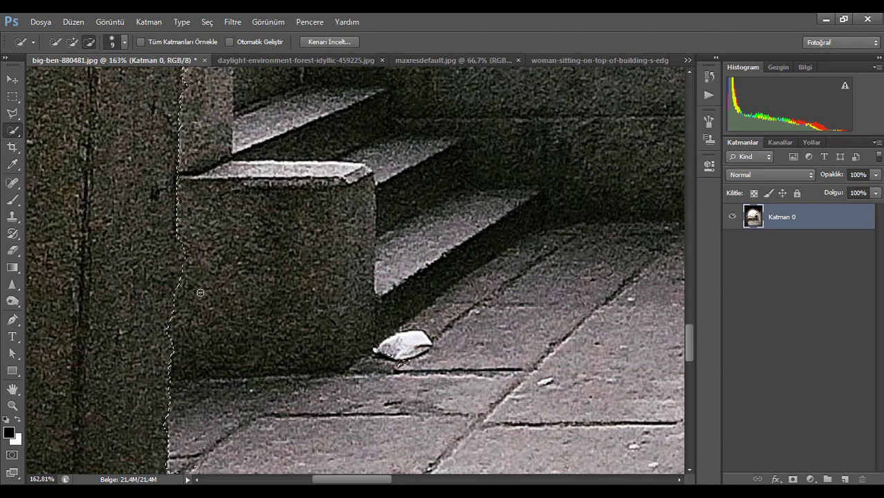
pyautogui.scroll(-15, 187, 342)
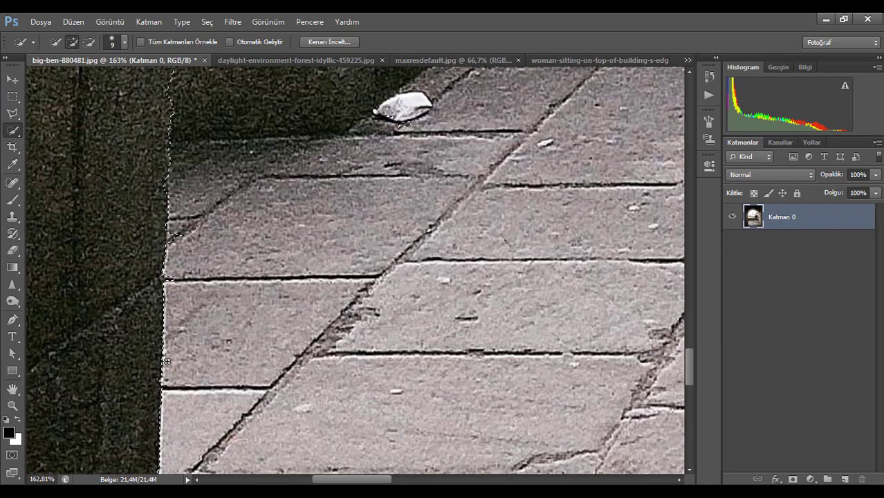
pyautogui.scroll(-6, 194, 353)
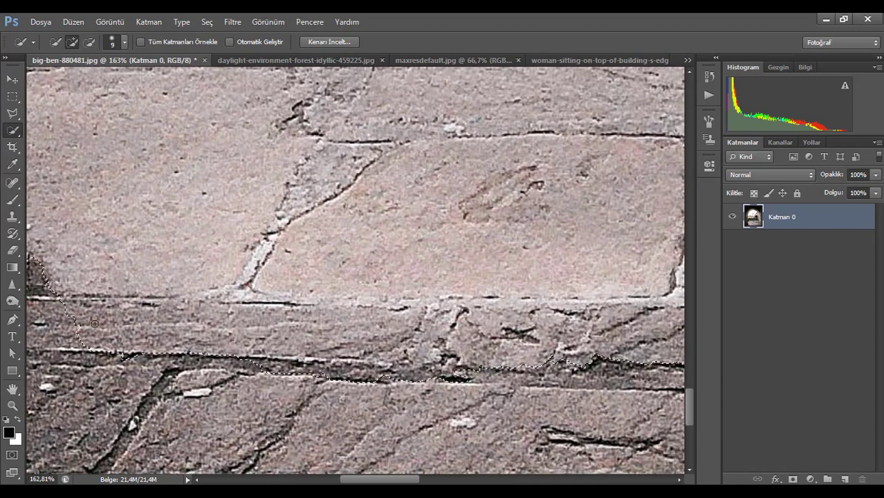
# Step: Add the front row of paving stones to the selection and clean up its boundary beside the right pillar's base
pyautogui.moveTo(95, 324); pyautogui.dragTo(262, 339)
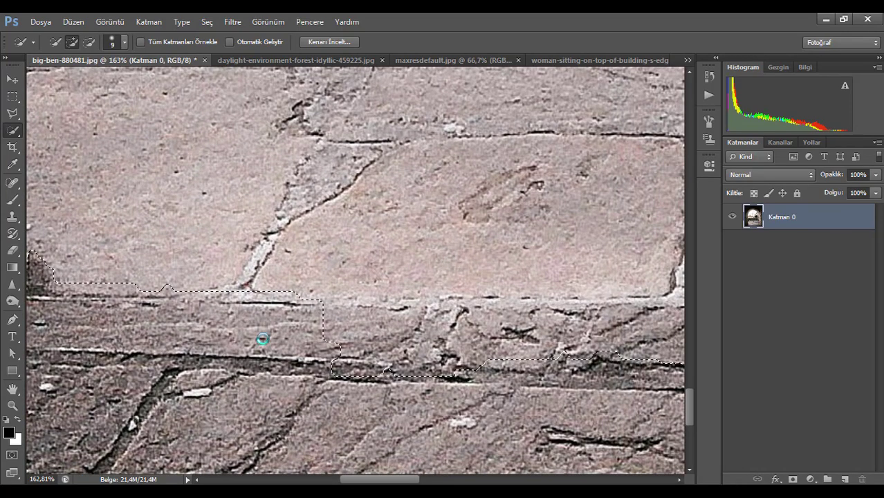
pyautogui.moveTo(405, 271); pyautogui.dragTo(197, 266)
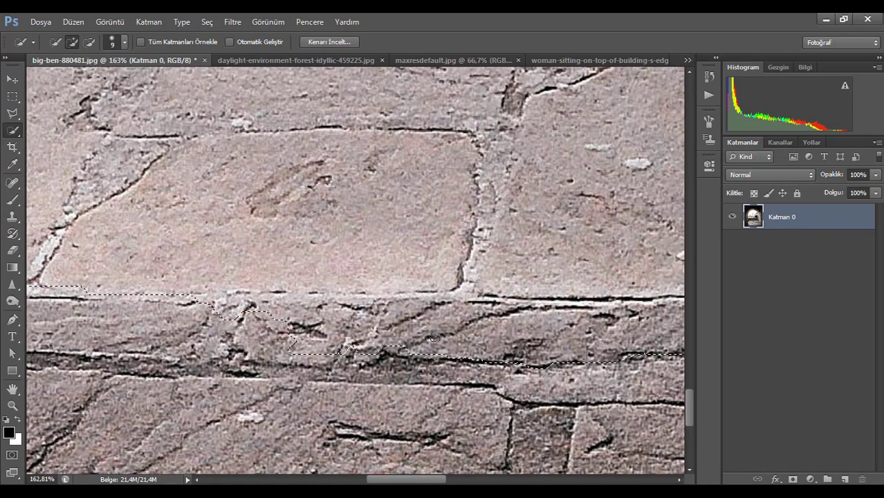
pyautogui.scroll(-4, 197, 266)
pyautogui.moveTo(433, 336)
pyautogui.mouseDown()
pyautogui.moveTo(257, 333)
pyautogui.moveTo(472, 333)
pyautogui.mouseUp()
pyautogui.moveTo(444, 256); pyautogui.dragTo(99, 307)
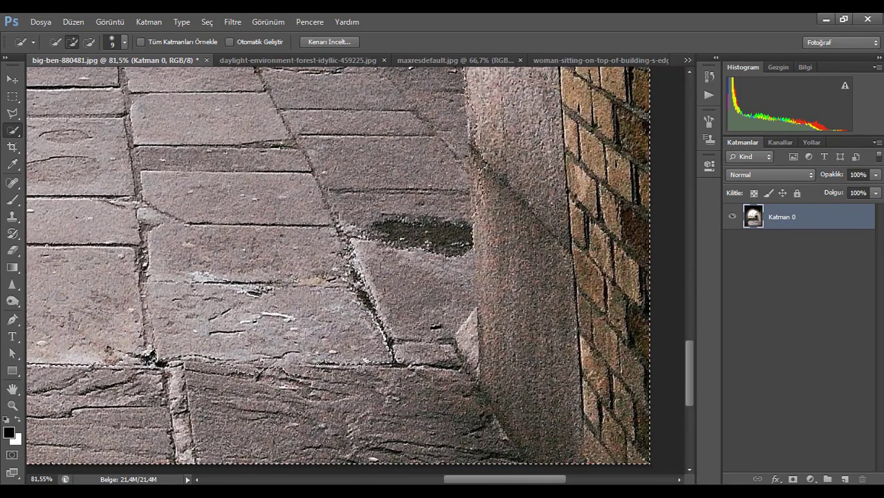
pyautogui.moveTo(373, 258)
pyautogui.mouseDown()
pyautogui.moveTo(440, 279)
pyautogui.moveTo(450, 302)
pyautogui.mouseUp()
pyautogui.scroll(1, 436, 299)
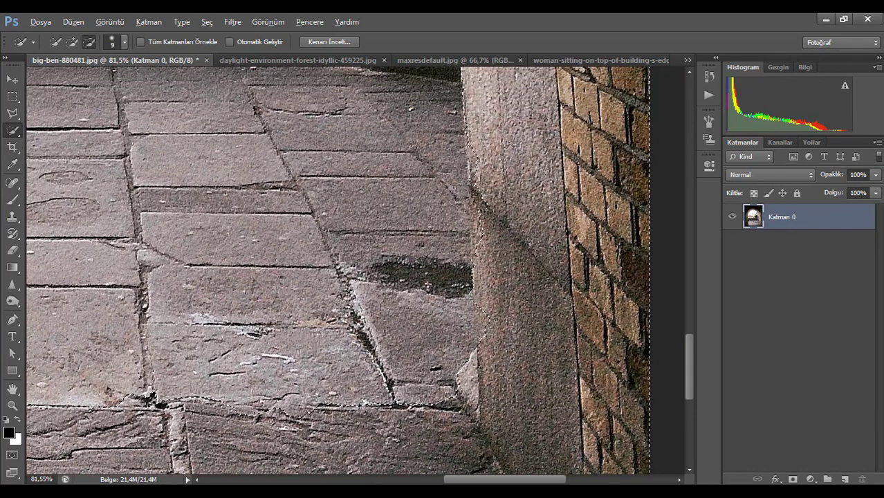
# Step: Add a layer mask from the selection so only the arch, walls and front paving stay visible
pyautogui.scroll(-6, 441, 297)
pyautogui.keyDown('alt'); pyautogui.click(794, 480); pyautogui.keyUp('alt')
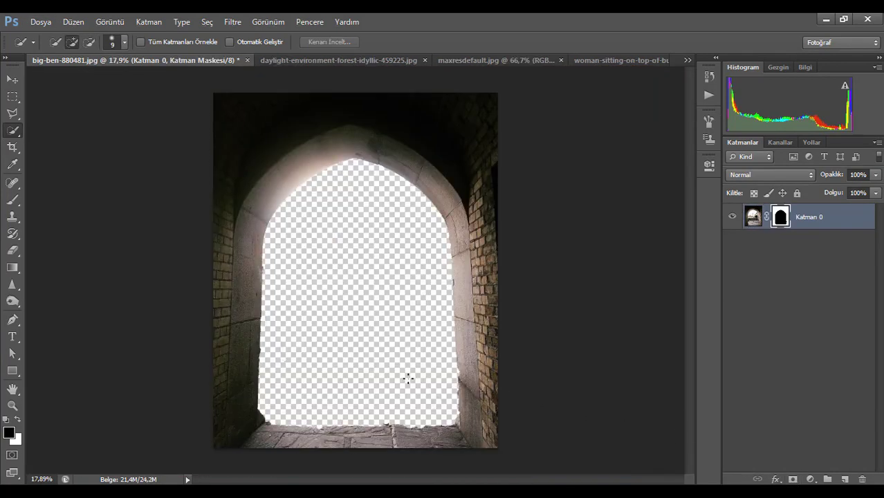
pyautogui.scroll(1, 331, 384)
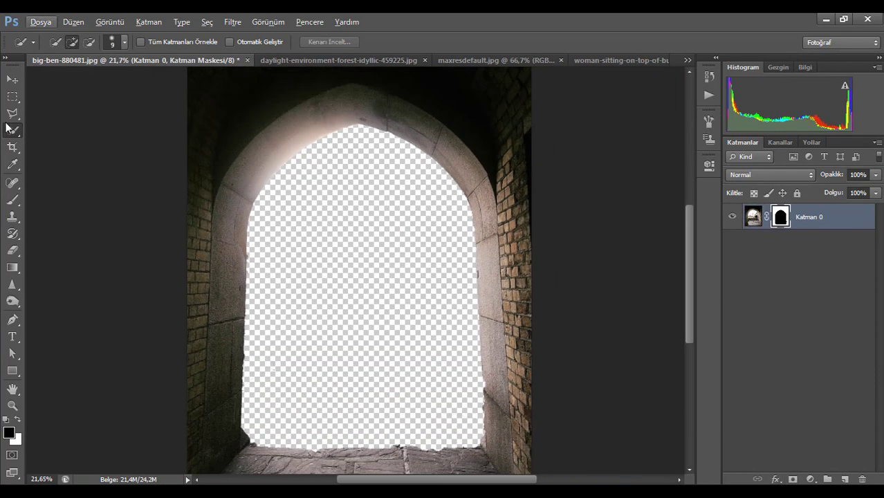
# Step: Convert the locked background of the daylight-environment-forest-idyllic-459225.jpg lake photo into a regular layer
pyautogui.click(295, 59)
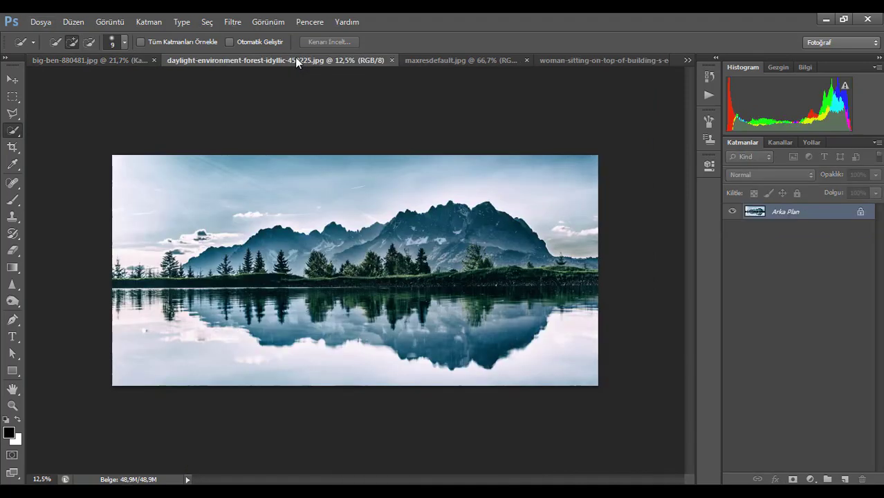
pyautogui.doubleClick(859, 219)
pyautogui.click(573, 166)
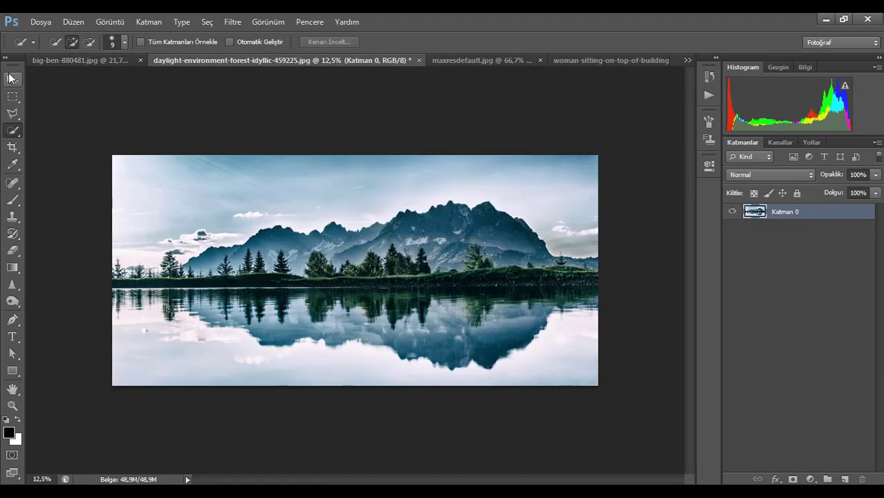
# Step: Move the lake landscape into the big-ben-880481.jpg document and place its layer below the masked arch layer
pyautogui.click(12, 78)
pyautogui.moveTo(428, 315); pyautogui.dragTo(360, 319)
pyautogui.moveTo(813, 228); pyautogui.dragTo(813, 253)
# Step: Scale the landscape layer down proportionally and position it behind the lower part of the arch opening
pyautogui.hotkey('ctrl', 't')
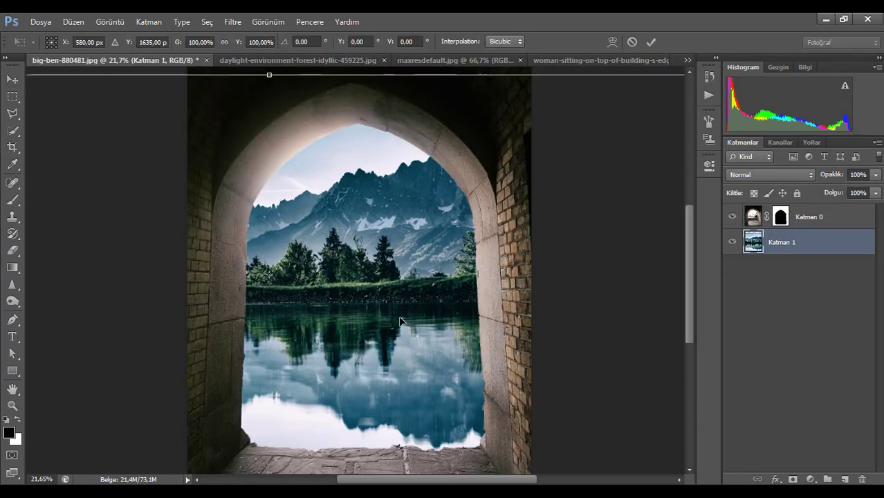
pyautogui.hotkey('ctrl', '0')
pyautogui.moveTo(31, 153); pyautogui.dragTo(201, 235)
pyautogui.moveTo(525, 376); pyautogui.dragTo(470, 371)
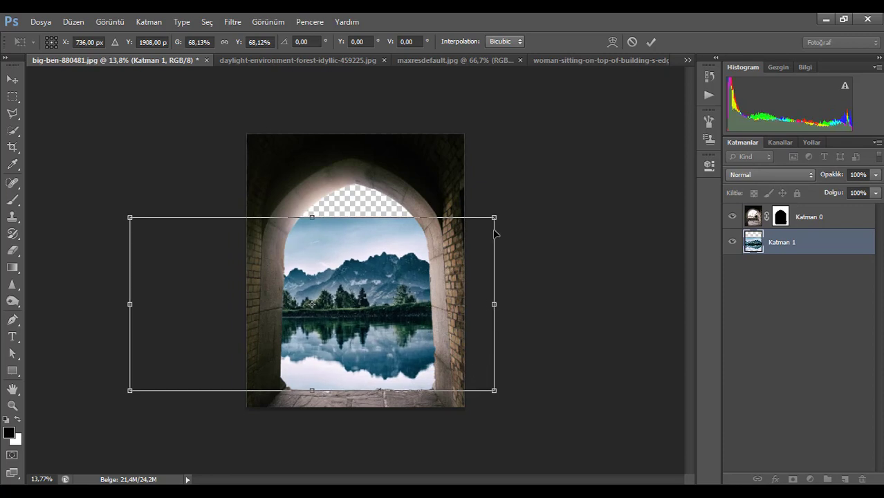
pyautogui.moveTo(493, 220); pyautogui.dragTo(448, 255)
pyautogui.moveTo(426, 296); pyautogui.dragTo(446, 298)
pyautogui.press('Return')
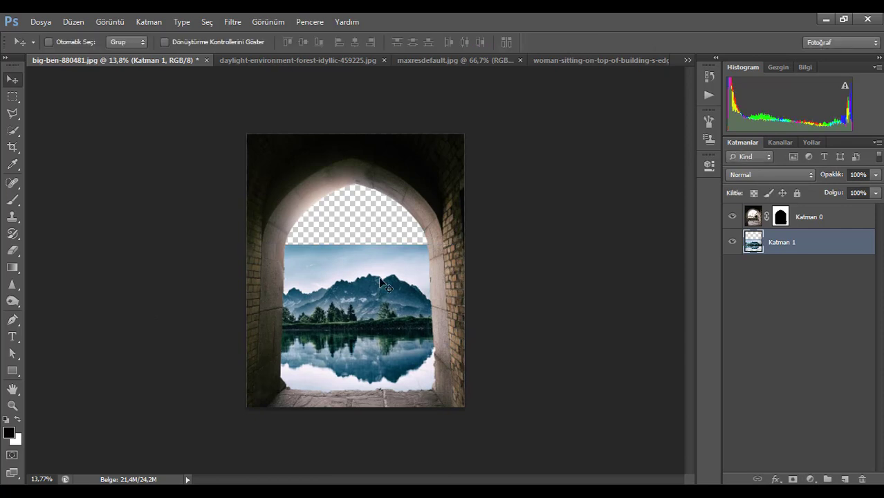
# Step: Shift the landscape layer to the right so the treeline and mountains sit well inside the arch opening
pyautogui.scroll(1, 372, 296)
pyautogui.moveTo(372, 296); pyautogui.dragTo(413, 344)
pyautogui.scroll(4, 376, 300)
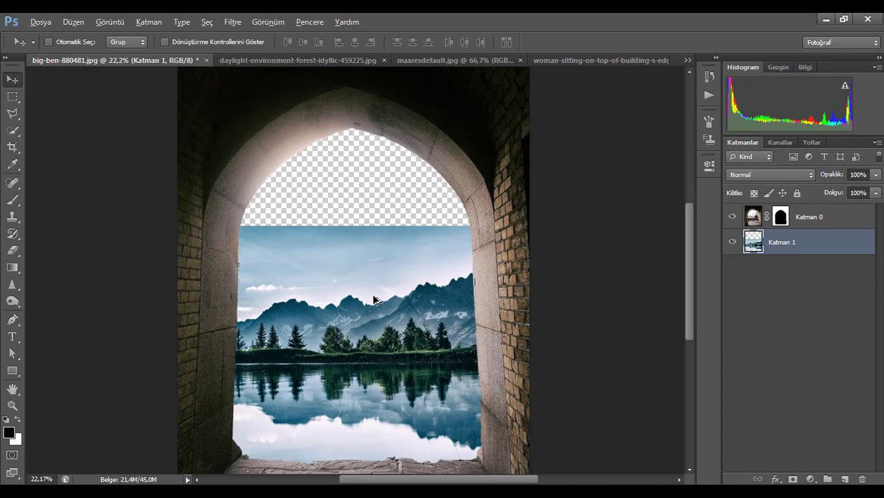
pyautogui.scroll(-2, 378, 305)
pyautogui.moveTo(383, 316); pyautogui.dragTo(366, 316)
pyautogui.scroll(-2, 374, 305)
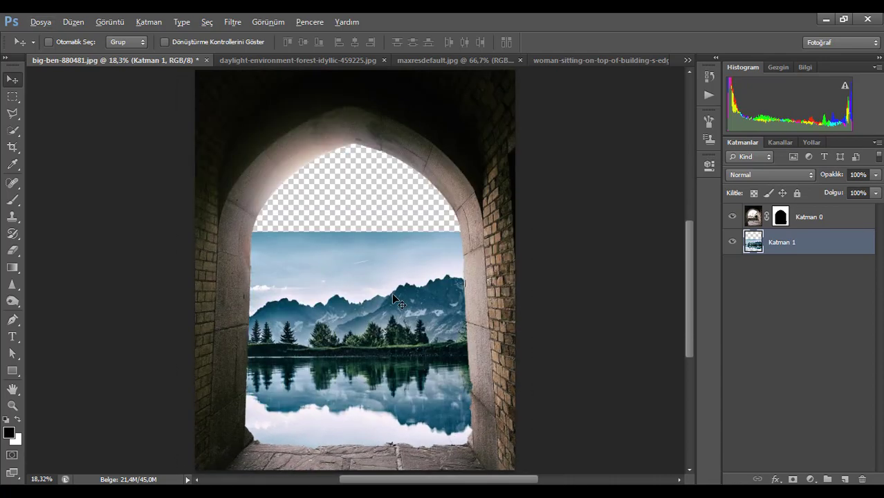
pyautogui.scroll(1, 377, 303)
pyautogui.scroll(2, 376, 303)
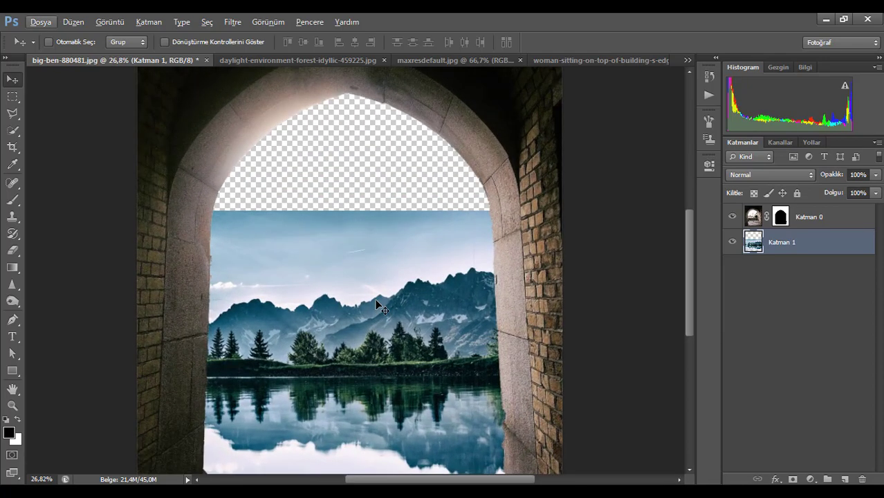
# Step: Reduce the landscape layer's height by lowering its top edge, keeping its width and bottom edge
pyautogui.hotkey('ctrl', 't')
pyautogui.scroll(-2, 374, 299)
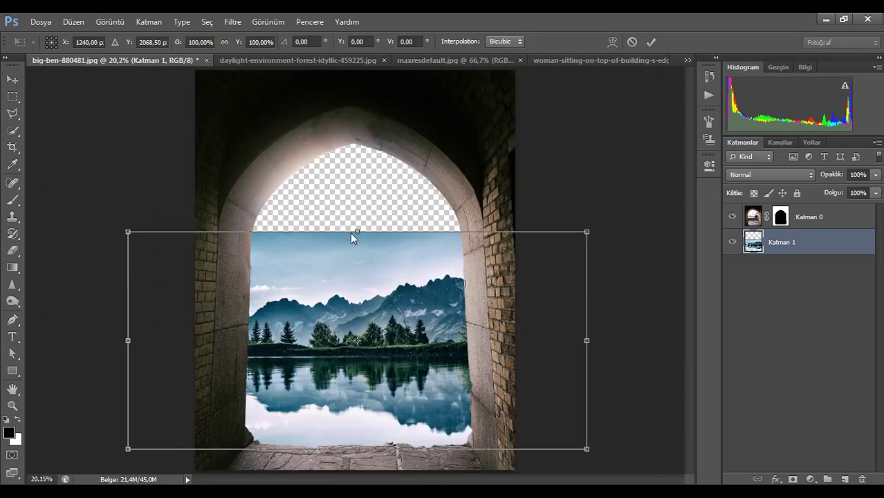
pyautogui.moveTo(358, 232); pyautogui.dragTo(357, 252)
pyautogui.press('Return')
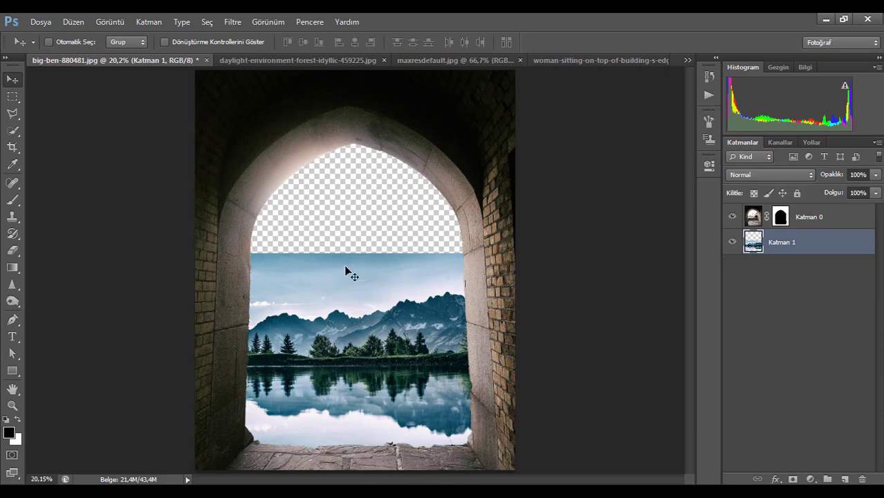
# Step: Set the Clone Stamp to a 148 px brush at 72% opacity and clone a first strip of sky above the landscape's upper edge
pyautogui.scroll(3, 346, 271)
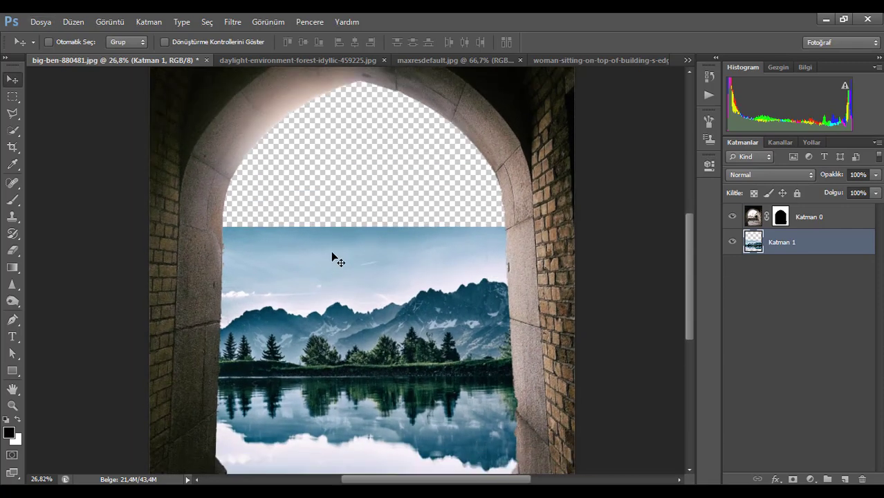
pyautogui.click(13, 216)
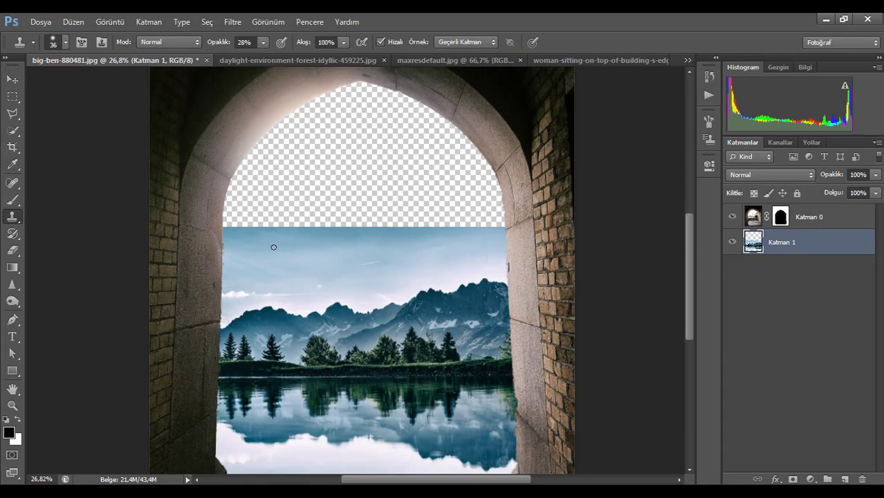
pyautogui.moveTo(277, 246)
pyautogui.mouseDown()
pyautogui.moveTo(324, 245)
pyautogui.moveTo(305, 243)
pyautogui.mouseUp()
pyautogui.rightClick(285, 244)
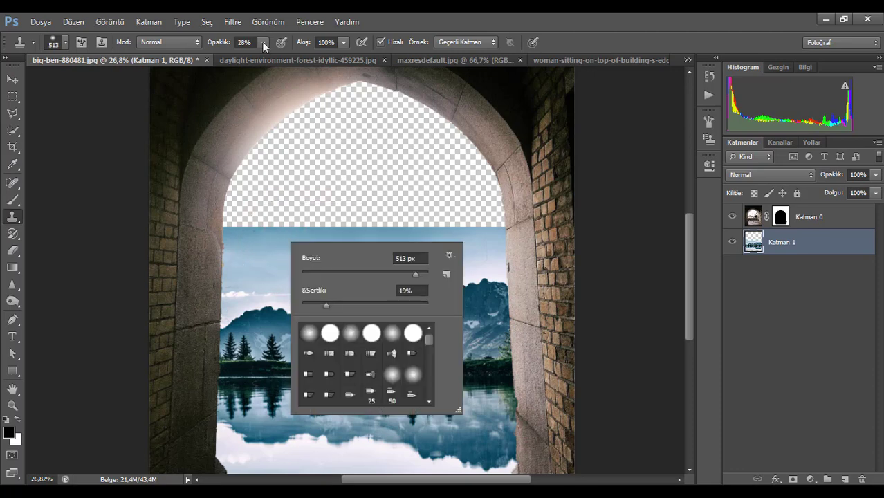
pyautogui.click(263, 42)
pyautogui.moveTo(263, 56); pyautogui.dragTo(291, 58)
pyautogui.moveTo(297, 246)
pyautogui.mouseDown()
pyautogui.moveTo(239, 249)
pyautogui.moveTo(410, 222)
pyautogui.moveTo(492, 219)
pyautogui.moveTo(262, 213)
pyautogui.moveTo(508, 220)
pyautogui.moveTo(259, 205)
pyautogui.moveTo(305, 240)
pyautogui.mouseUp()
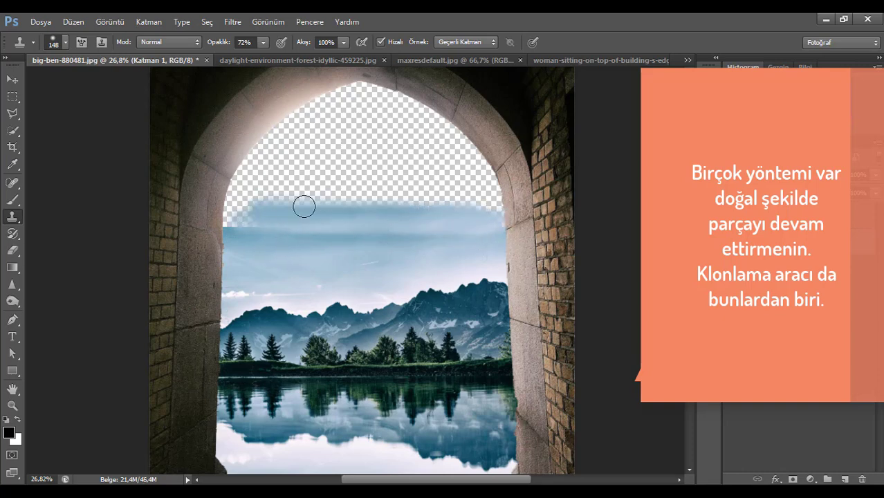
# Step: Clone the sky upward through the middle of the arch opening over the transparent area
pyautogui.moveTo(305, 206)
pyautogui.mouseDown()
pyautogui.moveTo(245, 192)
pyautogui.moveTo(273, 257)
pyautogui.mouseUp()
pyautogui.moveTo(272, 205)
pyautogui.mouseDown()
pyautogui.moveTo(432, 194)
pyautogui.moveTo(264, 173)
pyautogui.moveTo(302, 239)
pyautogui.mouseUp()
pyautogui.moveTo(298, 207)
pyautogui.mouseDown()
pyautogui.moveTo(458, 164)
pyautogui.moveTo(293, 145)
pyautogui.moveTo(394, 148)
pyautogui.mouseUp()
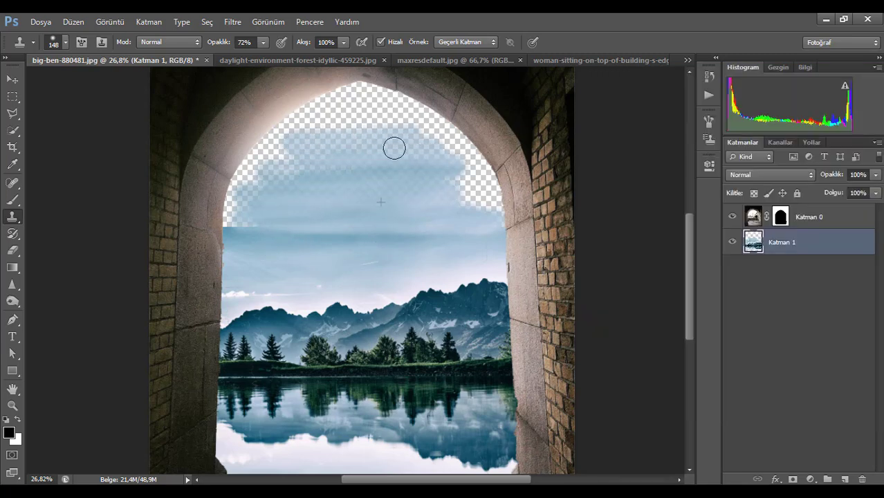
# Step: Resample the sky and clone it into the transparent areas along both sides of the arch opening
pyautogui.keyDown('alt'); pyautogui.click(263, 252); pyautogui.keyUp('alt')
pyautogui.moveTo(318, 216); pyautogui.dragTo(237, 216)
pyautogui.moveTo(236, 216)
pyautogui.mouseDown()
pyautogui.moveTo(313, 217)
pyautogui.moveTo(282, 187)
pyautogui.mouseUp()
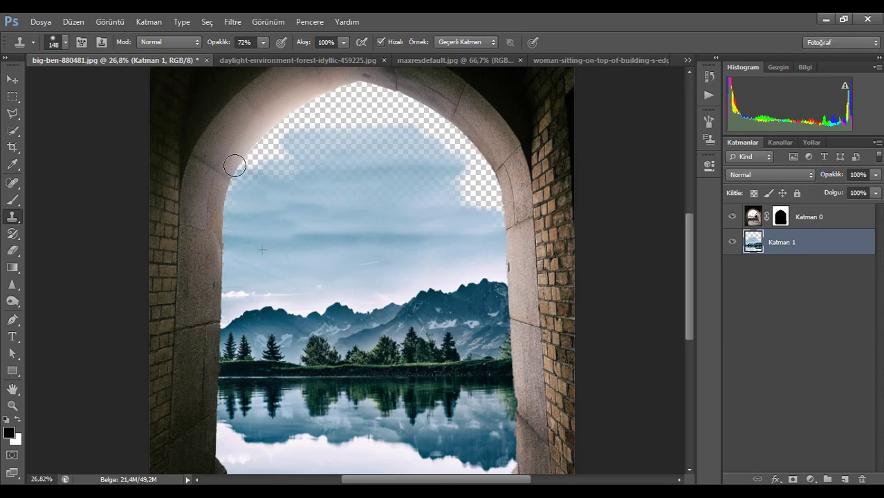
pyautogui.moveTo(234, 165)
pyautogui.mouseDown()
pyautogui.moveTo(250, 151)
pyautogui.moveTo(292, 150)
pyautogui.mouseUp()
pyautogui.moveTo(366, 158)
pyautogui.mouseDown()
pyautogui.moveTo(345, 124)
pyautogui.moveTo(316, 251)
pyautogui.mouseUp()
pyautogui.moveTo(485, 231)
pyautogui.mouseDown()
pyautogui.moveTo(456, 200)
pyautogui.moveTo(499, 174)
pyautogui.moveTo(417, 136)
pyautogui.moveTo(429, 111)
pyautogui.mouseUp()
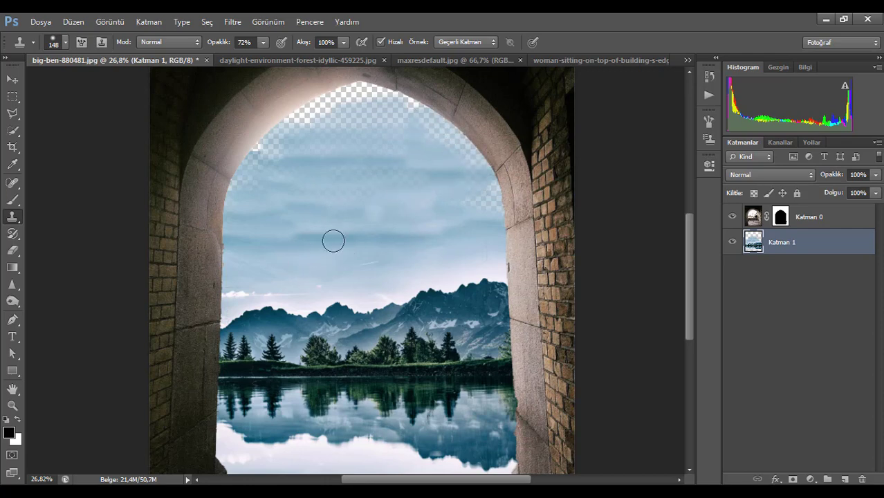
# Step: Undo the last clone stroke, resample the sky and fill the remaining transparent patches under the arch's peak
pyautogui.moveTo(512, 209)
pyautogui.mouseDown()
pyautogui.moveTo(439, 179)
pyautogui.moveTo(461, 143)
pyautogui.moveTo(406, 114)
pyautogui.moveTo(427, 106)
pyautogui.moveTo(350, 85)
pyautogui.mouseUp()
pyautogui.hotkey('ctrl', 'z')
pyautogui.keyDown('alt'); pyautogui.click(276, 259); pyautogui.keyUp('alt')
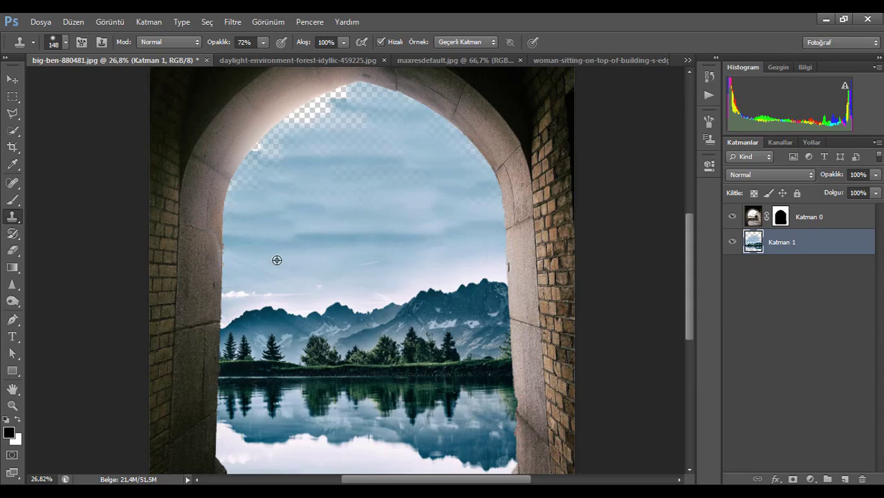
pyautogui.moveTo(424, 164)
pyautogui.mouseDown()
pyautogui.moveTo(342, 159)
pyautogui.moveTo(309, 122)
pyautogui.moveTo(315, 96)
pyautogui.mouseUp()
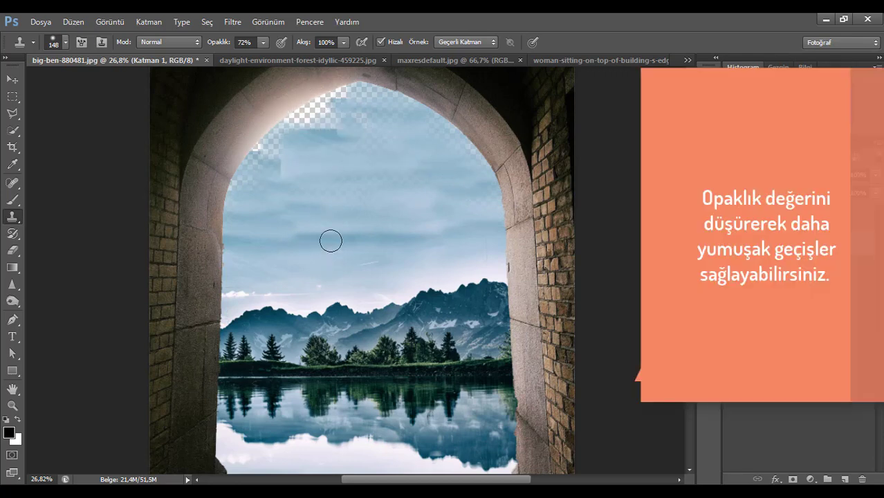
pyautogui.moveTo(330, 238)
pyautogui.mouseDown()
pyautogui.moveTo(281, 169)
pyautogui.moveTo(316, 128)
pyautogui.moveTo(286, 104)
pyautogui.mouseUp()
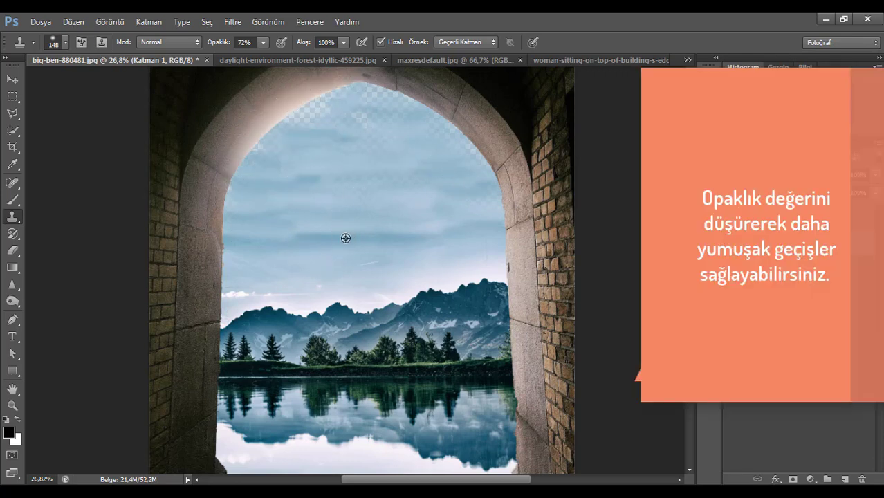
pyautogui.moveTo(367, 166)
pyautogui.mouseDown()
pyautogui.moveTo(294, 116)
pyautogui.moveTo(378, 76)
pyautogui.mouseUp()
pyautogui.moveTo(333, 225); pyautogui.dragTo(361, 228)
# Step: Set the Clone Stamp to a 461 px brush at 38% opacity and blend the cloned sky along the upper arch edges
pyautogui.click(263, 43)
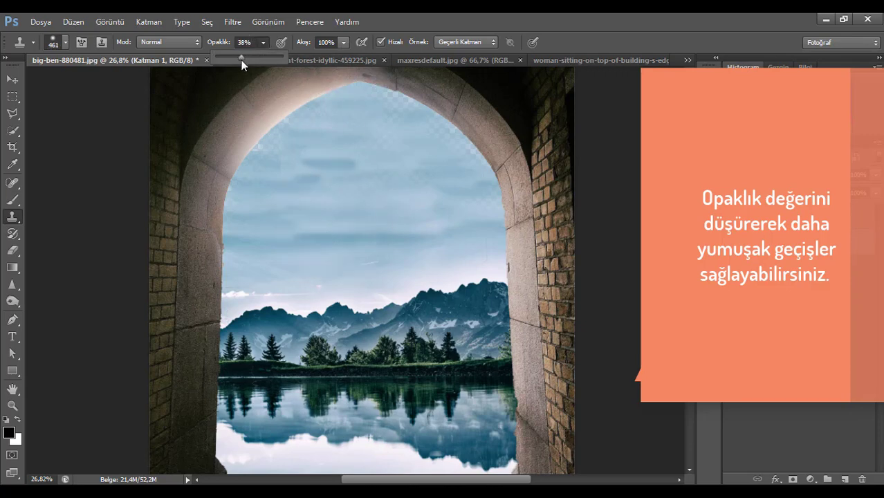
pyautogui.keyDown('alt'); pyautogui.click(361, 252); pyautogui.keyUp('alt')
pyautogui.moveTo(250, 165)
pyautogui.mouseDown()
pyautogui.moveTo(344, 115)
pyautogui.moveTo(400, 118)
pyautogui.moveTo(427, 131)
pyautogui.mouseUp()
pyautogui.keyDown('alt'); pyautogui.click(362, 247); pyautogui.keyUp('alt')
pyautogui.moveTo(429, 179); pyautogui.dragTo(440, 167)
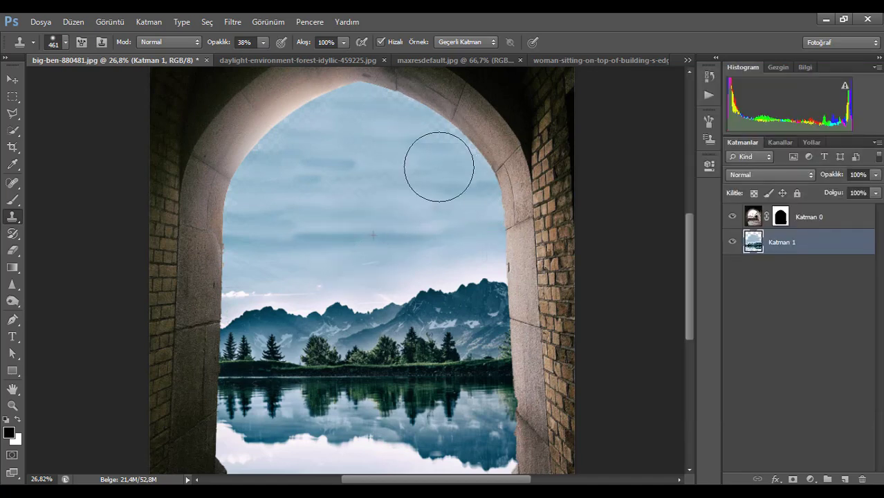
pyautogui.moveTo(444, 131); pyautogui.dragTo(482, 160)
pyautogui.moveTo(420, 115); pyautogui.dragTo(485, 177)
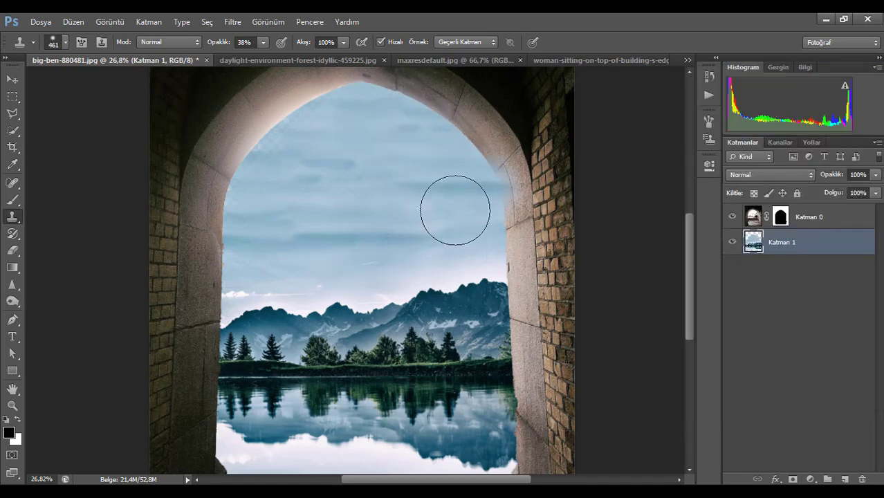
# Step: Undo the stray clone stroke, resample the sky and soften the dark horizontal streaks across its middle
pyautogui.keyDown('alt'); pyautogui.click(354, 266); pyautogui.keyUp('alt')
pyautogui.moveTo(376, 219)
pyautogui.mouseDown()
pyautogui.moveTo(326, 230)
pyautogui.moveTo(310, 168)
pyautogui.moveTo(275, 160)
pyautogui.mouseUp()
pyautogui.hotkey('ctrl', 'z')
pyautogui.keyDown('alt'); pyautogui.click(351, 195); pyautogui.keyUp('alt')
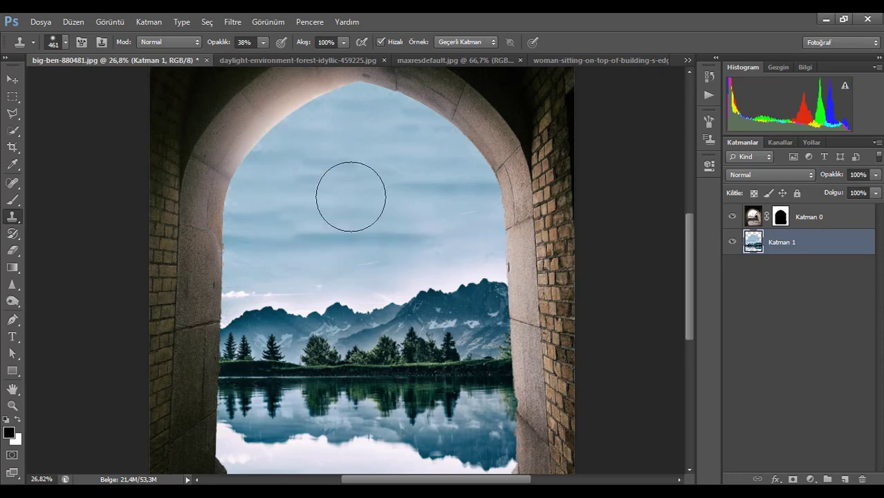
pyautogui.moveTo(372, 251)
pyautogui.mouseDown()
pyautogui.moveTo(324, 249)
pyautogui.moveTo(323, 178)
pyautogui.moveTo(288, 174)
pyautogui.mouseUp()
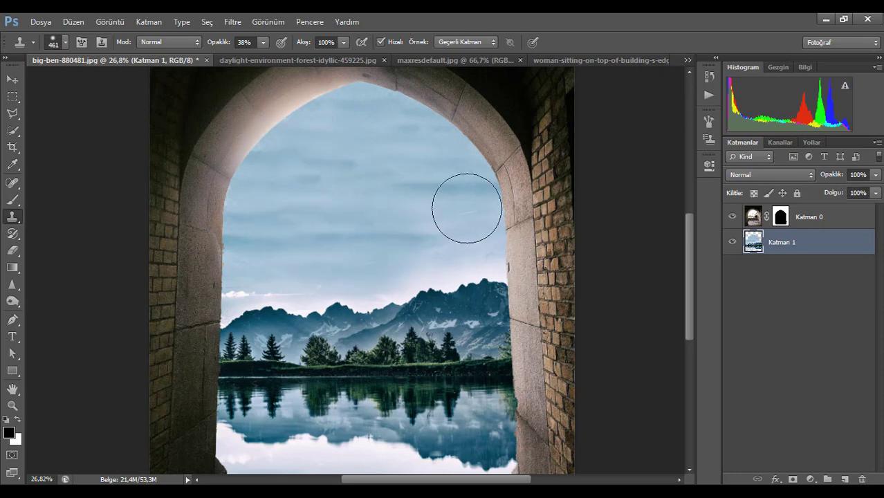
pyautogui.moveTo(467, 207)
pyautogui.mouseDown()
pyautogui.moveTo(462, 176)
pyautogui.moveTo(386, 226)
pyautogui.mouseUp()
# Step: Clone sky at low opacity over the remaining streaks in the centre and right of the sky to even it out
pyautogui.keyDown('alt'); pyautogui.click(387, 212); pyautogui.keyUp('alt')
pyautogui.moveTo(344, 185)
pyautogui.mouseDown()
pyautogui.moveTo(282, 171)
pyautogui.moveTo(215, 126)
pyautogui.moveTo(328, 114)
pyautogui.mouseUp()
pyautogui.moveTo(349, 151)
pyautogui.mouseDown()
pyautogui.moveTo(323, 176)
pyautogui.moveTo(366, 209)
pyautogui.mouseUp()
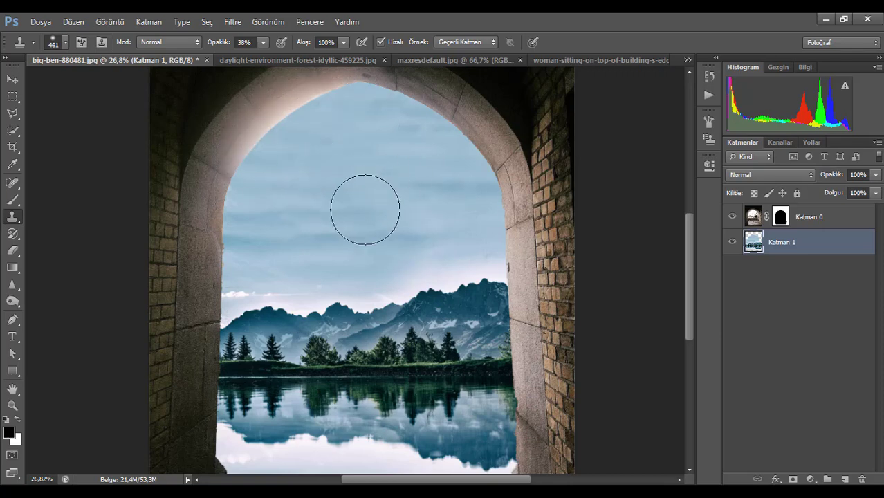
pyautogui.keyDown('alt'); pyautogui.click(387, 212); pyautogui.keyUp('alt')
pyautogui.moveTo(443, 236)
pyautogui.mouseDown()
pyautogui.moveTo(447, 224)
pyautogui.moveTo(433, 234)
pyautogui.moveTo(440, 224)
pyautogui.moveTo(475, 232)
pyautogui.moveTo(463, 245)
pyautogui.moveTo(469, 219)
pyautogui.moveTo(456, 167)
pyautogui.moveTo(415, 170)
pyautogui.mouseUp()
pyautogui.scroll(-3, 356, 217)
pyautogui.scroll(-1, 383, 291)
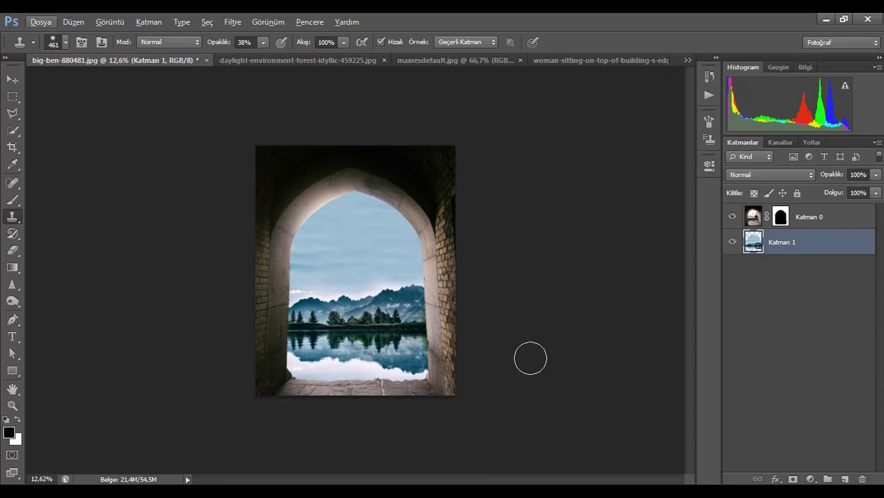
# Step: In maxresdefault.jpg, convert the locked background to a regular layer and select the white paper boat with Quick Selection
pyautogui.click(442, 59)
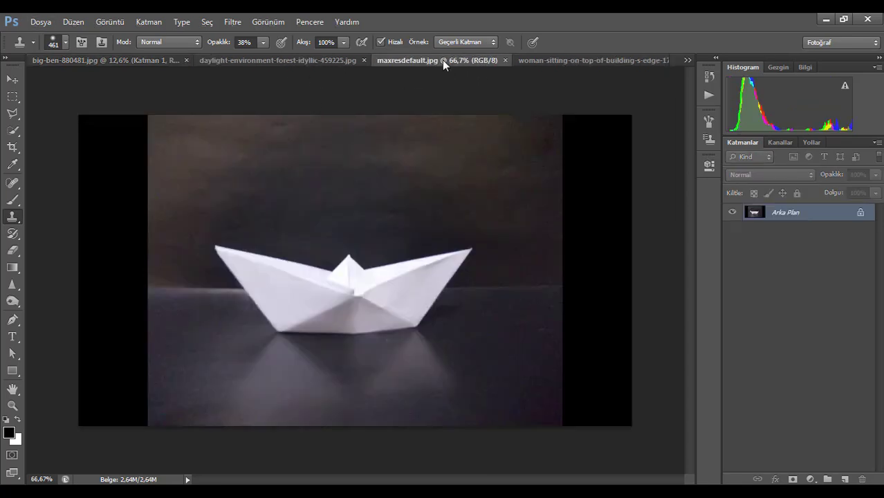
pyautogui.click(17, 134)
pyautogui.doubleClick(860, 216)
pyautogui.click(546, 169)
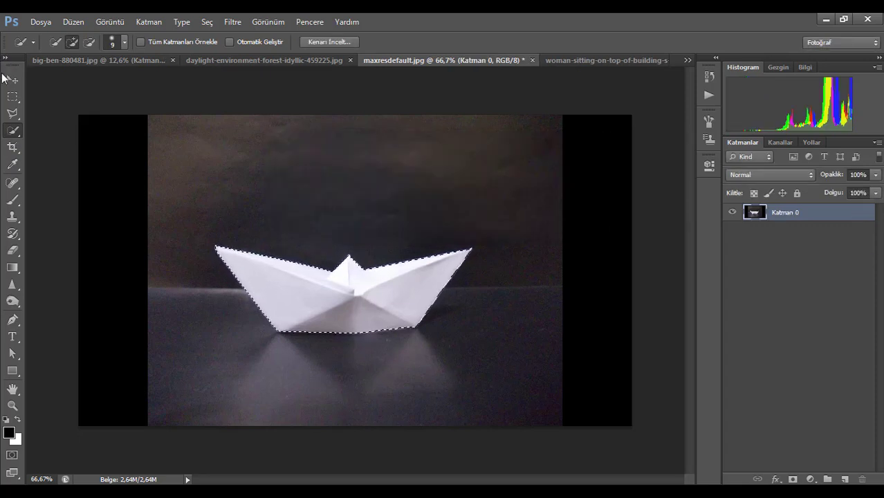
# Step: Move the selected paper boat into big-ben-880481.jpg and place it on the lake, behind the arch layer
pyautogui.press('v')
pyautogui.moveTo(320, 277); pyautogui.dragTo(337, 342)
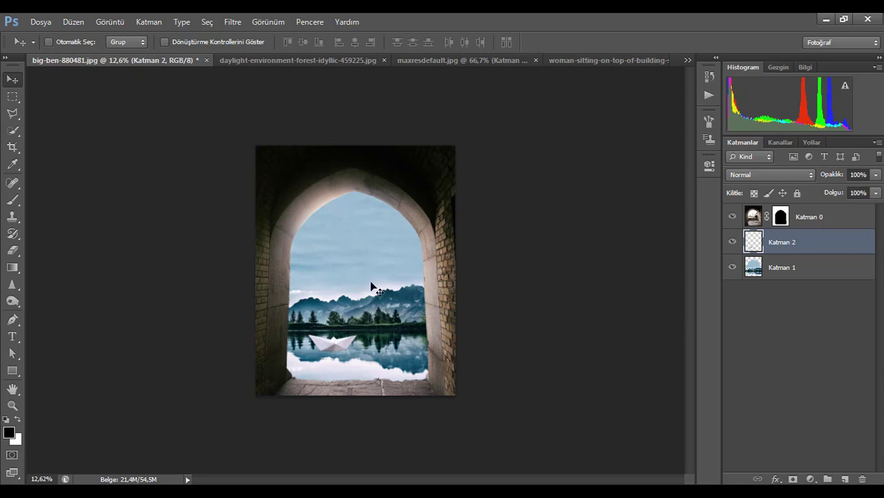
# Step: Switch to woman-sitting-on-top-of-building-s-edge-1755385.jpg, choose Quick Selection and convert the locked background to a regular layer
pyautogui.click(578, 61)
pyautogui.scroll(6, 372, 351)
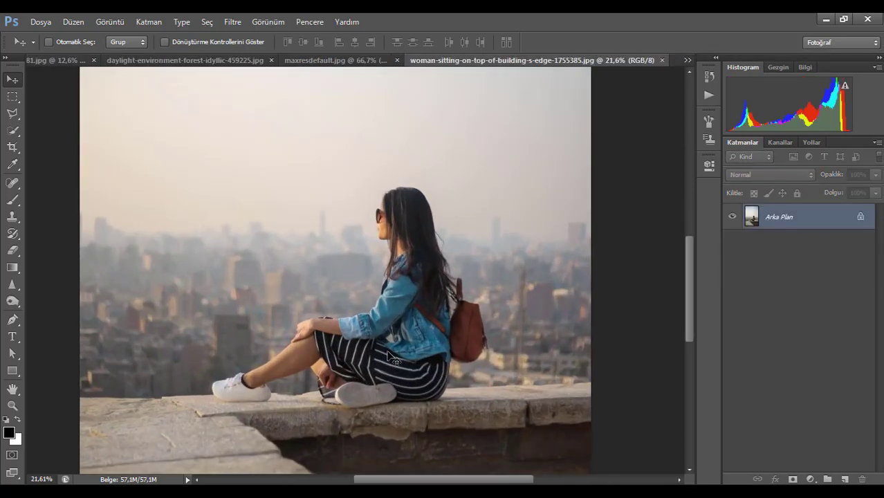
pyautogui.click(14, 131)
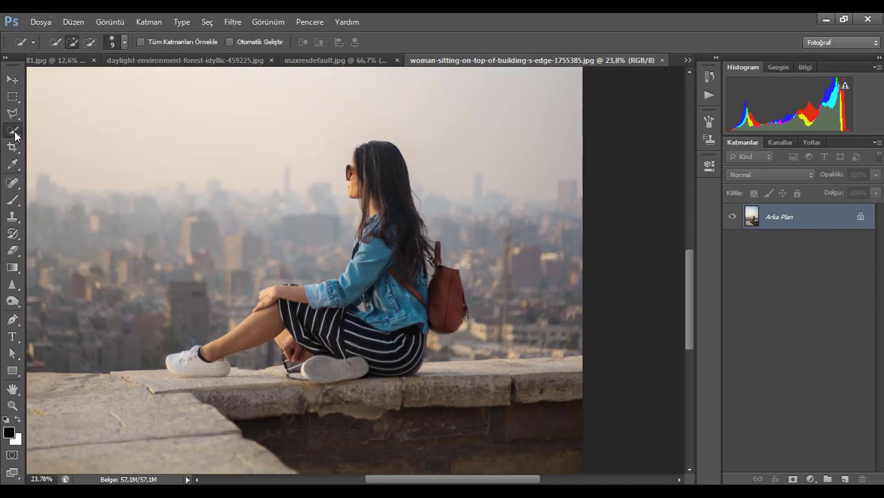
pyautogui.doubleClick(862, 218)
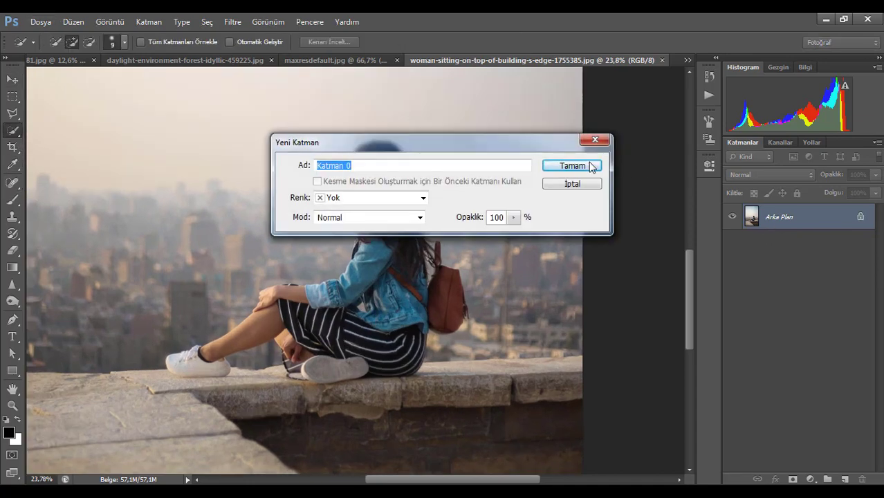
pyautogui.click(591, 166)
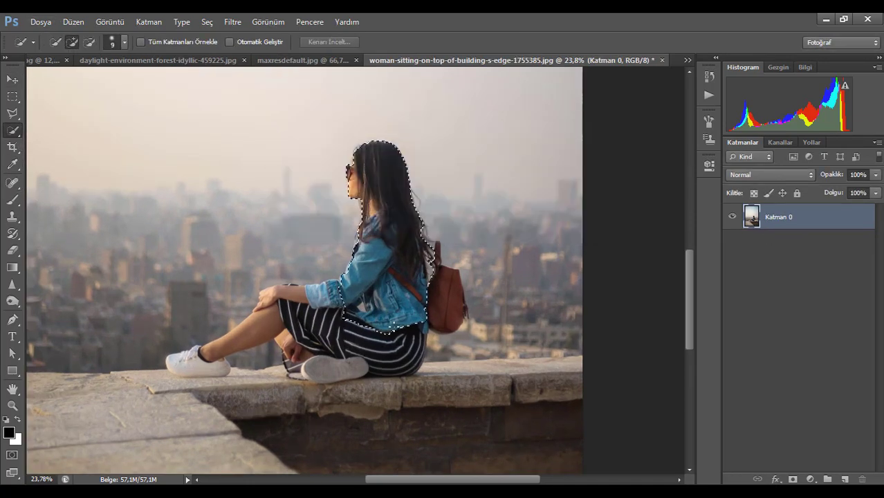
# Step: Quick-select the seated woman, extending the selection from her upper body over the skirt, legs and both shoes
pyautogui.moveTo(393, 326); pyautogui.dragTo(397, 298)
pyautogui.click(282, 320)
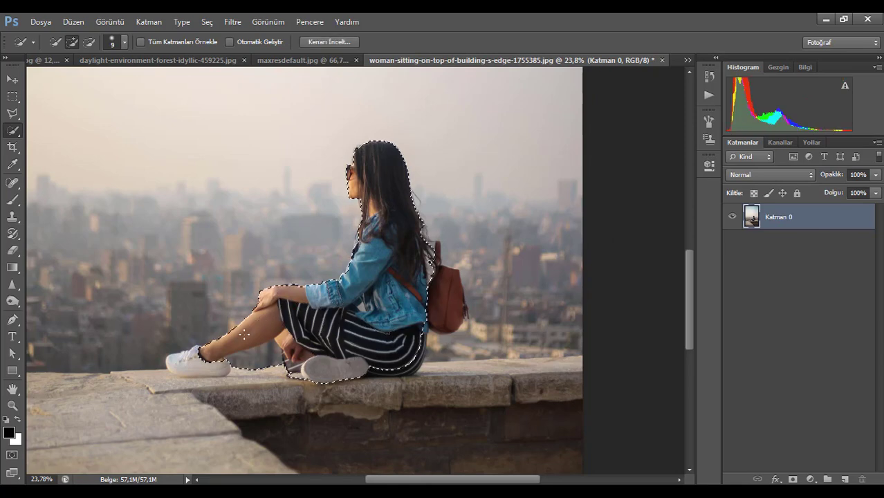
pyautogui.scroll(4, 216, 371)
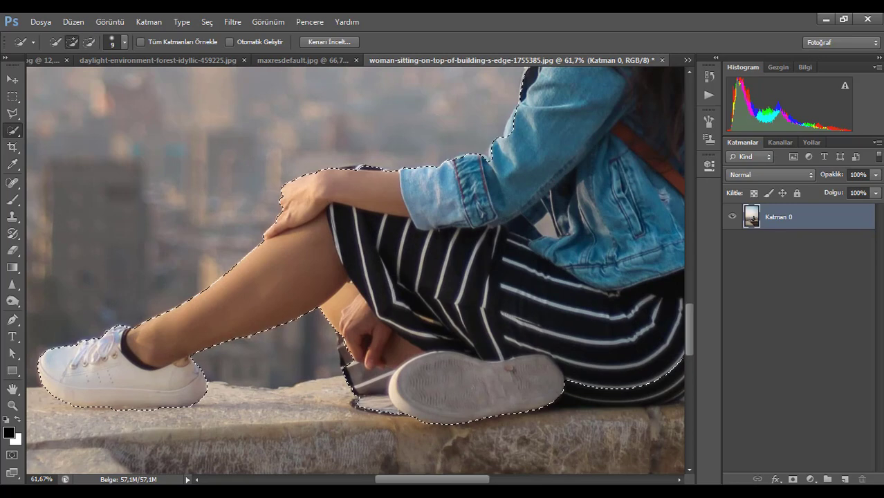
# Step: Refine the selection edge around the woman's hand, forearm and the front of her denim jacket
pyautogui.moveTo(339, 199); pyautogui.dragTo(260, 253)
pyautogui.scroll(3, 279, 235)
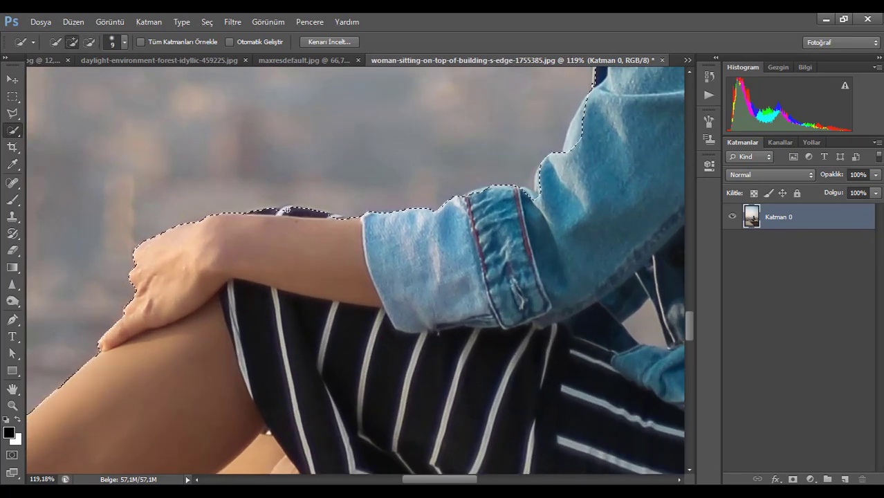
pyautogui.moveTo(392, 241); pyautogui.dragTo(207, 320)
pyautogui.moveTo(356, 276); pyautogui.dragTo(421, 170)
pyautogui.moveTo(349, 382); pyautogui.dragTo(347, 385)
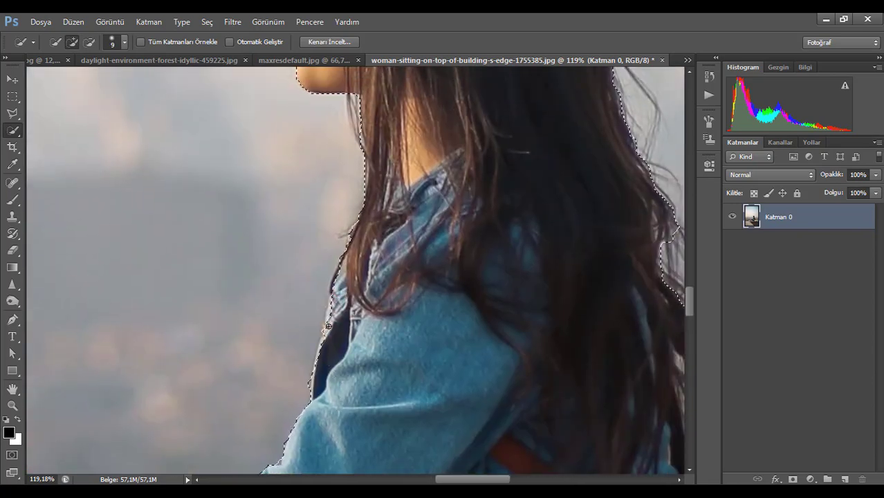
# Step: Refine the selection around the woman's sunglasses, forehead and the hair on top of her head
pyautogui.moveTo(410, 262); pyautogui.dragTo(406, 485)
pyautogui.scroll(3, 335, 287)
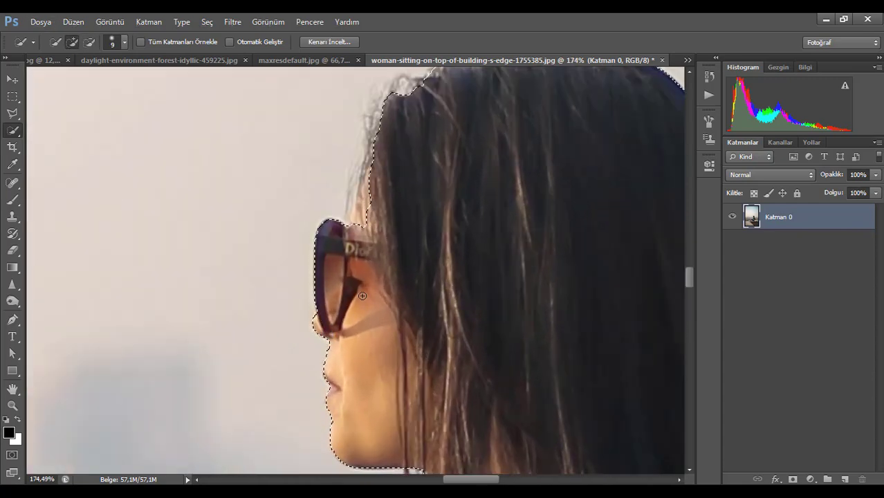
pyautogui.moveTo(395, 192); pyautogui.dragTo(318, 306)
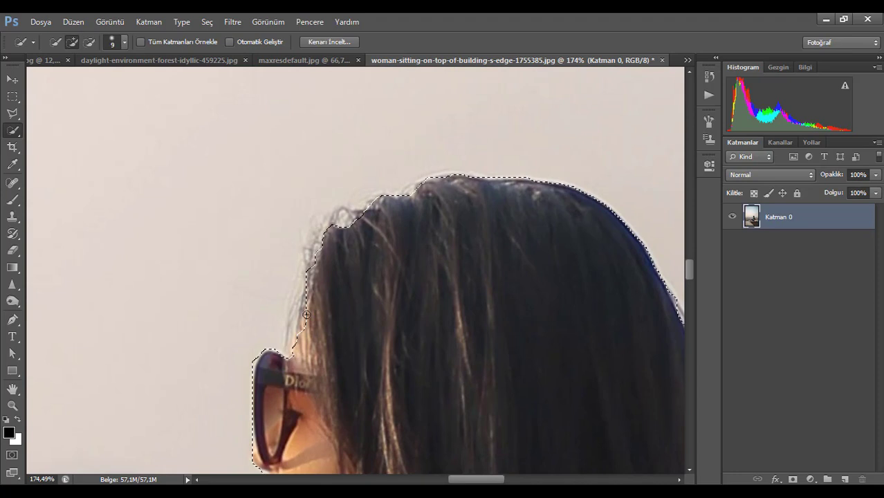
pyautogui.click(306, 315)
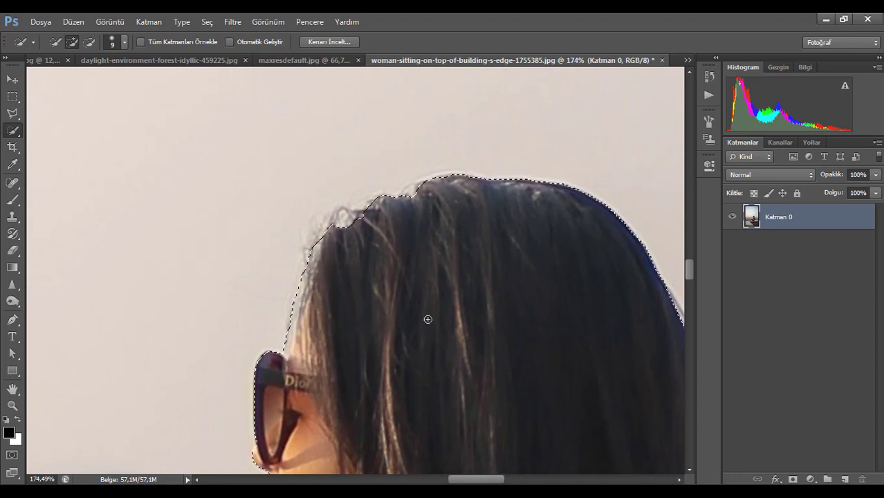
pyautogui.moveTo(477, 322); pyautogui.dragTo(338, 240)
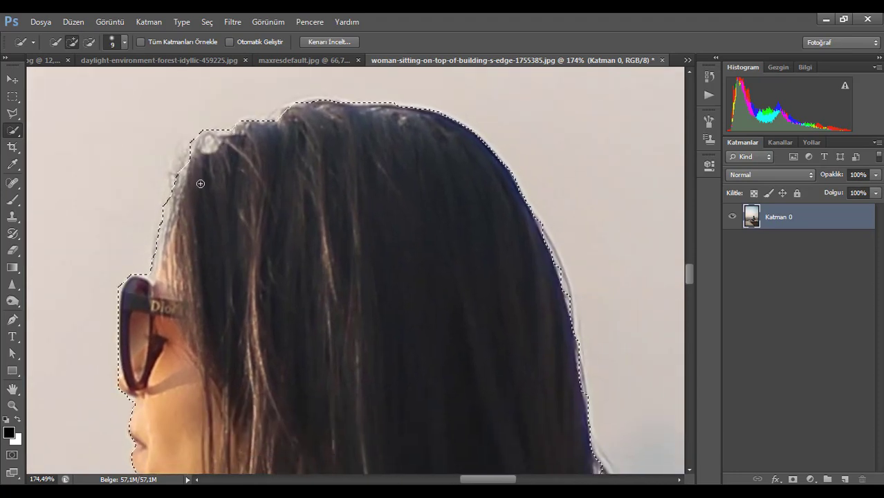
pyautogui.moveTo(440, 458); pyautogui.dragTo(279, 144)
# Step: Extend the selection over the back and lower edge of the striped skirt, leaving the brown backpack out
pyautogui.scroll(-4, 423, 355)
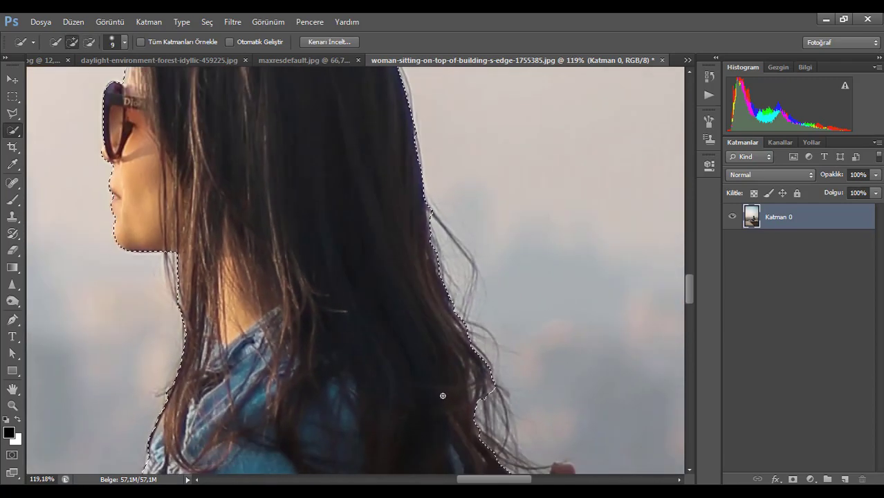
pyautogui.moveTo(443, 395); pyautogui.dragTo(300, 194)
pyautogui.moveTo(292, 321); pyautogui.dragTo(250, 153)
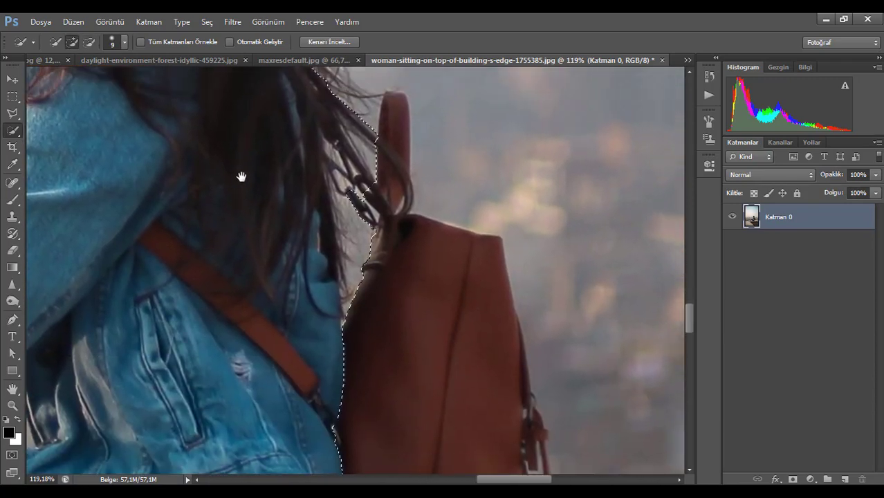
pyautogui.moveTo(308, 371); pyautogui.dragTo(245, 201)
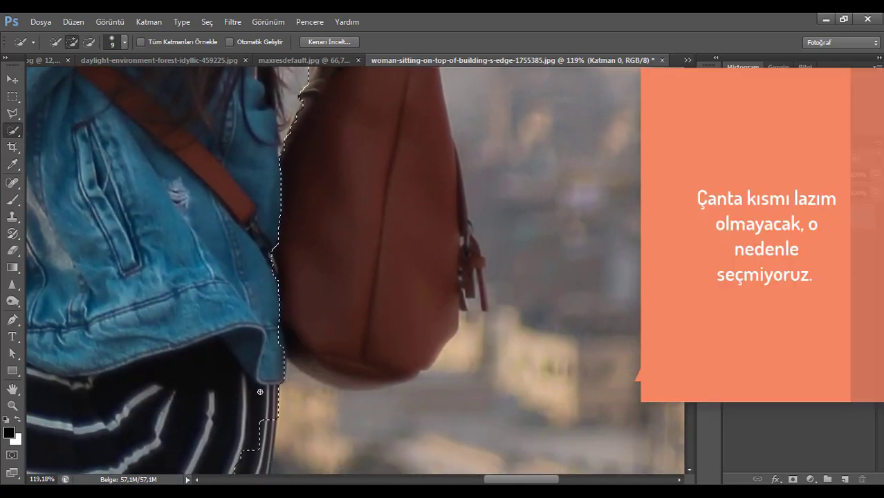
pyautogui.moveTo(249, 393)
pyautogui.mouseDown()
pyautogui.moveTo(251, 326)
pyautogui.moveTo(308, 202)
pyautogui.mouseUp()
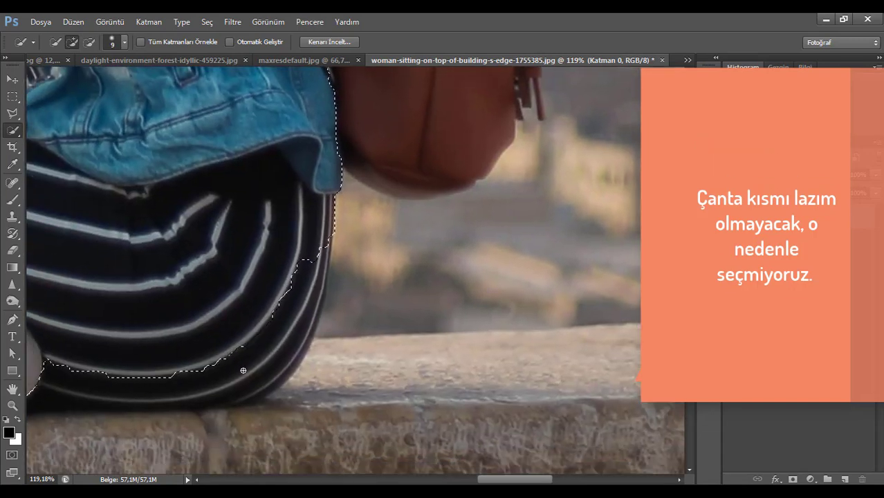
pyautogui.moveTo(243, 370)
pyautogui.mouseDown()
pyautogui.moveTo(299, 315)
pyautogui.moveTo(448, 294)
pyautogui.mouseUp()
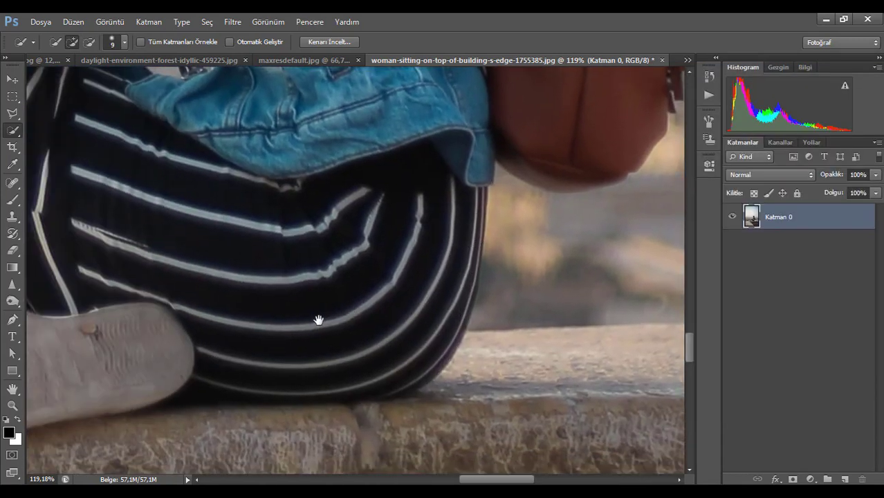
pyautogui.moveTo(353, 272); pyautogui.dragTo(610, 184)
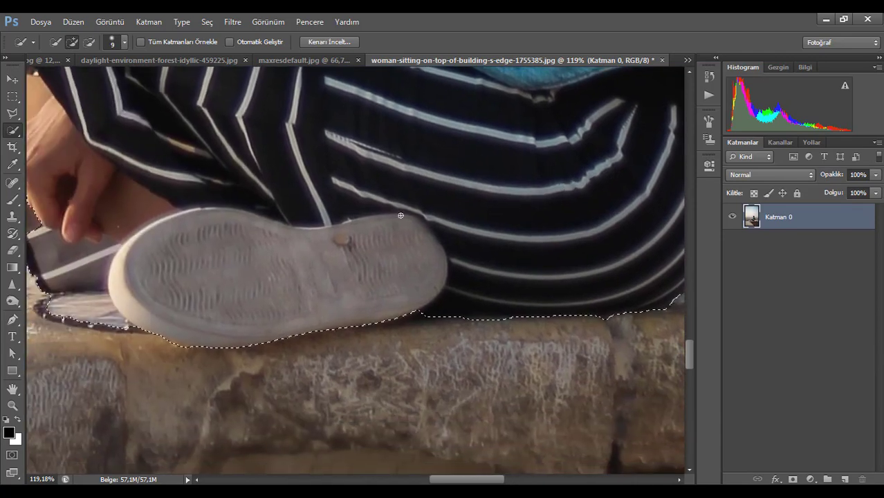
# Step: Subtract the area under the woman's lower hand, beside the toe of the near shoe's sole, from the selection
pyautogui.scroll(-5, 274, 226)
pyautogui.scroll(6, 217, 231)
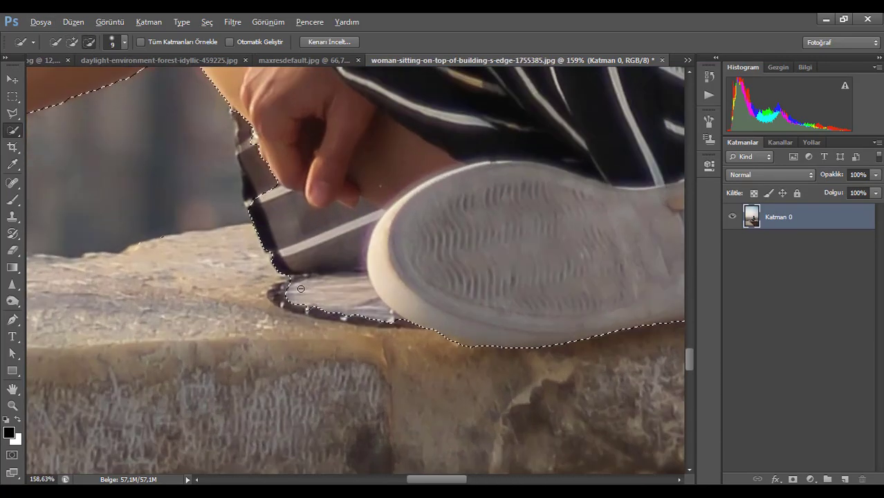
pyautogui.moveTo(323, 285)
pyautogui.mouseDown()
pyautogui.moveTo(249, 116)
pyautogui.moveTo(273, 206)
pyautogui.moveTo(241, 147)
pyautogui.moveTo(276, 226)
pyautogui.moveTo(288, 299)
pyautogui.moveTo(301, 279)
pyautogui.moveTo(299, 313)
pyautogui.moveTo(383, 320)
pyautogui.mouseUp()
pyautogui.scroll(-10, 383, 320)
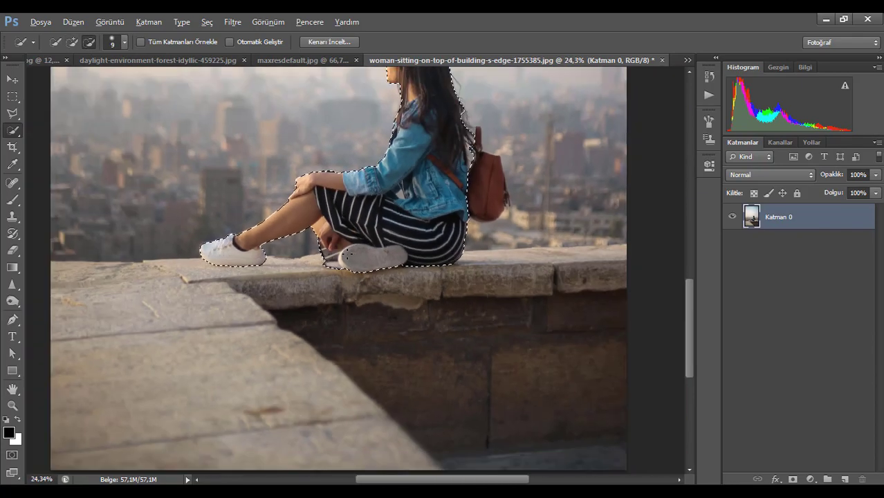
# Step: Mask the layer down to the selected woman and move her into big-ben-880481.jpg
pyautogui.scroll(-1, 384, 320)
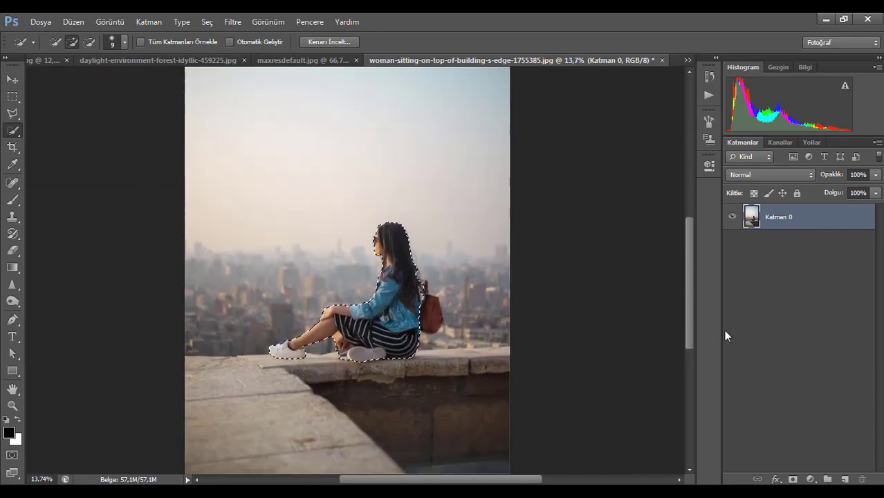
pyautogui.click(794, 479)
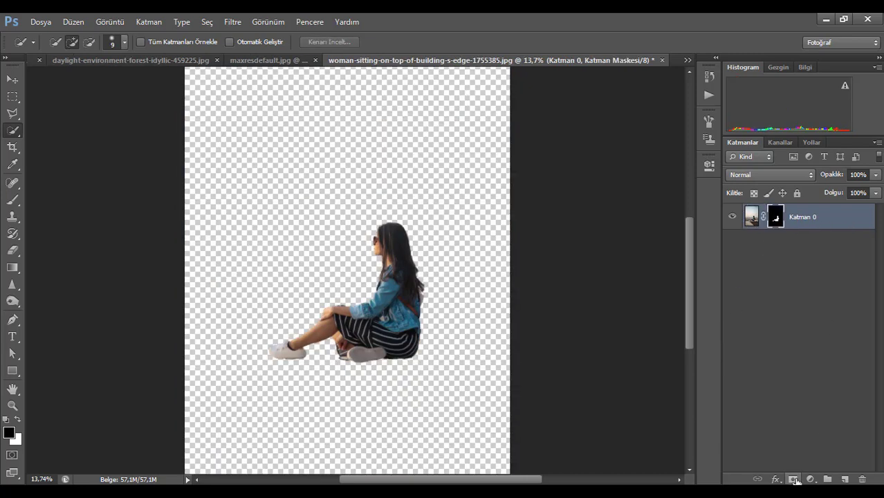
pyautogui.press('v')
pyautogui.moveTo(394, 285); pyautogui.dragTo(405, 315)
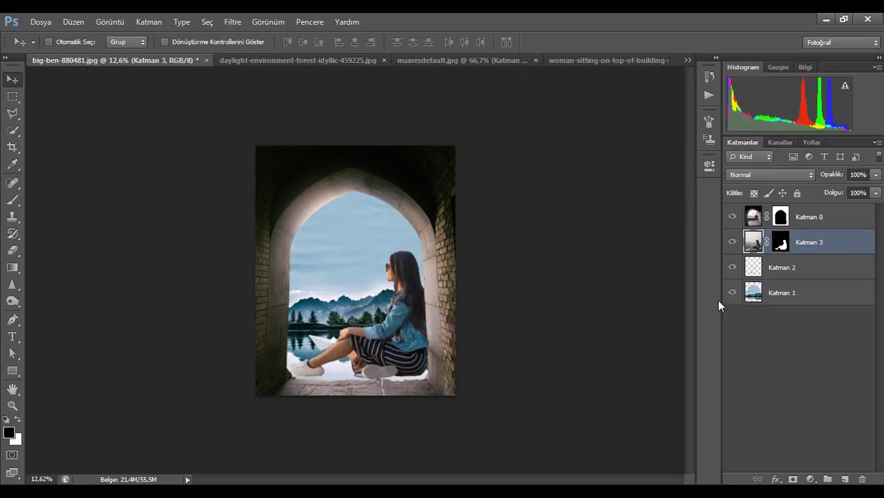
# Step: Stack the woman's layer above the arch layer Katman 0 and scale her down to sit at the right end of the stone ledge
pyautogui.moveTo(819, 244); pyautogui.dragTo(813, 211)
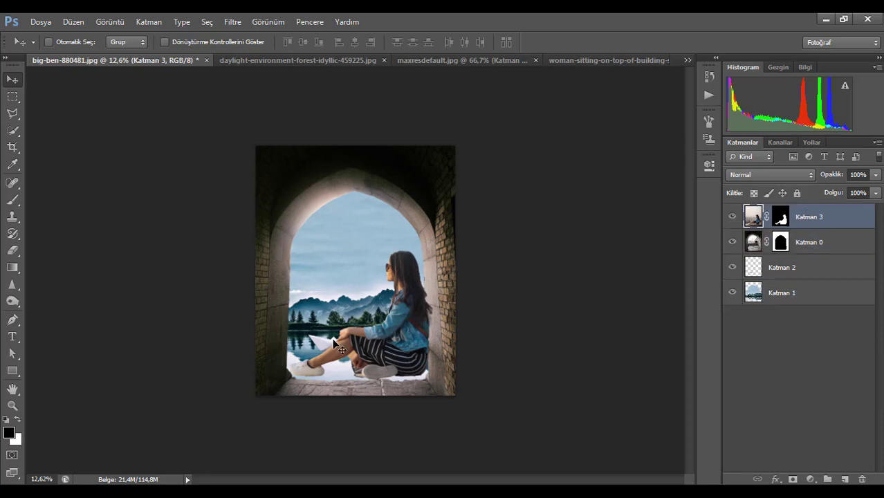
pyautogui.moveTo(395, 339); pyautogui.dragTo(413, 353)
pyautogui.hotkey('ctrl', 't')
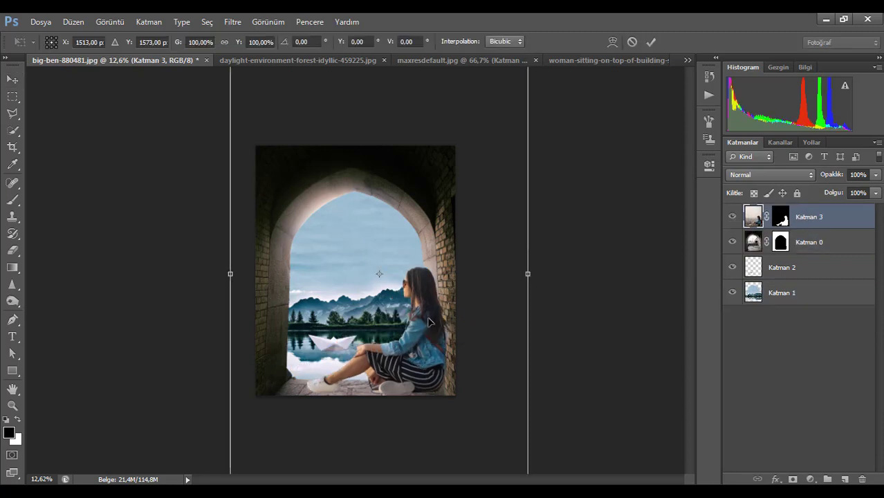
pyautogui.hotkey('ctrl', '0')
pyautogui.moveTo(457, 406); pyautogui.dragTo(406, 351)
pyautogui.scroll(4, 408, 353)
pyautogui.moveTo(451, 395); pyautogui.dragTo(450, 406)
pyautogui.click(651, 41)
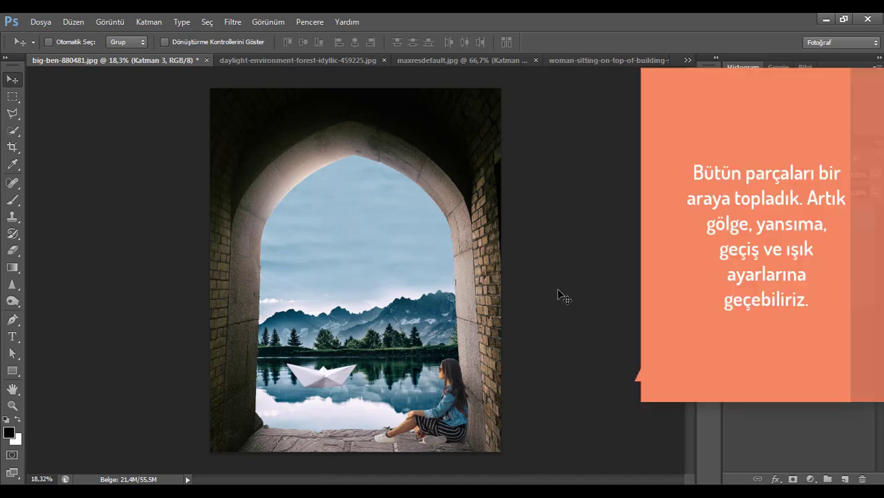
# Step: Hide the woman's layer and target the arch layer's mask with the Brush tool at 65 px
pyautogui.click(732, 213)
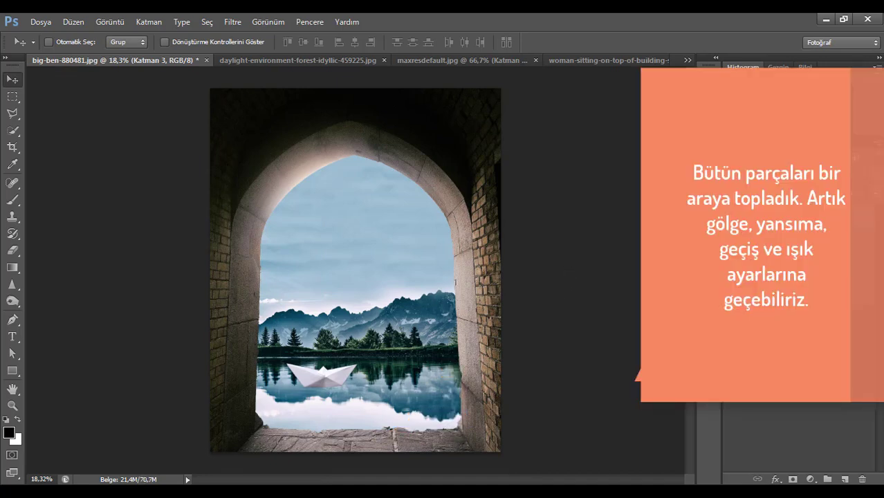
pyautogui.scroll(6, 398, 325)
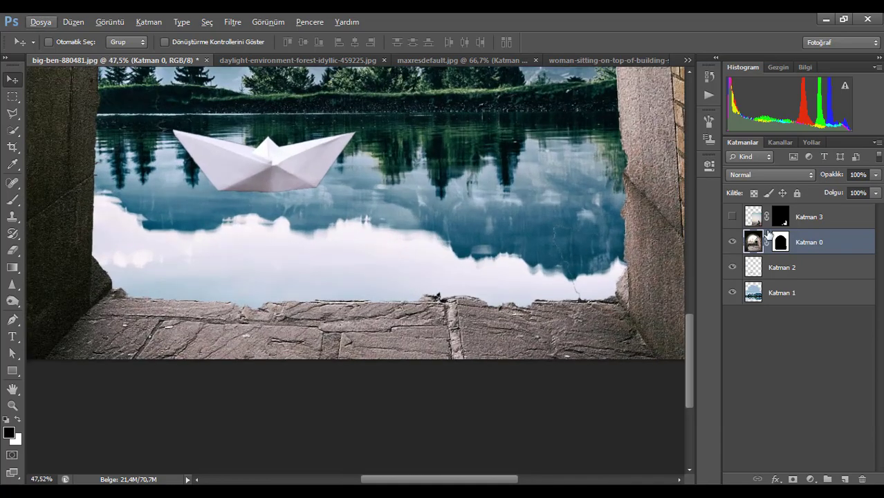
pyautogui.click(780, 243)
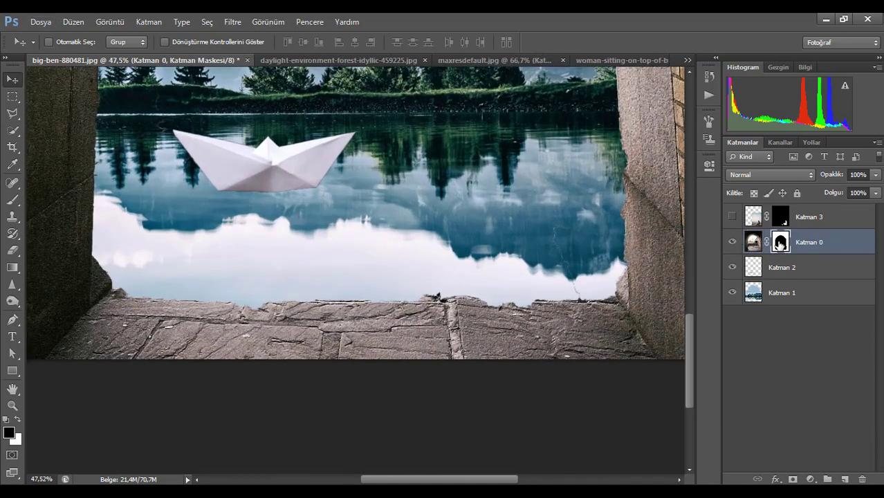
pyautogui.click(13, 200)
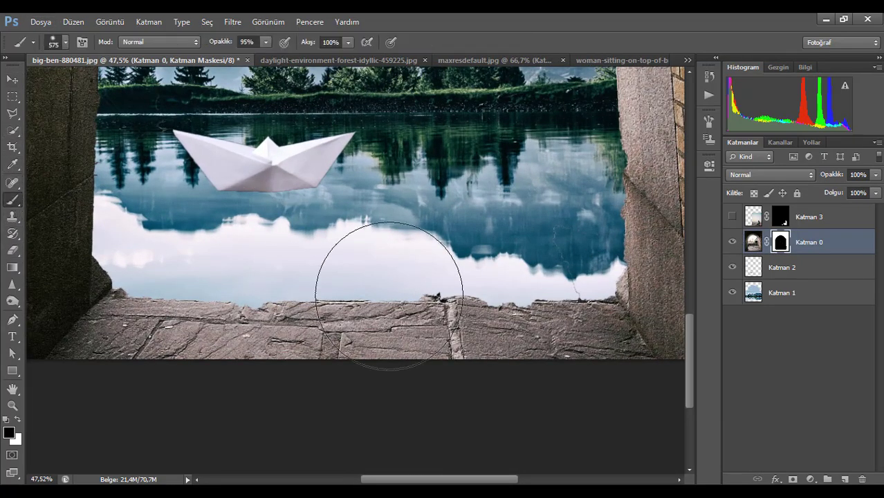
pyautogui.rightClick(263, 263)
pyautogui.rightClick(161, 195)
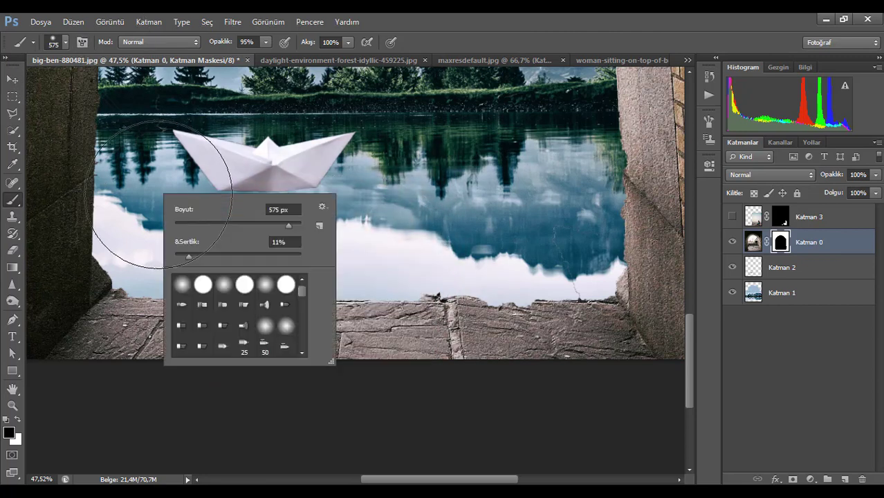
pyautogui.click(65, 41)
pyautogui.click(66, 42)
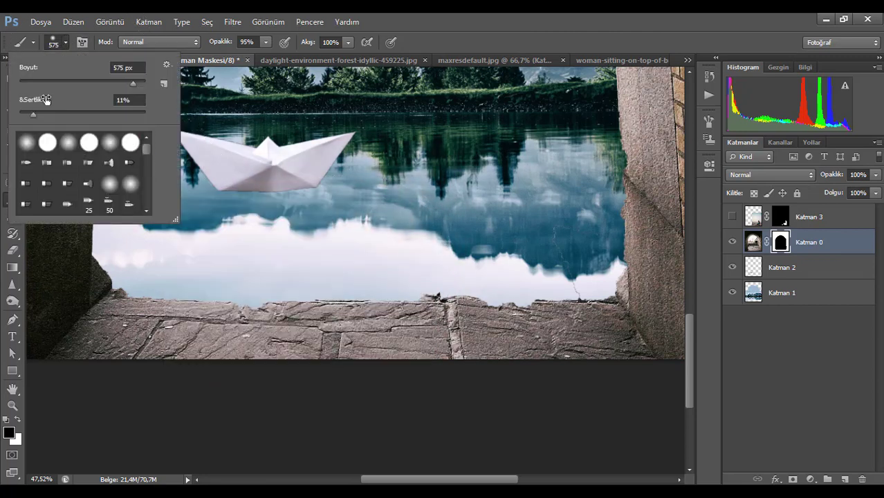
pyautogui.moveTo(133, 82); pyautogui.dragTo(63, 87)
pyautogui.click(265, 41)
# Step: Restore the notch in the middle of the stone ledge by painting white on the arch mask with a 22 px brush
pyautogui.scroll(5, 326, 299)
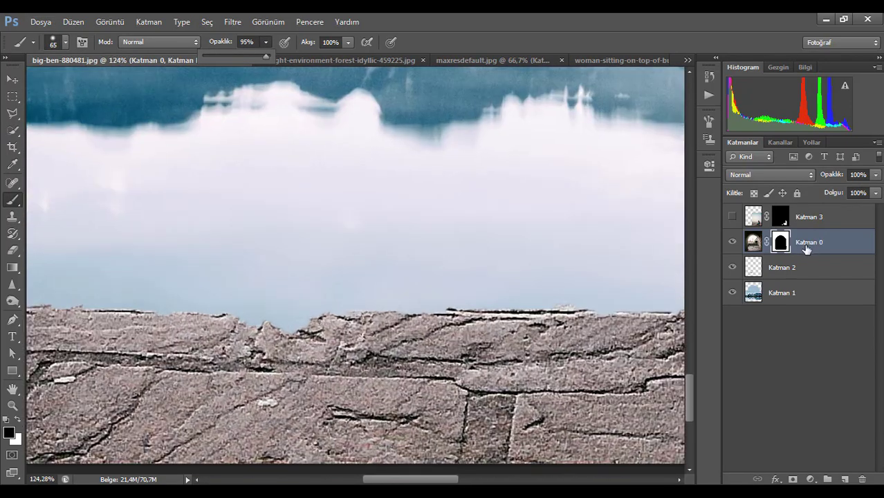
pyautogui.click(807, 249)
pyautogui.moveTo(276, 335); pyautogui.dragTo(260, 335)
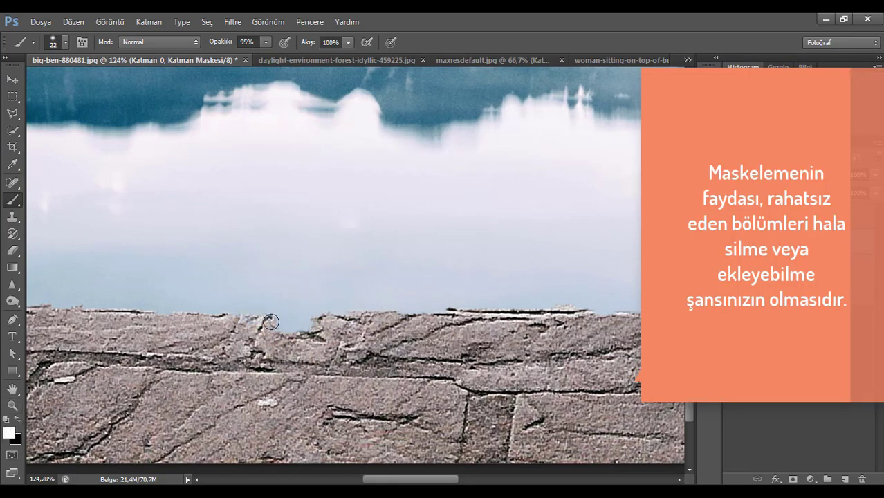
pyautogui.moveTo(271, 322); pyautogui.dragTo(256, 330)
pyautogui.scroll(-6, 349, 322)
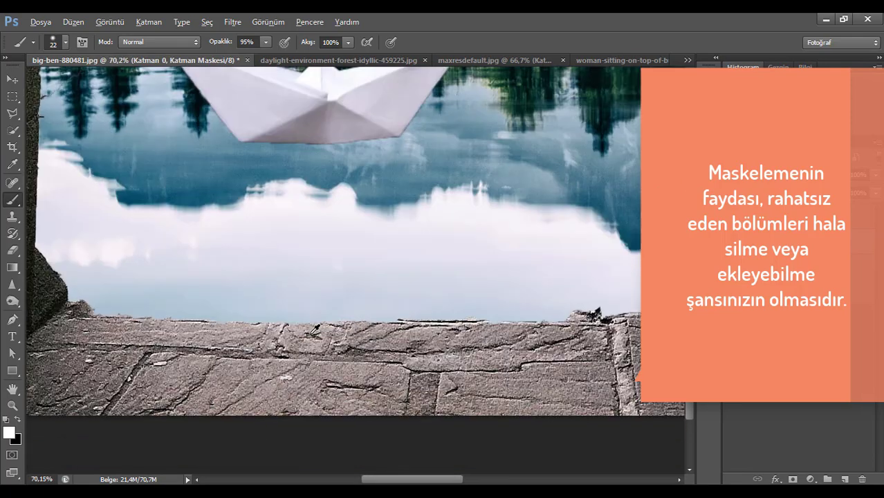
# Step: Touch up the left stretch of the stone ledge's edge with white on the arch mask
pyautogui.moveTo(136, 340); pyautogui.dragTo(199, 327)
pyautogui.scroll(8, 164, 316)
pyautogui.scroll(1, 163, 316)
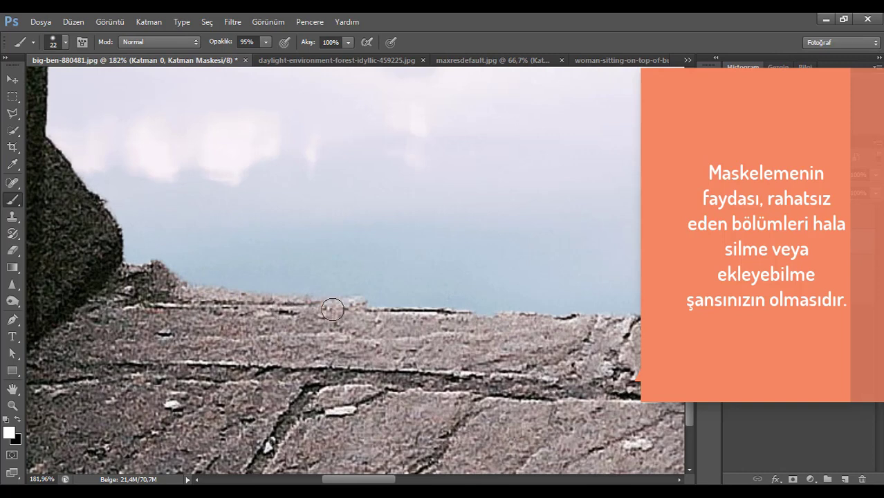
pyautogui.moveTo(498, 314); pyautogui.dragTo(576, 314)
pyautogui.moveTo(556, 342)
pyautogui.mouseDown()
pyautogui.moveTo(298, 333)
pyautogui.moveTo(389, 307)
pyautogui.mouseUp()
pyautogui.moveTo(573, 320); pyautogui.dragTo(318, 322)
pyautogui.moveTo(316, 311); pyautogui.dragTo(444, 313)
pyautogui.scroll(-6, 442, 312)
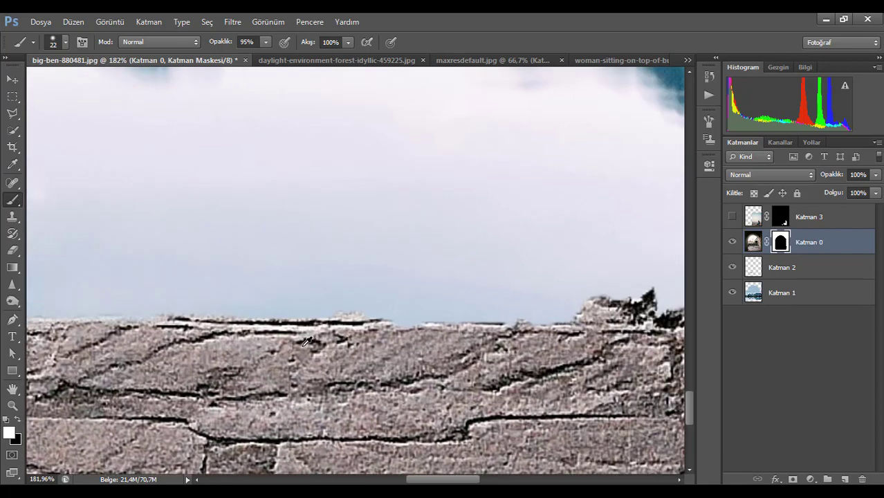
# Step: Fill the gap in the right part of the ledge's edge with white on the mask and switch the foreground colour to black
pyautogui.scroll(2, 159, 349)
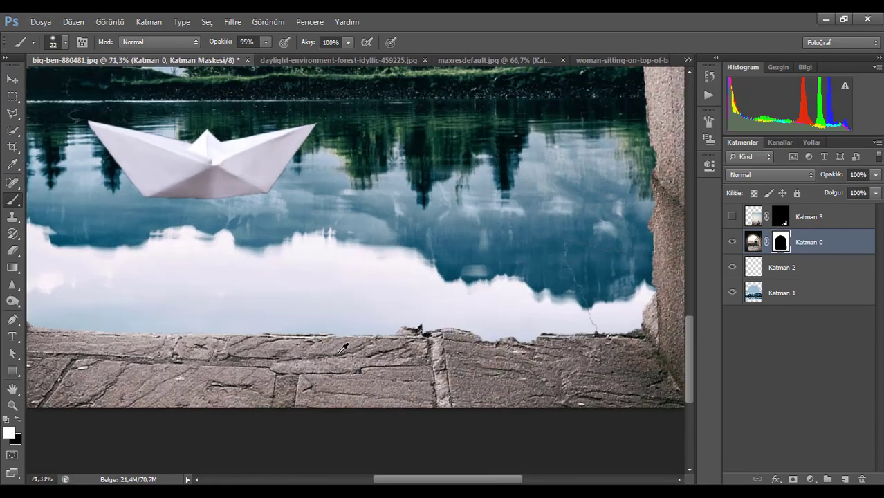
pyautogui.moveTo(250, 363); pyautogui.dragTo(213, 365)
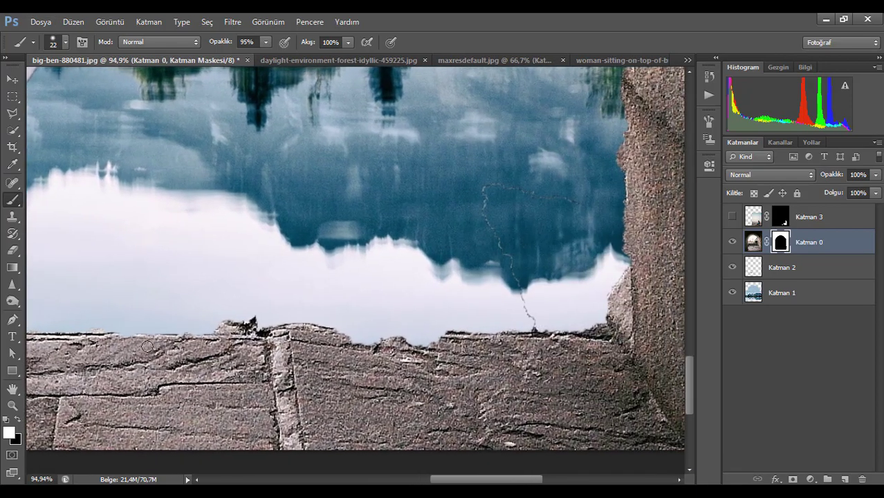
pyautogui.moveTo(386, 342); pyautogui.dragTo(421, 339)
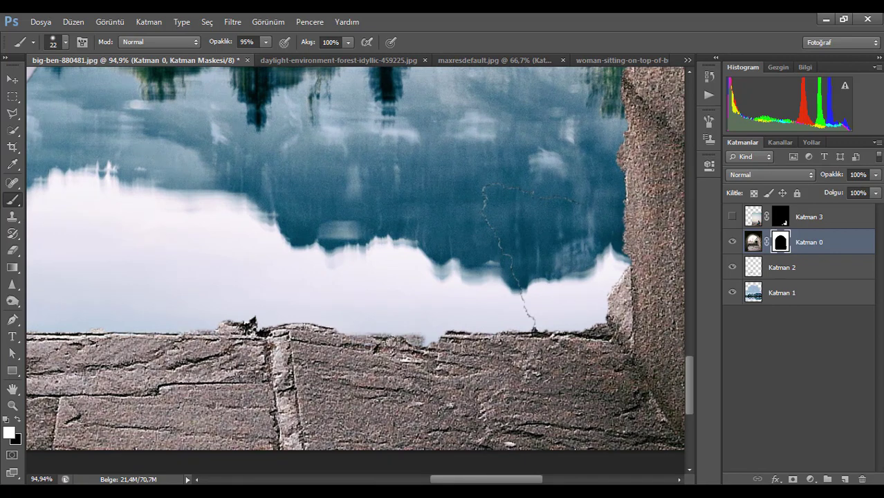
pyautogui.scroll(-5, 401, 298)
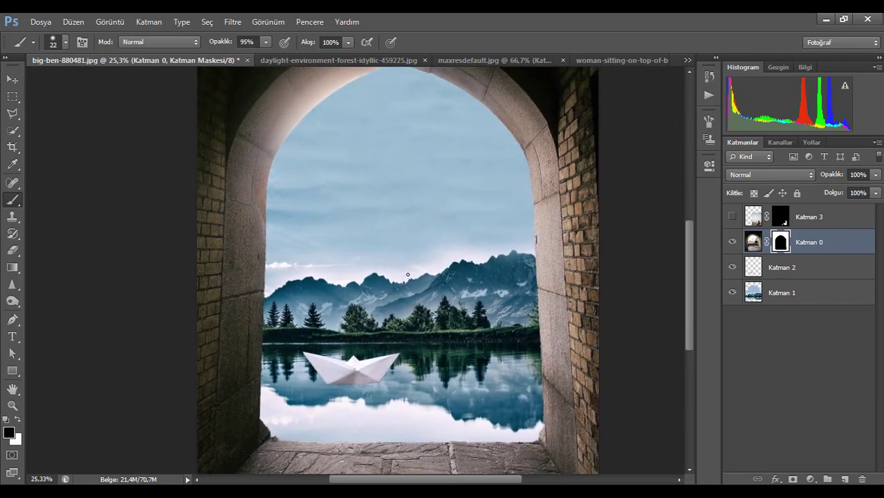
pyautogui.press('x')
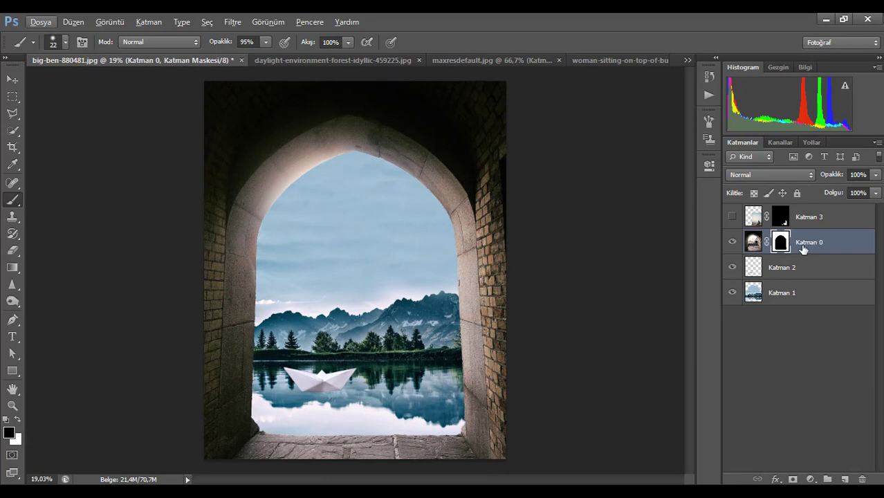
# Step: Add a Hue/Saturation adjustment clipped to the arch layer, with saturation -15 and lightness -43
pyautogui.click(810, 479)
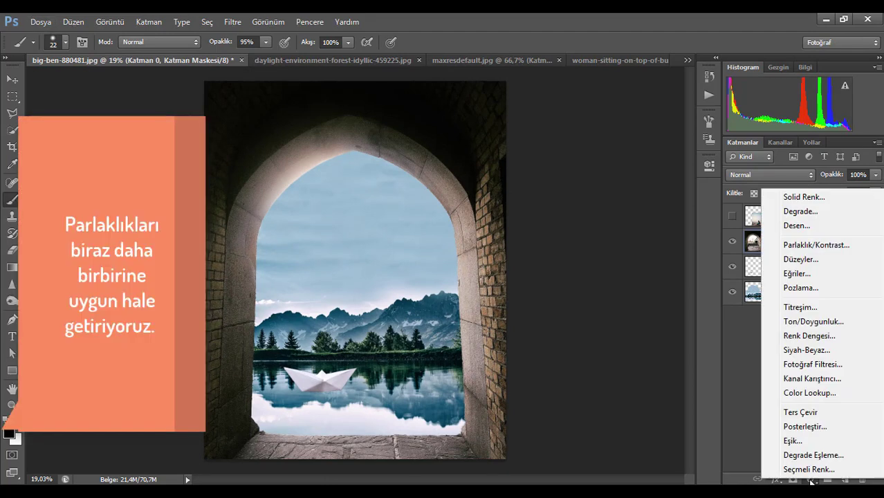
pyautogui.click(814, 321)
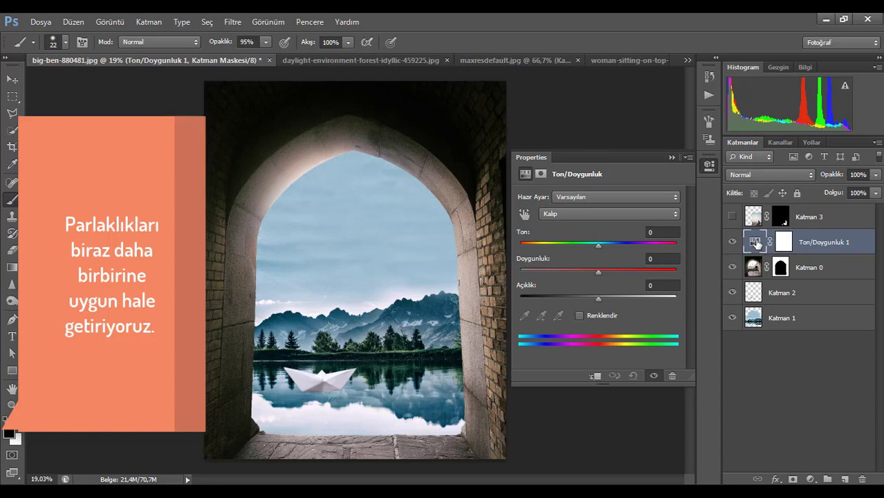
pyautogui.click(753, 267)
pyautogui.click(753, 254)
pyautogui.moveTo(599, 303); pyautogui.dragTo(588, 303)
pyautogui.click(595, 376)
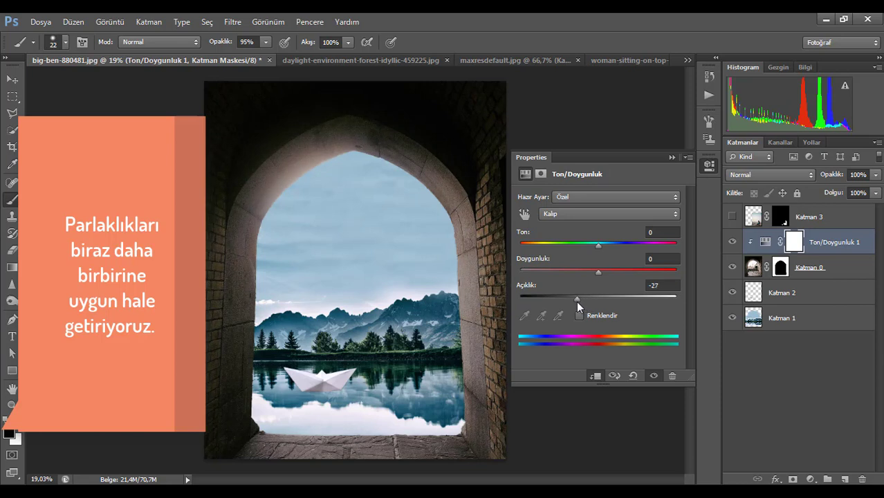
pyautogui.moveTo(578, 307); pyautogui.dragTo(575, 306)
pyautogui.moveTo(596, 275); pyautogui.dragTo(566, 302)
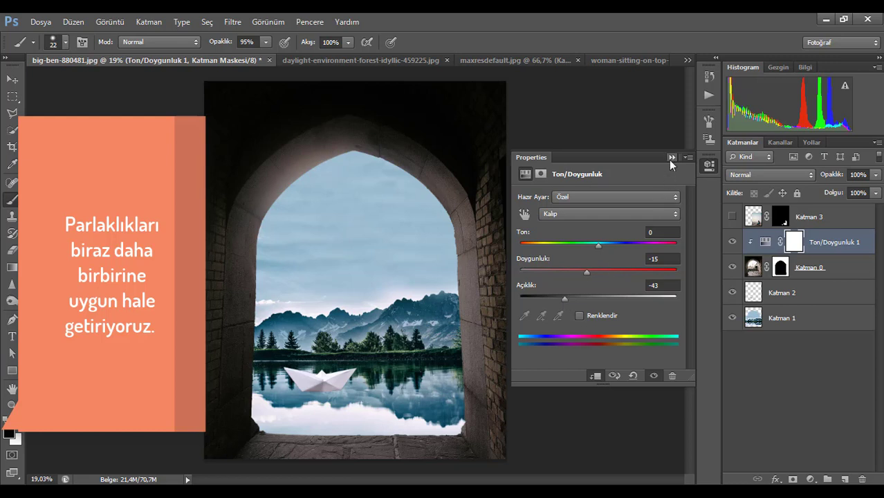
pyautogui.click(672, 157)
# Step: Add a Hue/Saturation adjustment clipped to the lake background layer, with saturation -8 and lightness -18
pyautogui.click(811, 326)
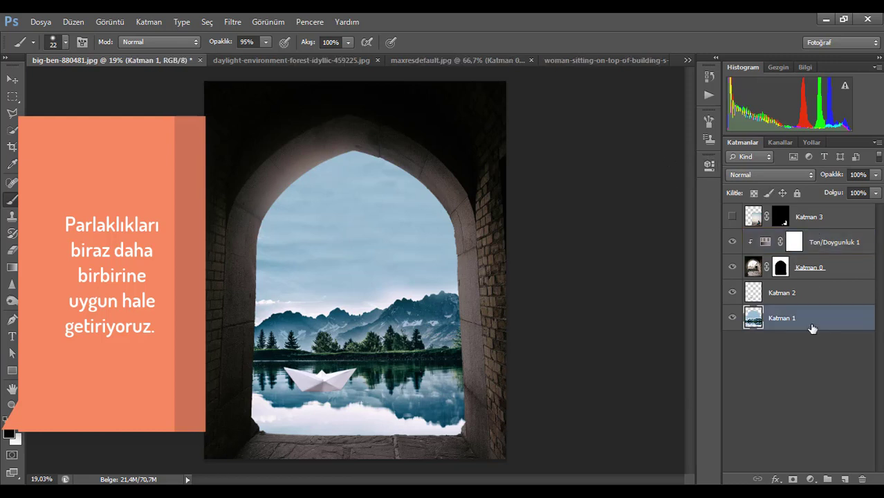
pyautogui.click(811, 479)
pyautogui.click(814, 319)
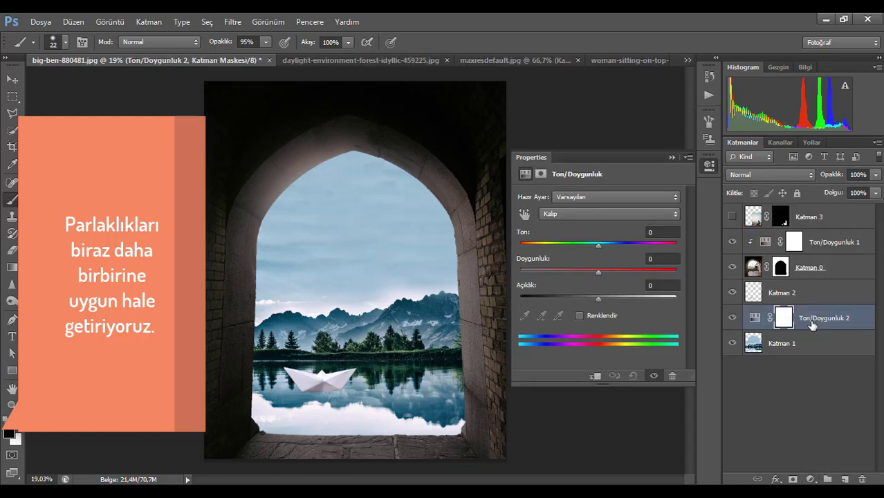
pyautogui.click(595, 376)
pyautogui.moveTo(598, 299); pyautogui.dragTo(586, 300)
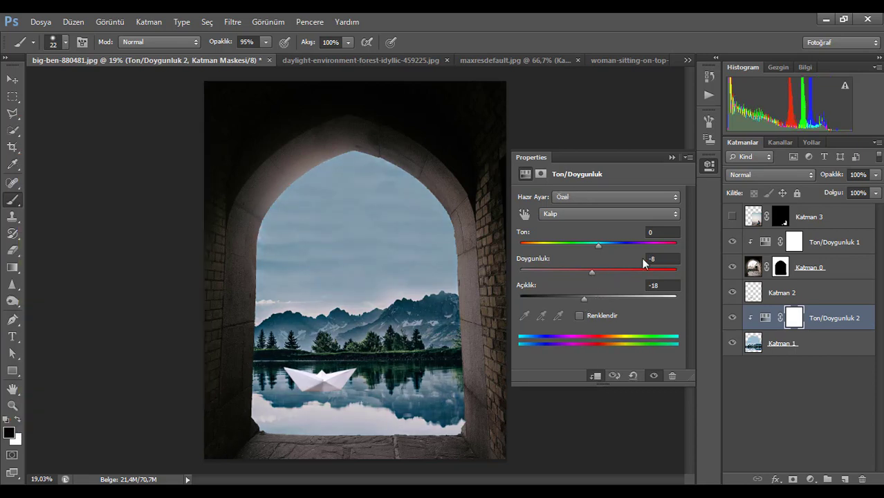
pyautogui.click(671, 158)
# Step: Add a Hue/Saturation adjustment clipped to the paper boat layer, with lightness -20
pyautogui.click(805, 293)
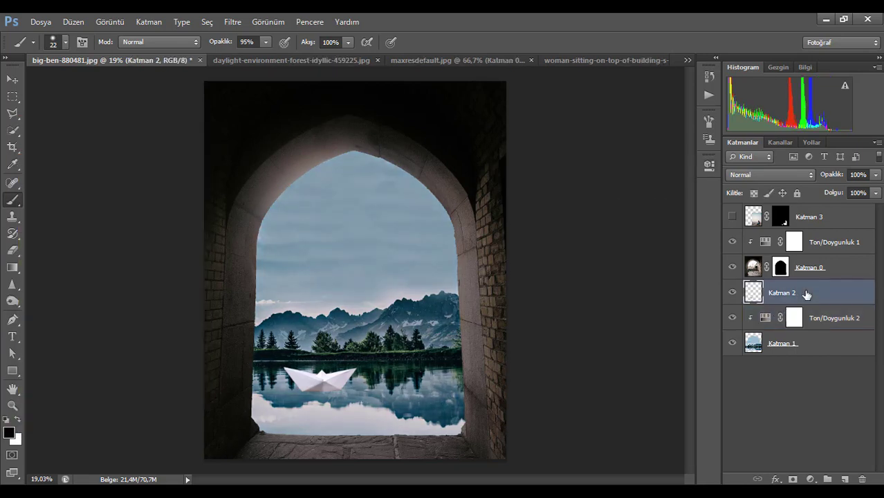
pyautogui.click(809, 479)
pyautogui.click(811, 346)
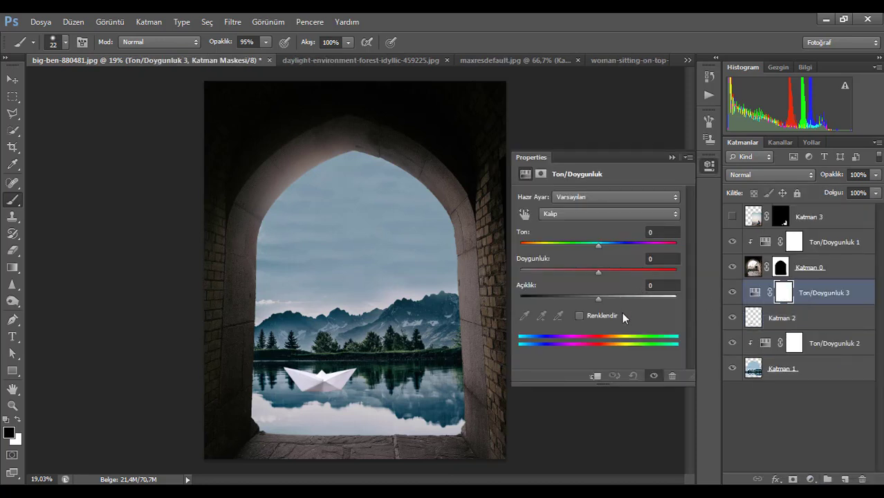
pyautogui.moveTo(599, 298); pyautogui.dragTo(581, 303)
pyautogui.click(595, 375)
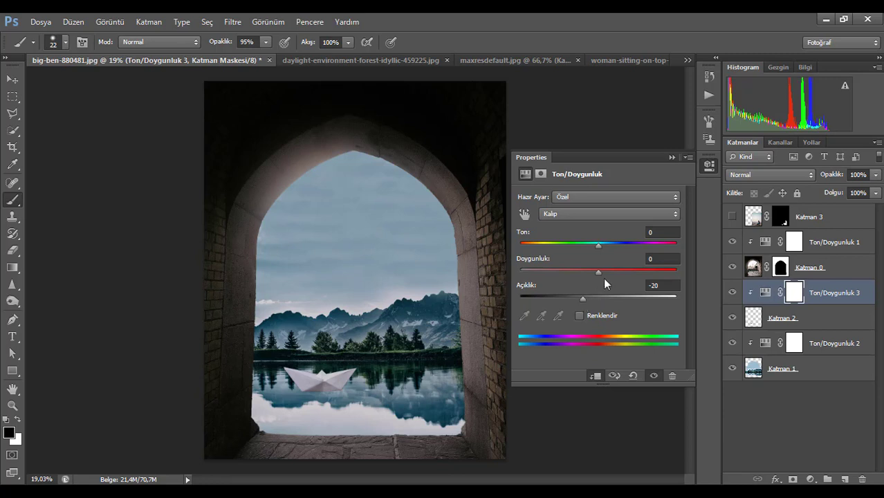
pyautogui.click(672, 157)
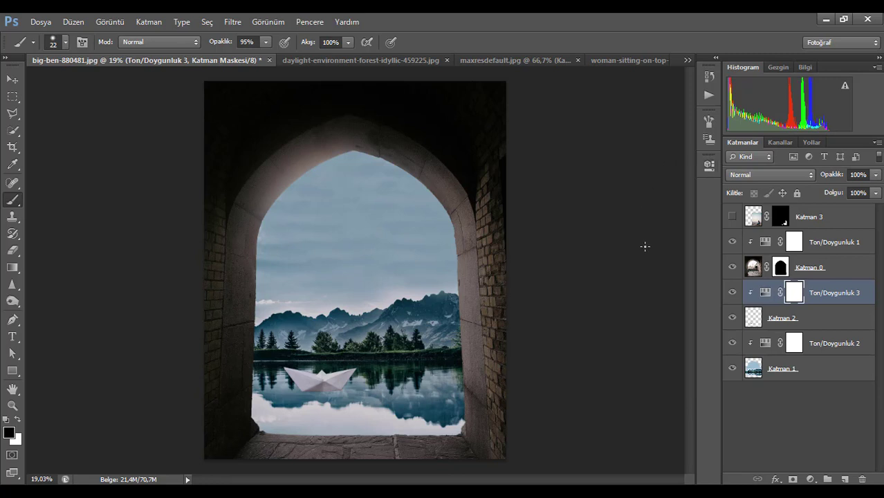
# Step: Add an empty layer directly above the paper boat, clipped to the boat layer
pyautogui.click(830, 317)
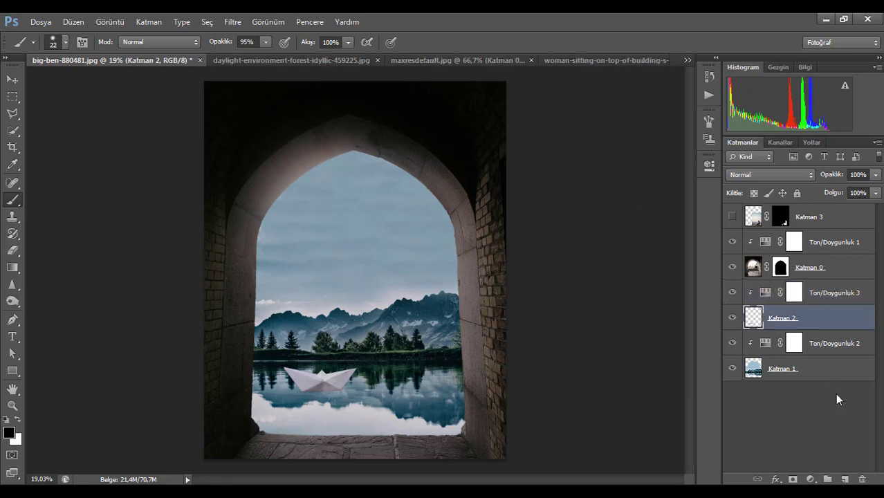
pyautogui.click(845, 480)
pyautogui.scroll(6, 348, 373)
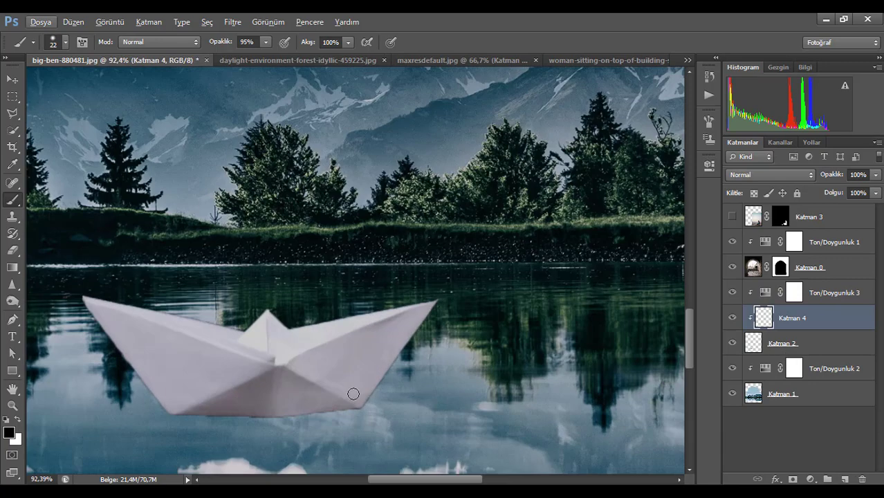
pyautogui.moveTo(351, 391)
pyautogui.mouseDown()
pyautogui.moveTo(425, 243)
pyautogui.moveTo(460, 241)
pyautogui.mouseUp()
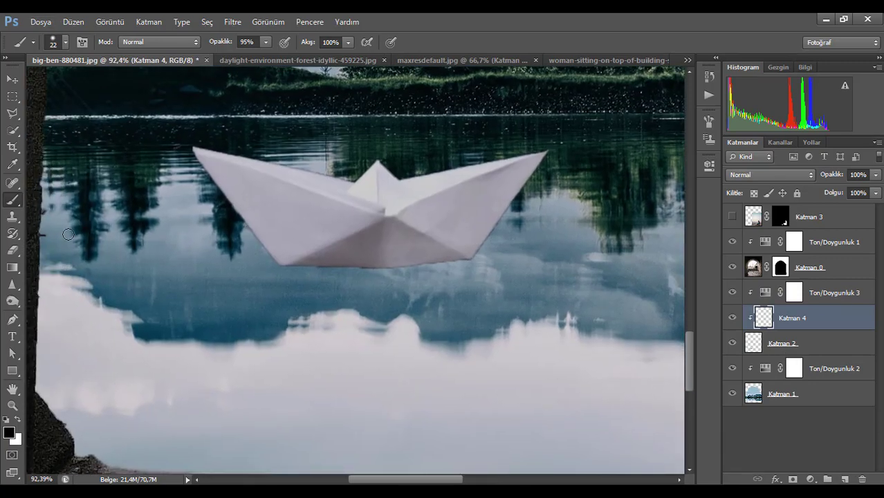
# Step: Erase the lower edge of the paper boat on its own layer with a 63 px eraser at 97% opacity
pyautogui.click(13, 251)
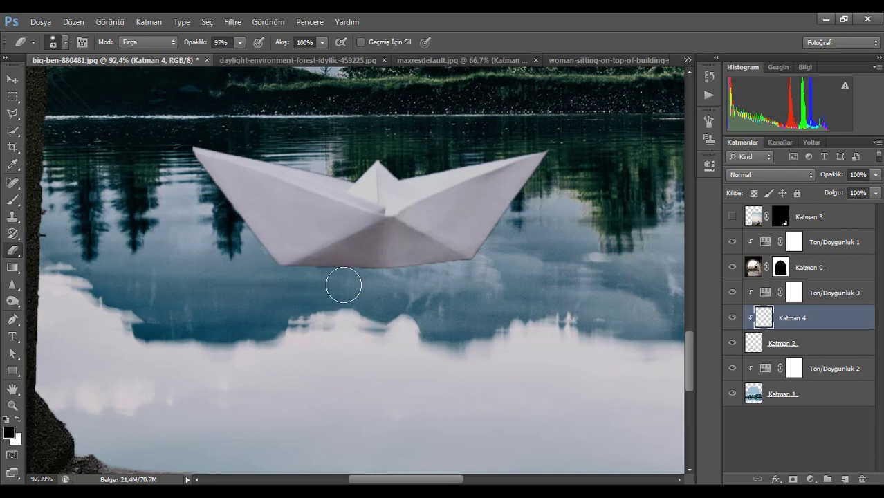
pyautogui.click(776, 346)
pyautogui.moveTo(263, 273)
pyautogui.mouseDown()
pyautogui.moveTo(297, 266)
pyautogui.moveTo(476, 273)
pyautogui.mouseUp()
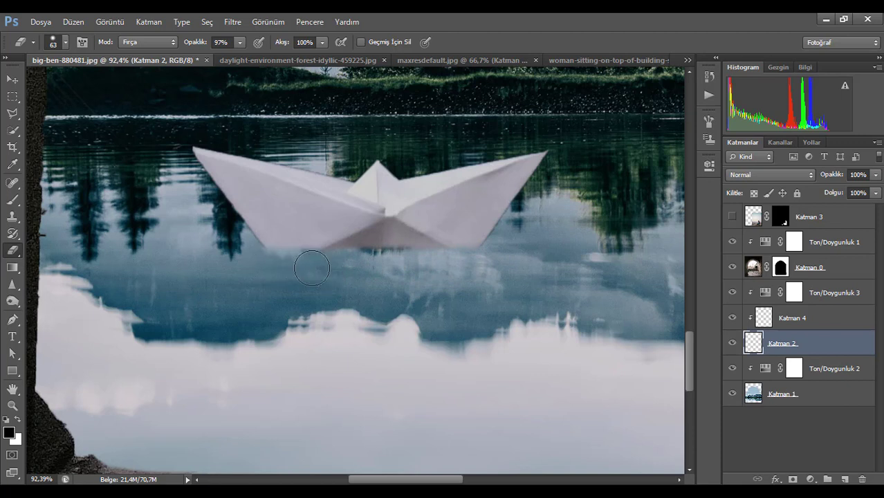
# Step: Paint a soft black shadow along the boat's bottom on the clipped layer, using a 154 px brush at 47% opacity
pyautogui.click(824, 323)
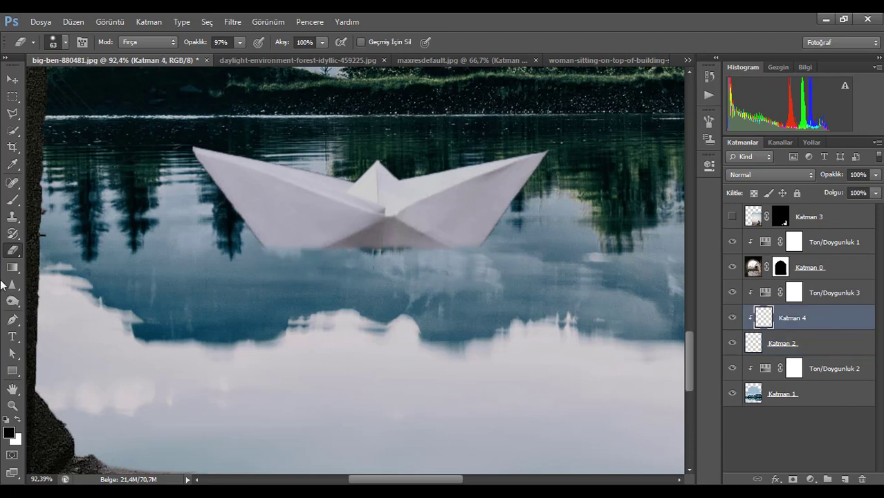
pyautogui.click(14, 200)
pyautogui.keyDown('alt'); pyautogui.rightClick(210, 234); pyautogui.keyUp('alt')
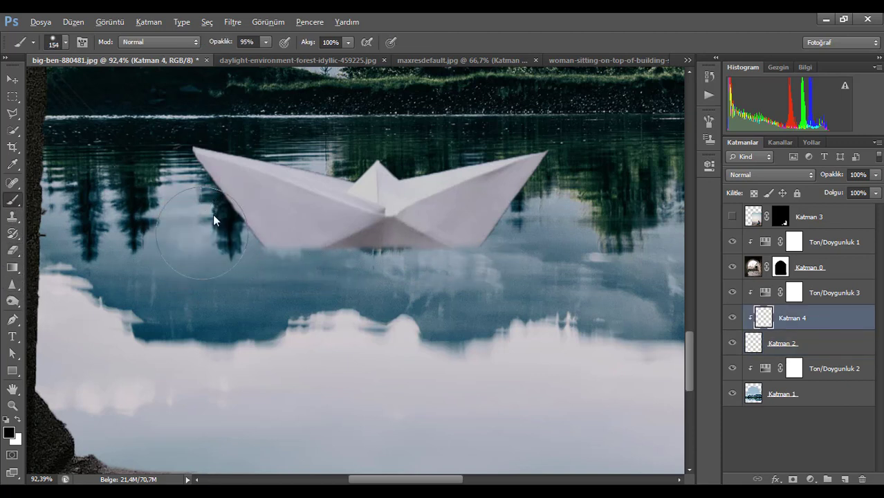
pyautogui.click(266, 42)
pyautogui.moveTo(268, 59); pyautogui.dragTo(231, 62)
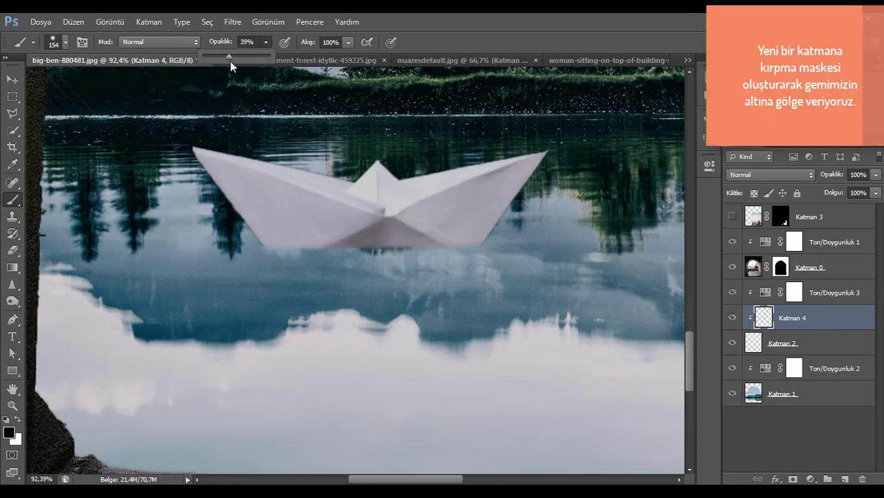
pyautogui.click(66, 42)
pyautogui.click(56, 115)
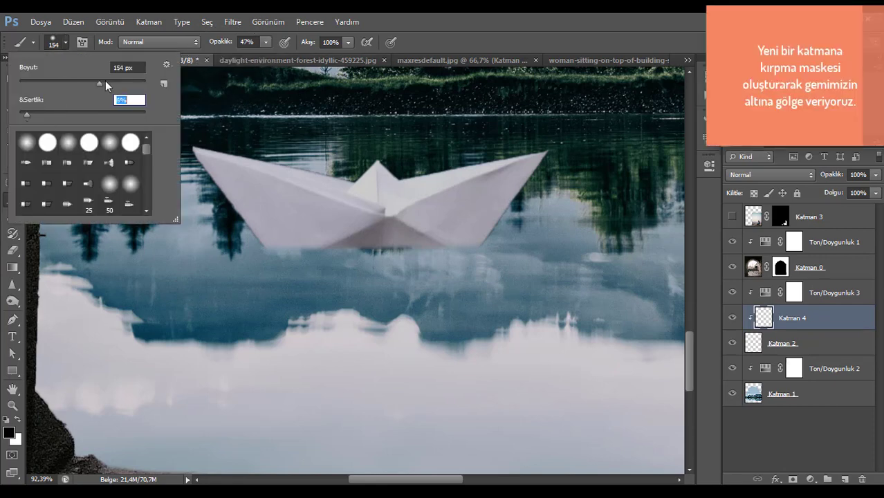
pyautogui.click(313, 335)
pyautogui.keyDown('alt'); pyautogui.scroll(4, 292, 299); pyautogui.keyUp('alt')
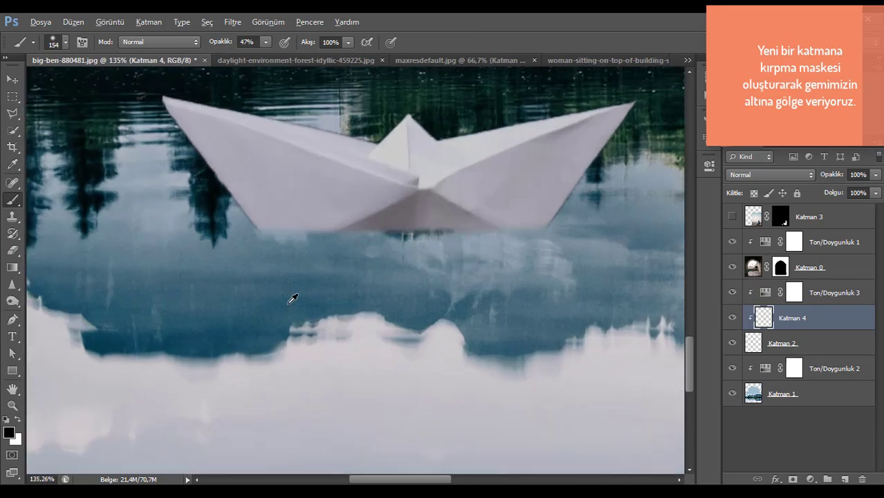
pyautogui.scroll(5, 284, 370)
pyautogui.moveTo(211, 311)
pyautogui.mouseDown()
pyautogui.moveTo(346, 348)
pyautogui.moveTo(548, 328)
pyautogui.moveTo(627, 312)
pyautogui.mouseUp()
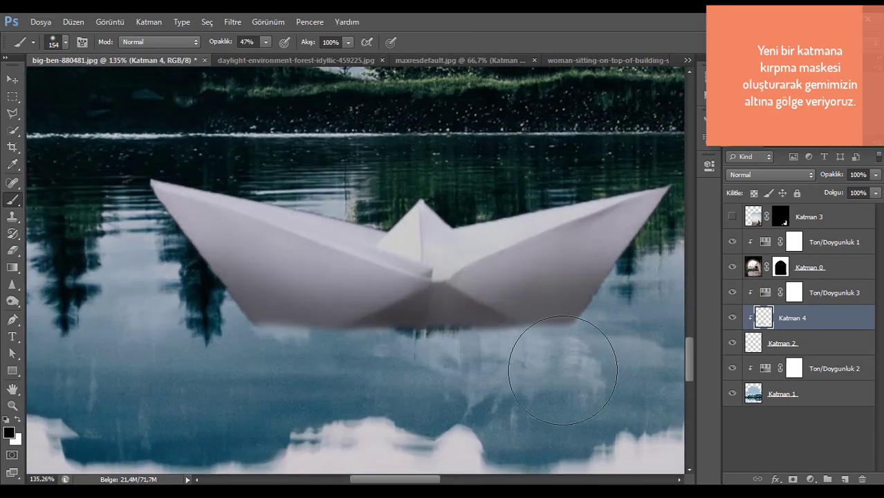
pyautogui.keyDown('alt'); pyautogui.scroll(-8, 547, 383); pyautogui.keyUp('alt')
pyautogui.moveTo(412, 402); pyautogui.dragTo(322, 401)
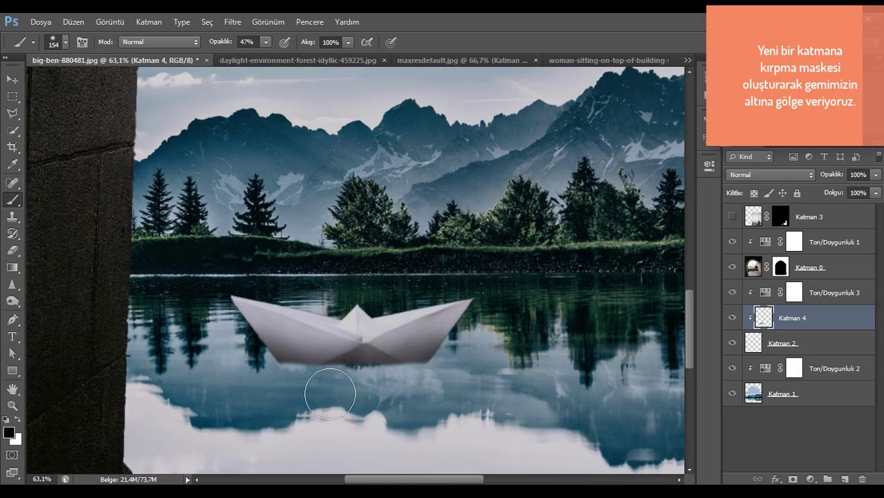
pyautogui.keyDown('alt'); pyautogui.scroll(-3, 417, 388); pyautogui.keyUp('alt')
pyautogui.keyDown('alt'); pyautogui.scroll(5, 388, 356); pyautogui.keyUp('alt')
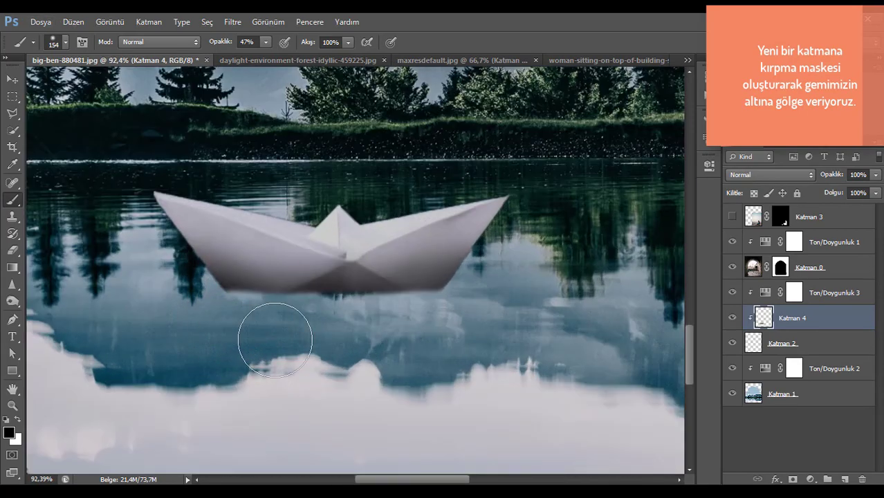
pyautogui.keyDown('alt'); pyautogui.scroll(-3, 346, 322); pyautogui.keyUp('alt')
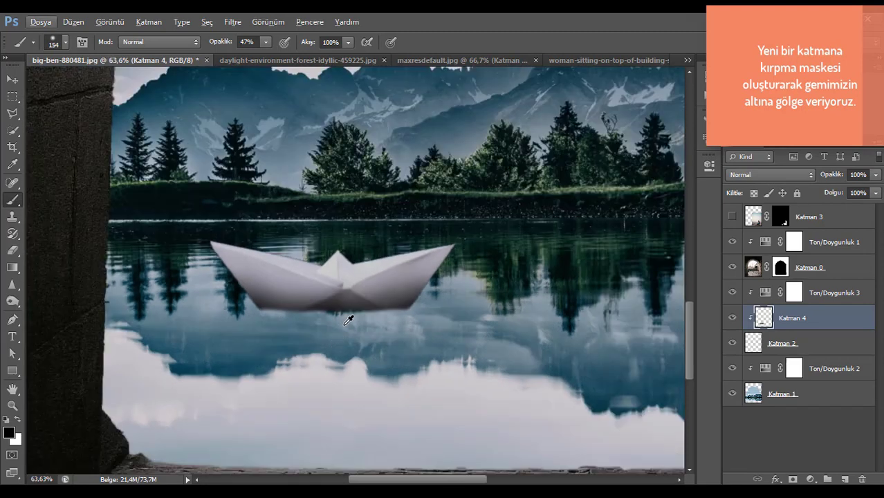
# Step: Duplicate the paper boat onto a layer below the original and clip the shadow layer to the original boat again
pyautogui.click(824, 348)
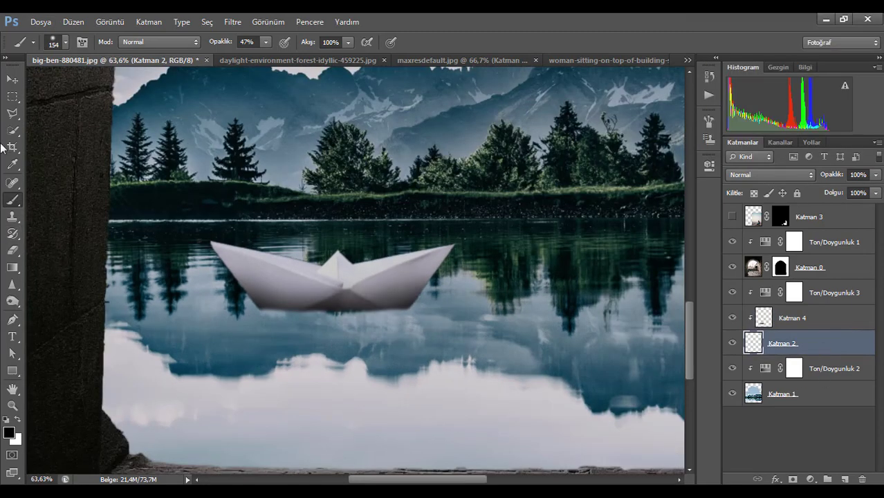
pyautogui.click(13, 79)
pyautogui.keyDown('alt'); pyautogui.moveTo(358, 299); pyautogui.dragTo(548, 415); pyautogui.keyUp('alt')
pyautogui.moveTo(821, 349); pyautogui.dragTo(821, 379)
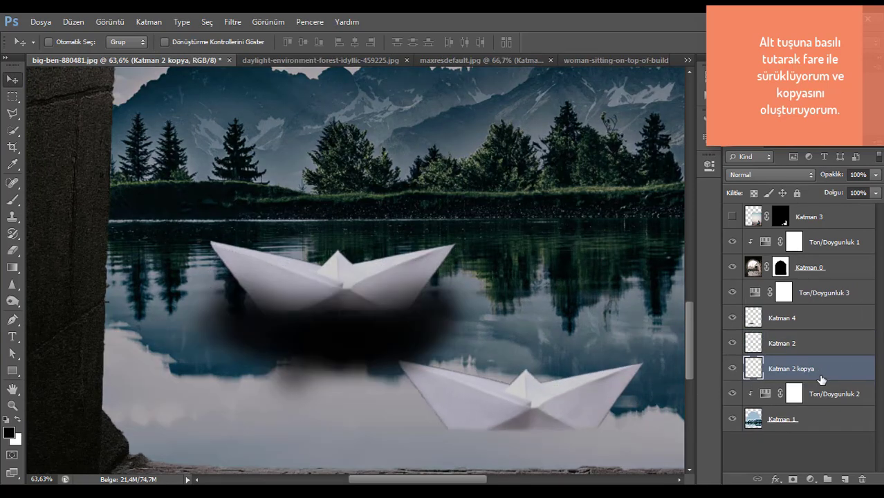
pyautogui.rightClick(807, 319)
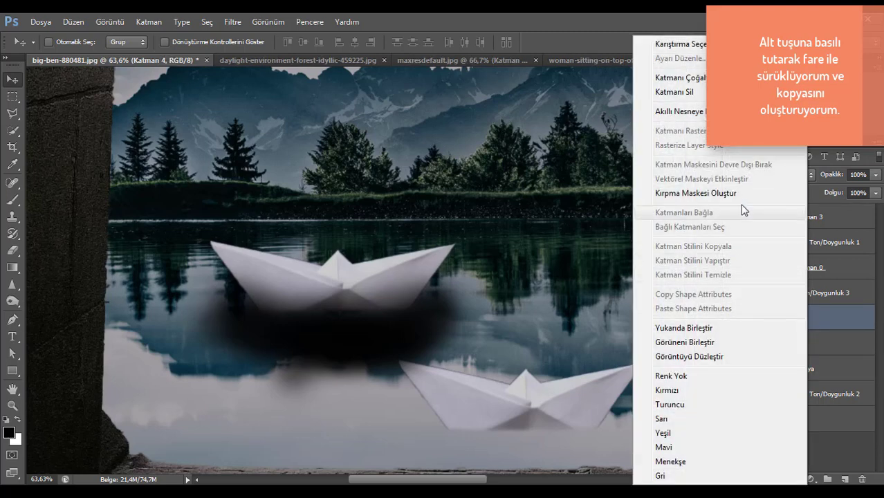
pyautogui.click(740, 193)
# Step: Place the boat copy under the original and flip it vertically as a reflection, stretched to a height of -121.55%
pyautogui.moveTo(549, 400)
pyautogui.mouseDown()
pyautogui.moveTo(484, 373)
pyautogui.moveTo(502, 375)
pyautogui.moveTo(515, 398)
pyautogui.moveTo(365, 316)
pyautogui.moveTo(338, 340)
pyautogui.mouseUp()
pyautogui.keyDown('ctrl'); pyautogui.click(614, 389); pyautogui.keyUp('ctrl')
pyautogui.hotkey('ctrl', 't')
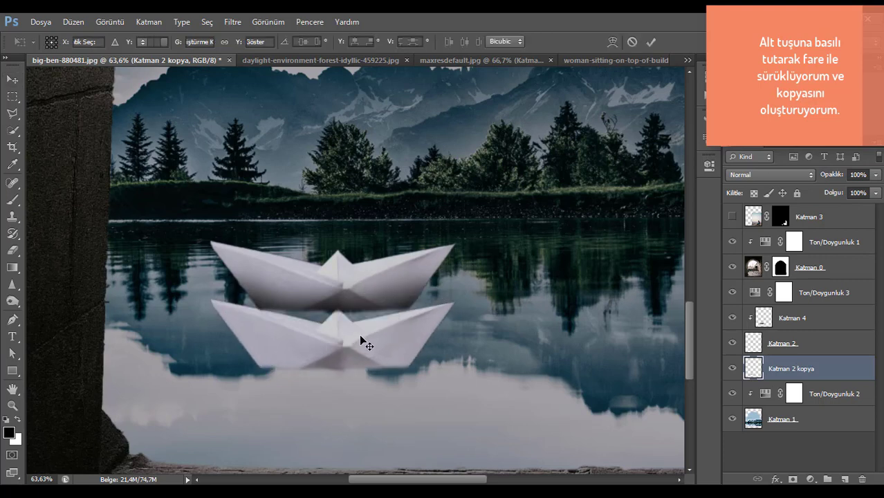
pyautogui.moveTo(333, 298); pyautogui.dragTo(316, 447)
pyautogui.moveTo(361, 423); pyautogui.dragTo(366, 348)
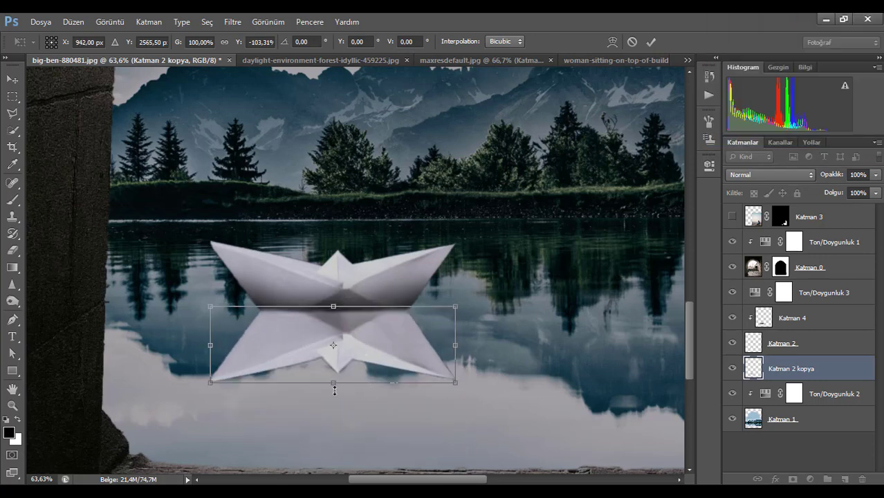
pyautogui.moveTo(334, 390); pyautogui.dragTo(333, 396)
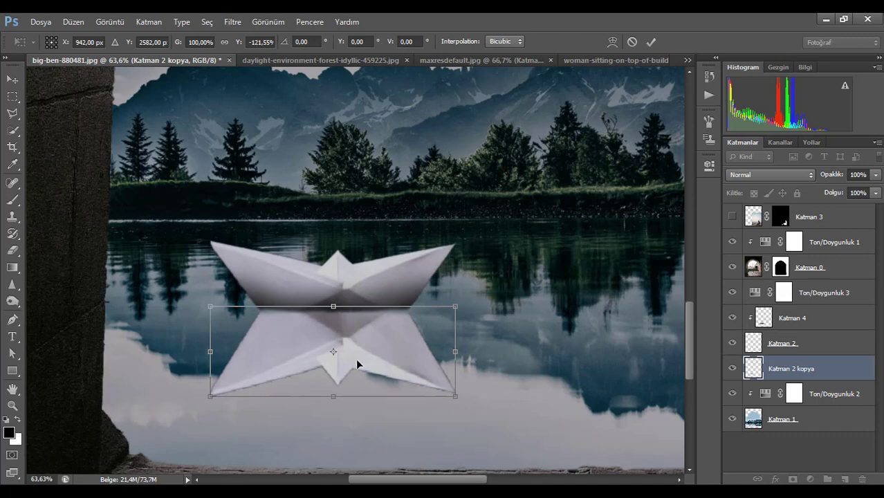
pyautogui.scroll(3, 334, 360)
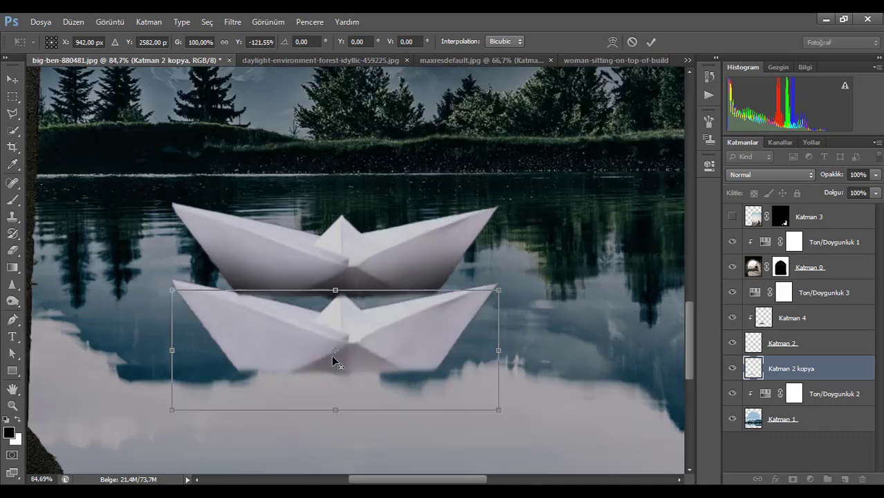
pyautogui.click(651, 43)
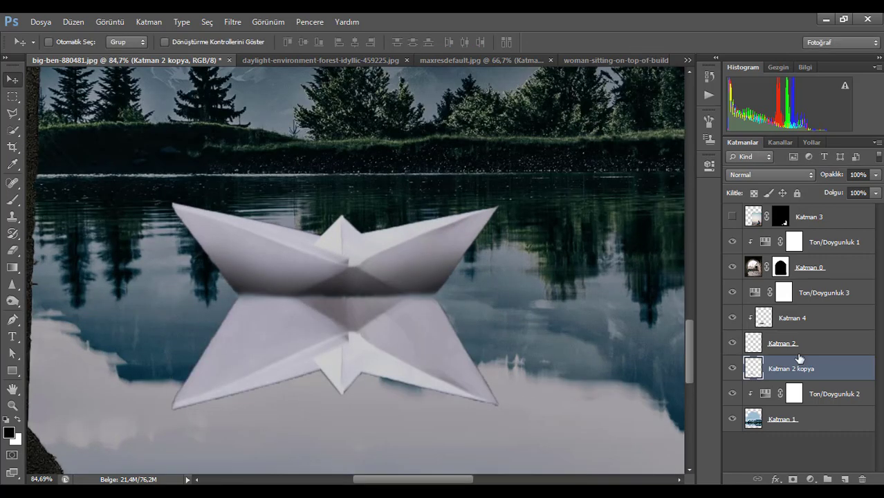
# Step: Add a new layer clipped to the reflection and paint a soft black shadow along its upper edge at 47% opacity
pyautogui.click(845, 479)
pyautogui.rightClick(817, 383)
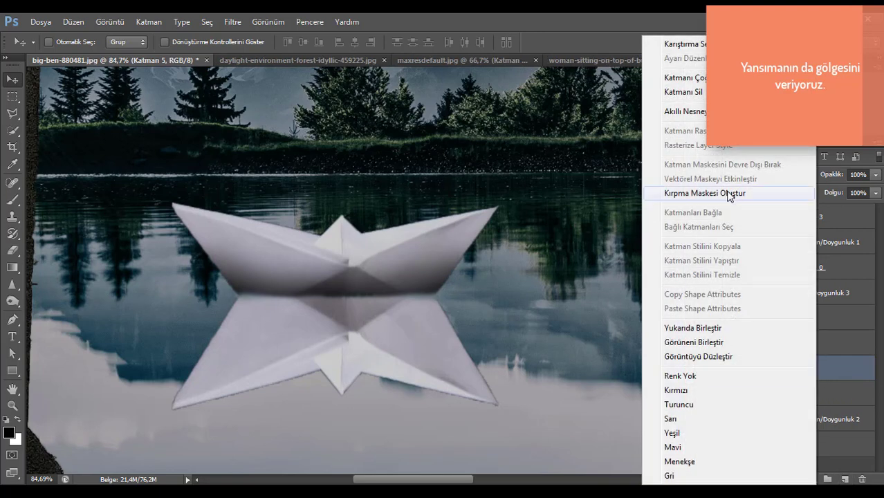
pyautogui.click(727, 195)
pyautogui.click(12, 200)
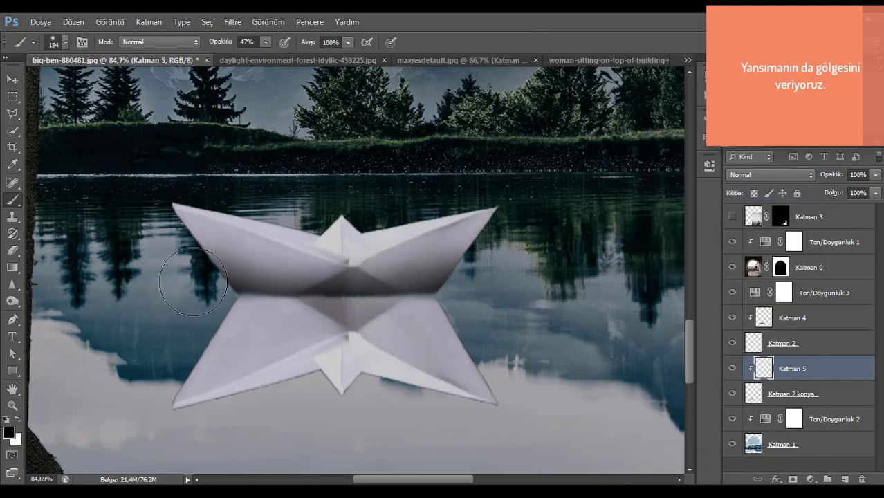
pyautogui.moveTo(208, 302)
pyautogui.mouseDown()
pyautogui.moveTo(328, 279)
pyautogui.moveTo(321, 291)
pyautogui.moveTo(476, 291)
pyautogui.moveTo(494, 296)
pyautogui.moveTo(467, 293)
pyautogui.moveTo(536, 304)
pyautogui.moveTo(353, 288)
pyautogui.moveTo(219, 303)
pyautogui.mouseUp()
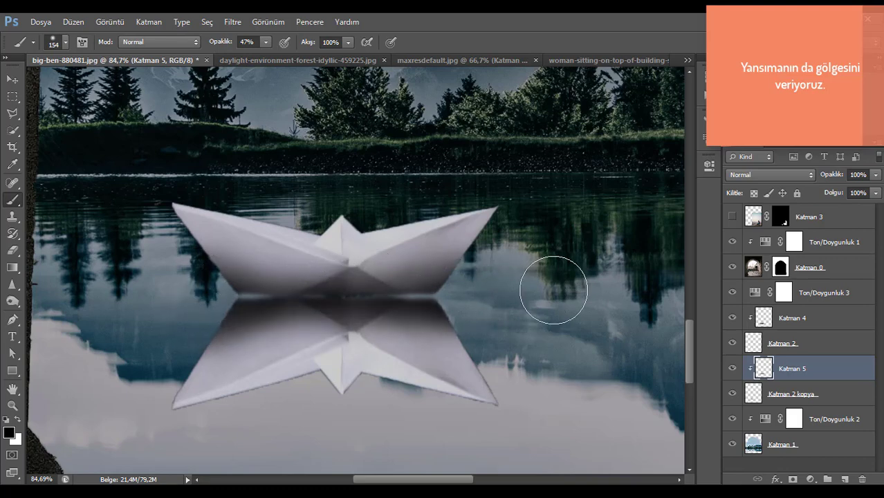
# Step: Nudge the reflection and its shadow layer up together against the boat's lower edge, and select the shadow layer alone
pyautogui.keyDown('ctrl'); pyautogui.click(824, 399); pyautogui.keyUp('ctrl')
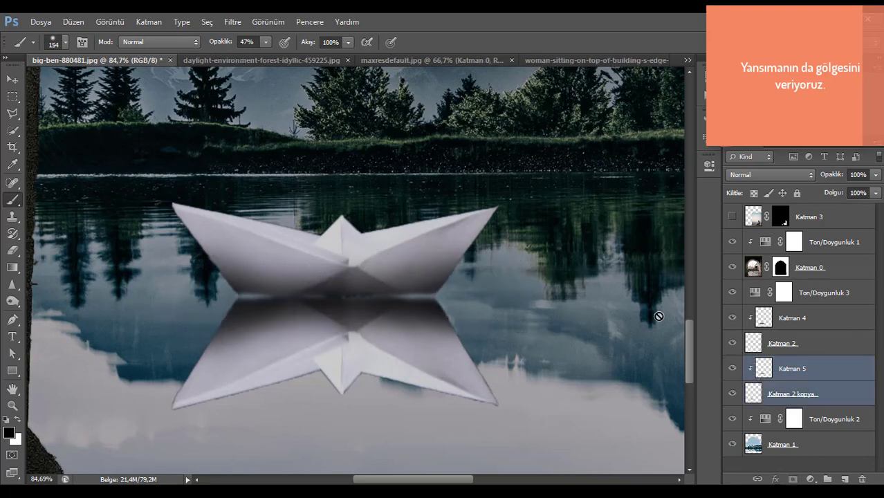
pyautogui.click(8, 81)
pyautogui.press('Up')
pyautogui.press('Up')
pyautogui.press('Up')
pyautogui.press('Up')
pyautogui.press('Up')
pyautogui.press('Up')
pyautogui.press('Up')
pyautogui.press('Up')
pyautogui.press('Up')
pyautogui.press('Up')
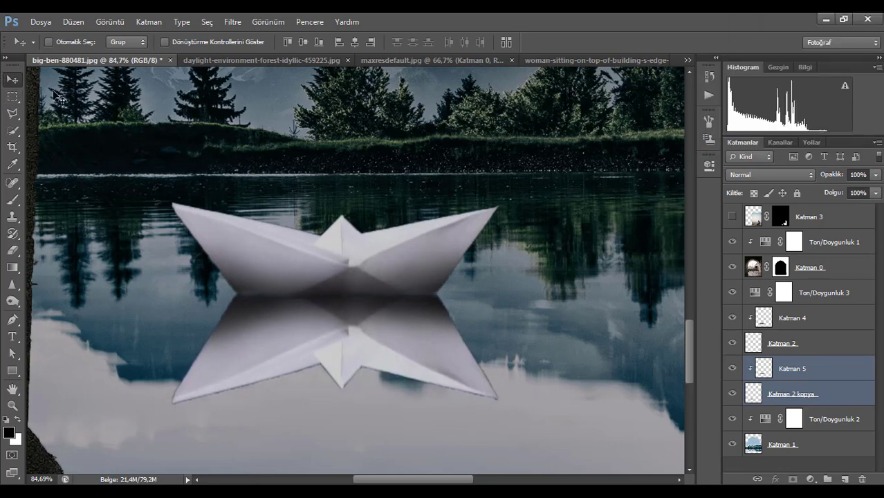
pyautogui.click(850, 378)
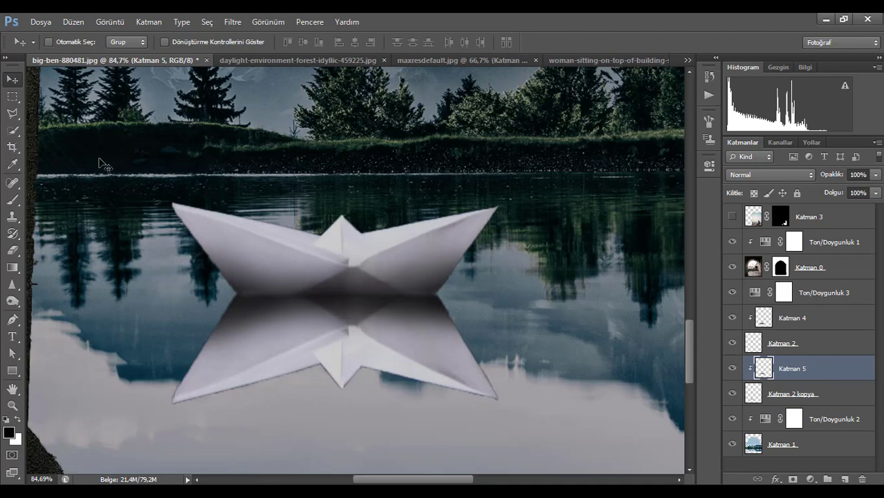
# Step: Cut away the inner paper strips along the lower edge of the boat's reflection, on both sides of its central peak, with the Polygonal Lasso
pyautogui.click(828, 400)
pyautogui.scroll(4, 14, 162)
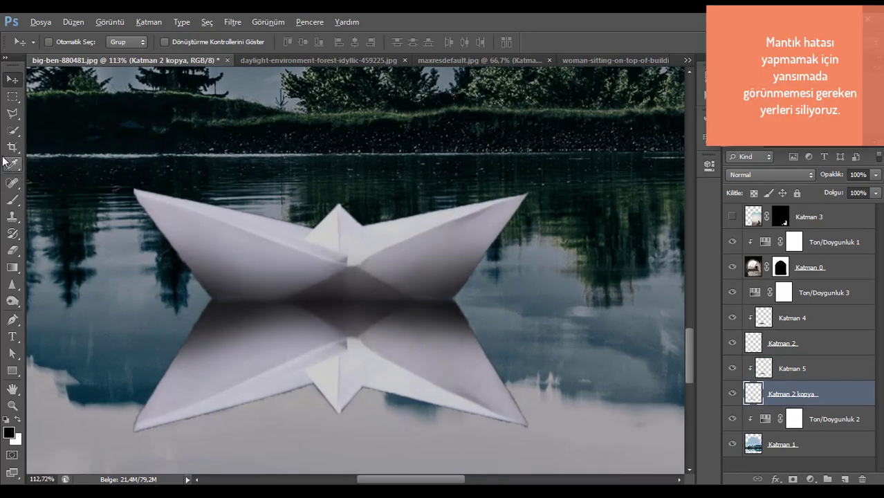
pyautogui.click(14, 114)
pyautogui.scroll(-1, 138, 350)
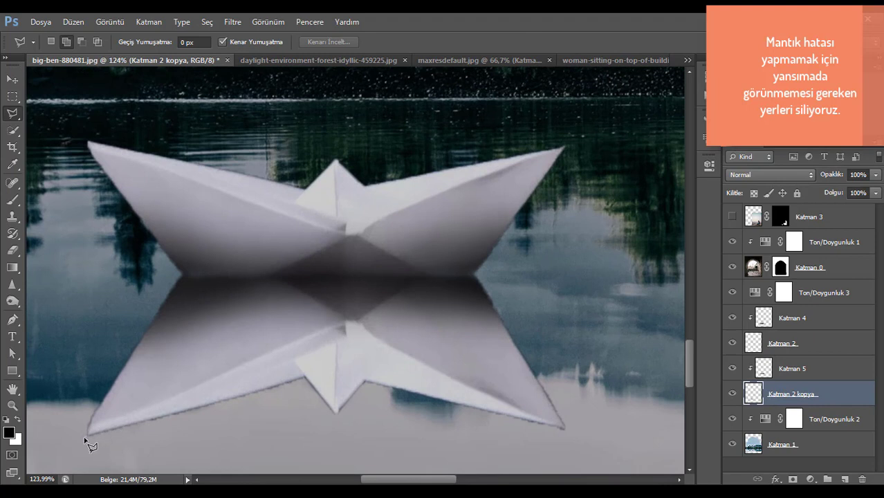
pyautogui.click(86, 435)
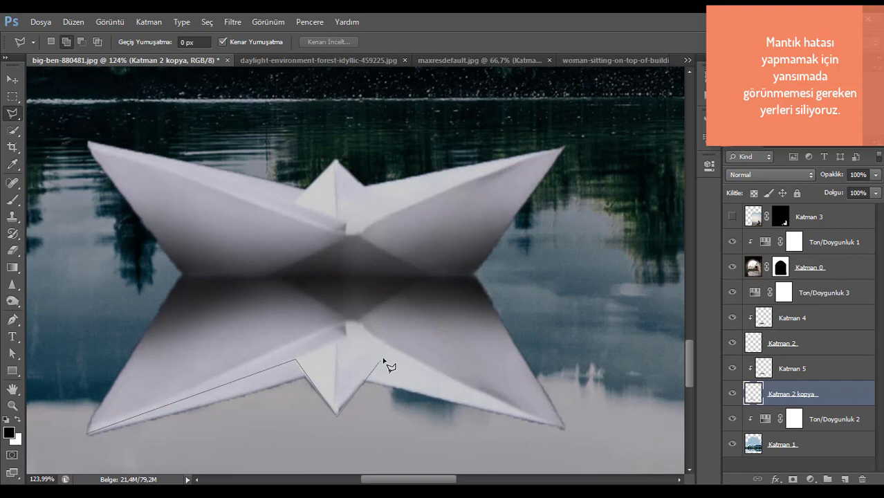
pyautogui.click(390, 353)
pyautogui.click(575, 436)
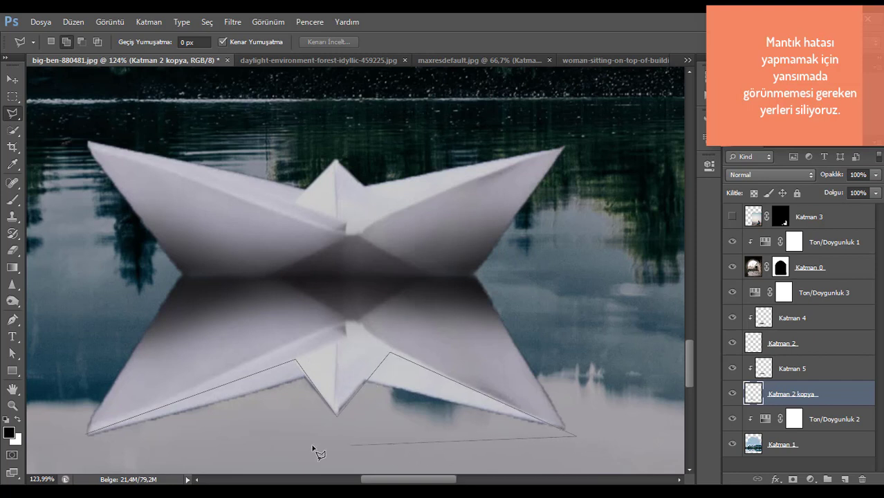
pyautogui.click(76, 447)
pyautogui.click(89, 434)
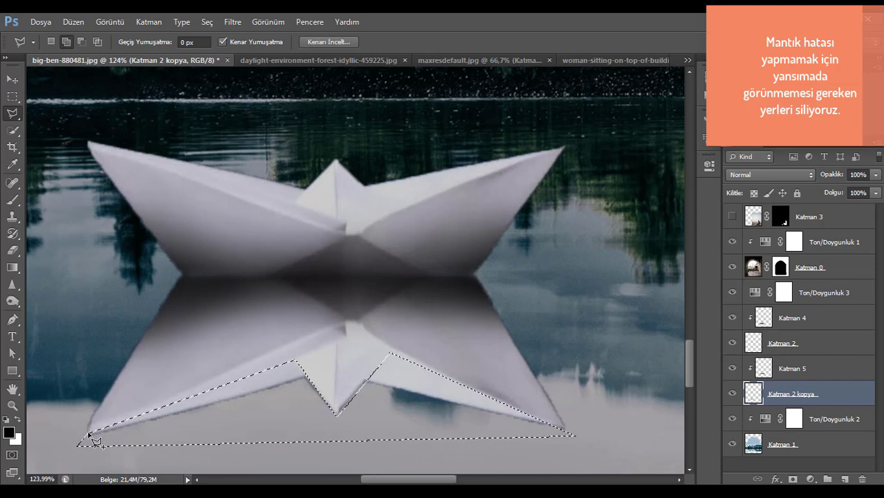
pyautogui.press('Delete')
pyautogui.hotkey('ctrl', 'd')
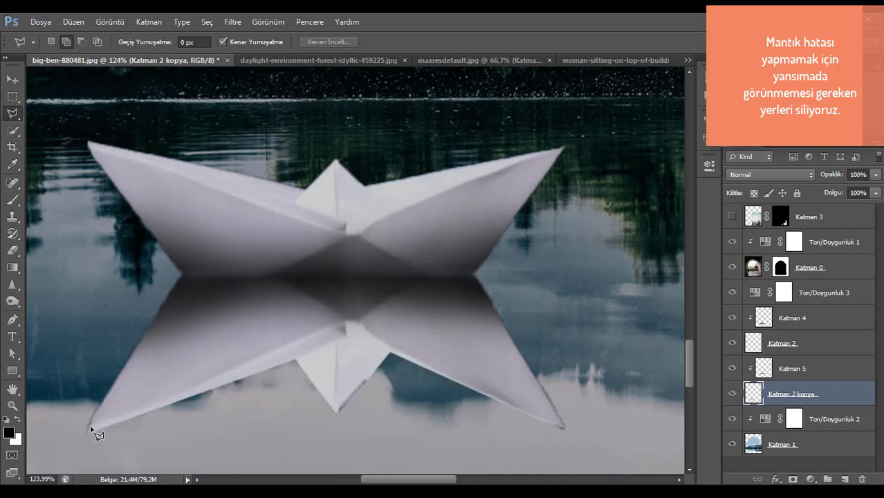
pyautogui.click(12, 79)
pyautogui.scroll(-5, 228, 297)
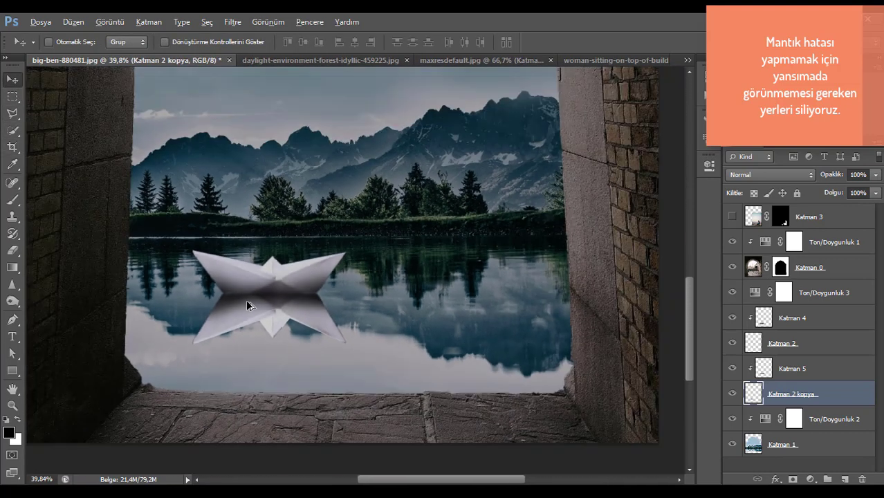
pyautogui.press('alt')
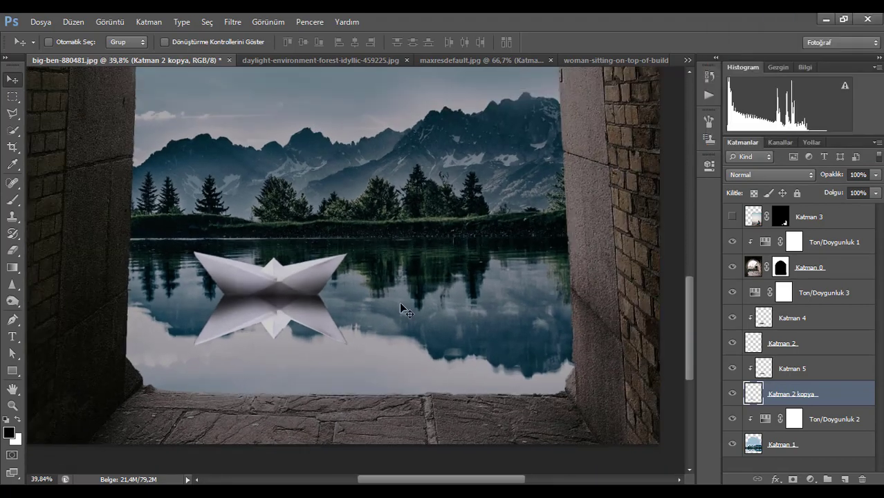
pyautogui.moveTo(400, 306); pyautogui.dragTo(449, 298)
pyautogui.scroll(3, 449, 297)
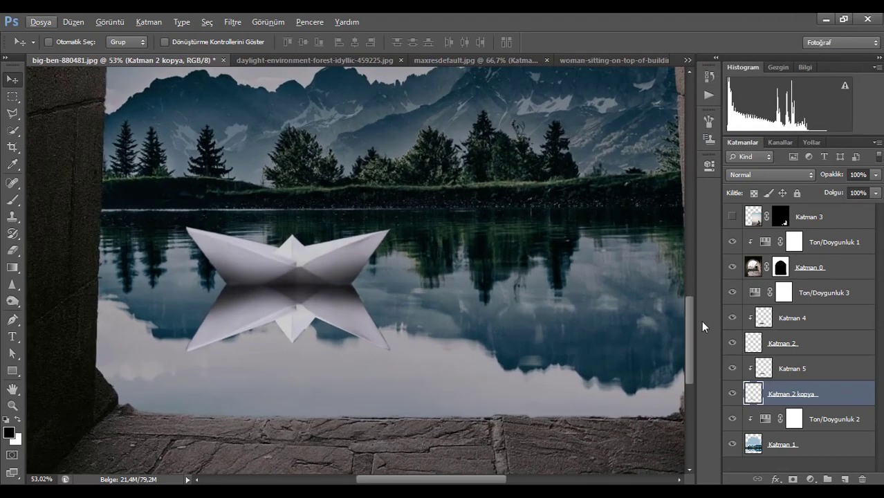
pyautogui.click(824, 370)
pyautogui.keyDown('shift'); pyautogui.click(836, 393); pyautogui.keyUp('shift')
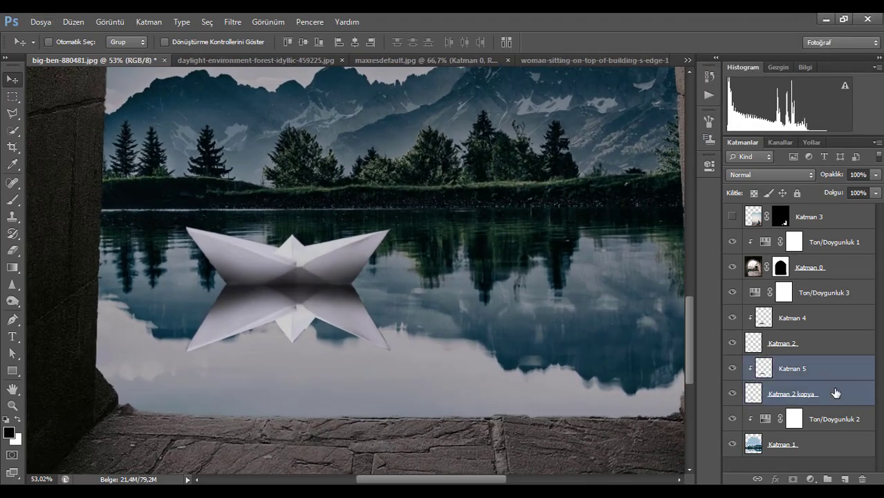
pyautogui.click(233, 22)
pyautogui.click(402, 236)
# Step: Soften the boat's reflection layer with a Gaussian Blur of 2.1 pixels
pyautogui.click(849, 394)
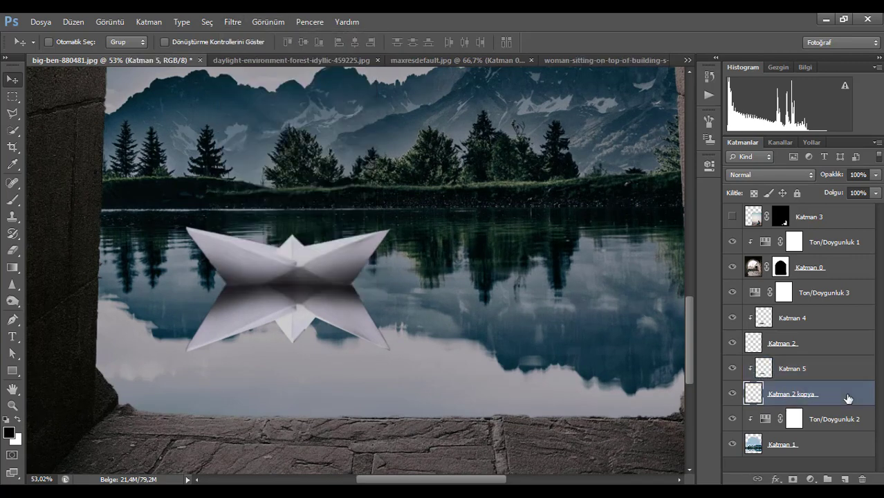
pyautogui.click(208, 23)
pyautogui.moveTo(233, 22)
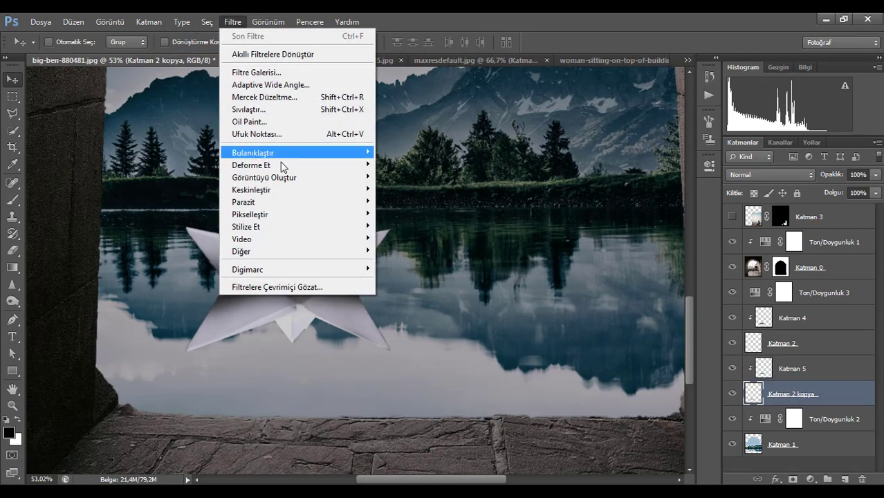
pyautogui.moveTo(283, 164)
pyautogui.click(446, 242)
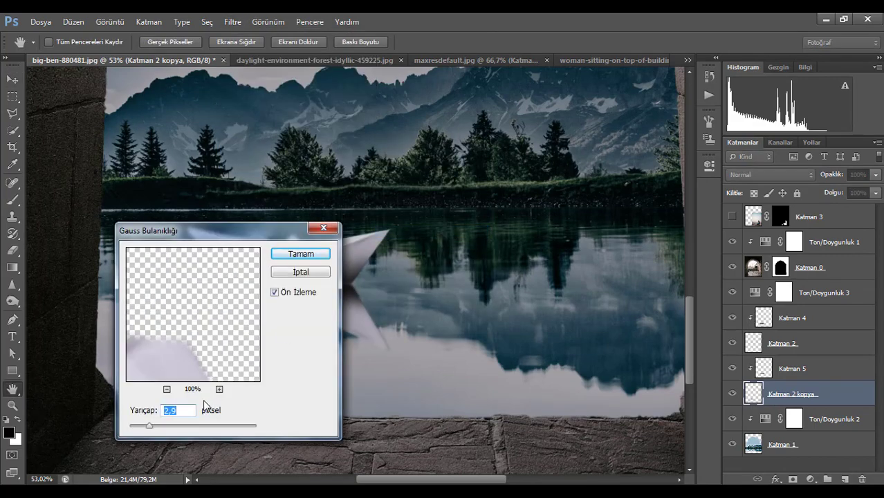
pyautogui.moveTo(229, 209); pyautogui.dragTo(549, 144)
pyautogui.moveTo(478, 337); pyautogui.dragTo(470, 339)
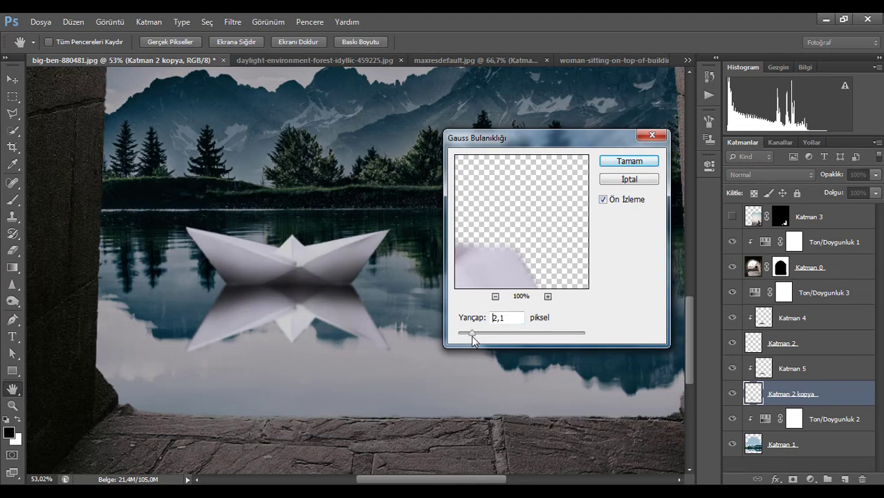
pyautogui.click(638, 164)
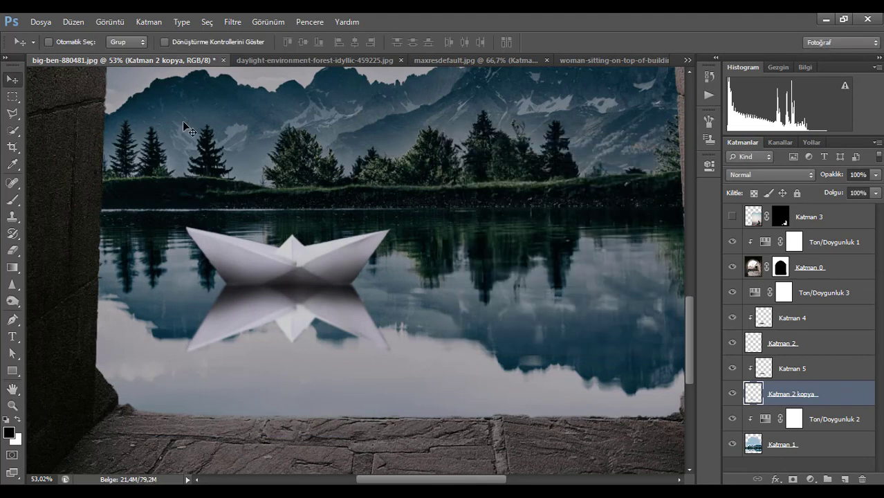
# Step: Warp the reflection's edges and folds horizontally in Liquify with a brush size of 20 and pressure of 80 to suggest ripples
pyautogui.click(233, 21)
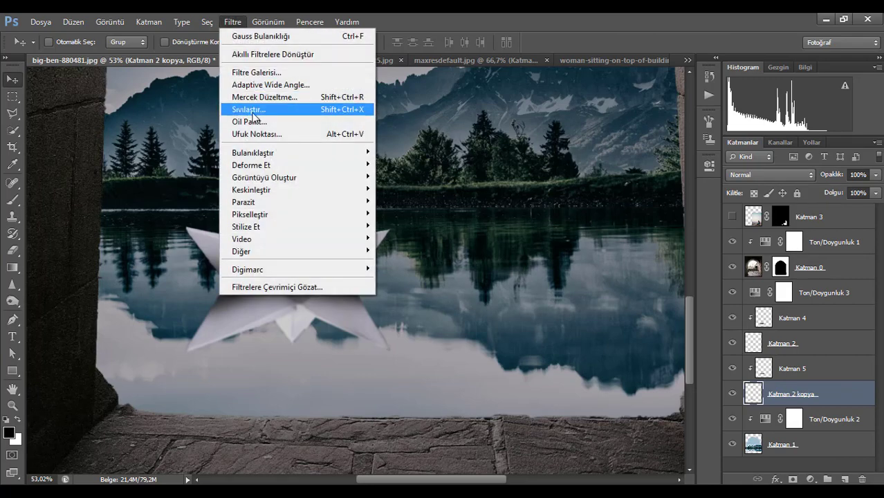
pyautogui.click(251, 109)
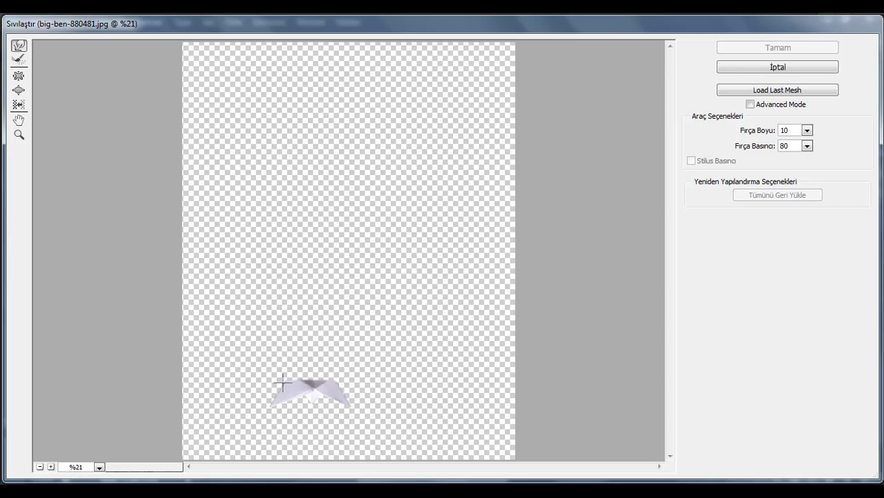
pyautogui.click(51, 468)
pyautogui.click(51, 468)
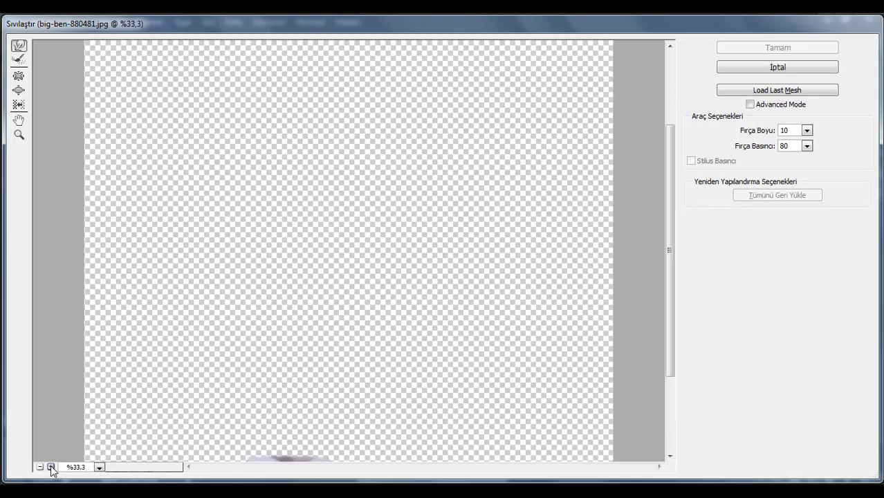
pyautogui.click(51, 468)
pyautogui.click(51, 467)
pyautogui.click(50, 468)
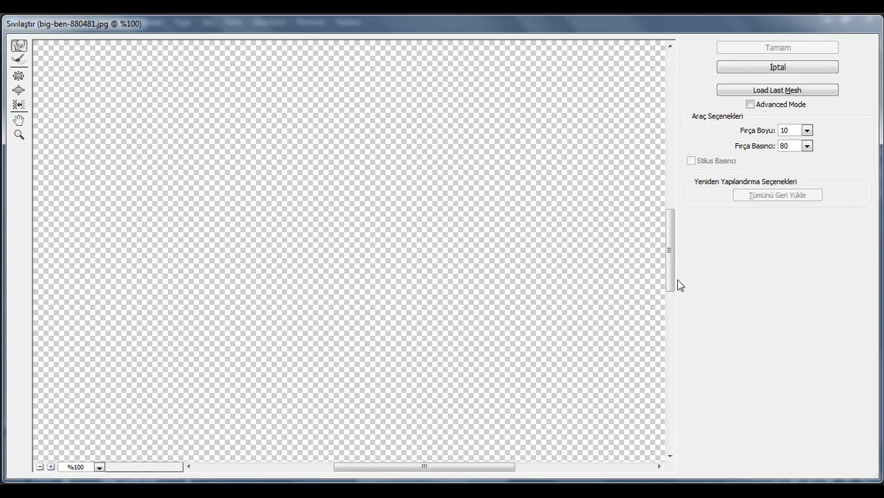
pyautogui.moveTo(676, 279)
pyautogui.mouseDown()
pyautogui.moveTo(660, 323)
pyautogui.moveTo(664, 414)
pyautogui.mouseUp()
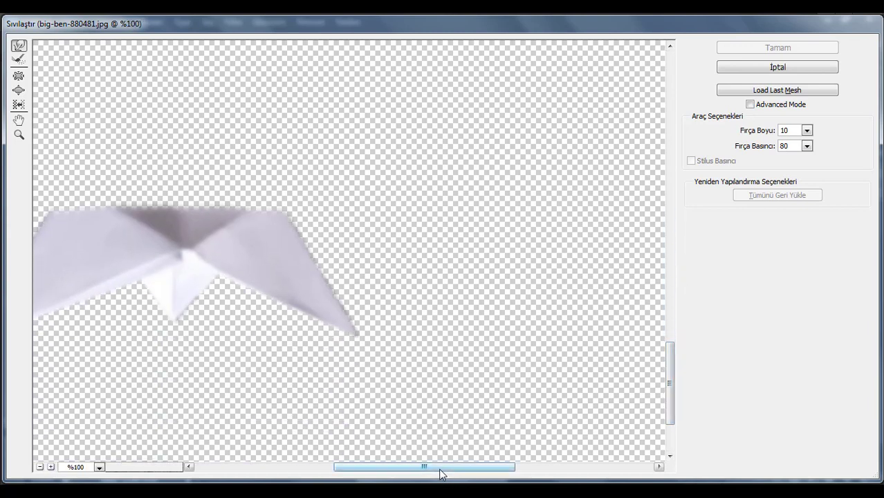
pyautogui.moveTo(440, 469); pyautogui.dragTo(372, 468)
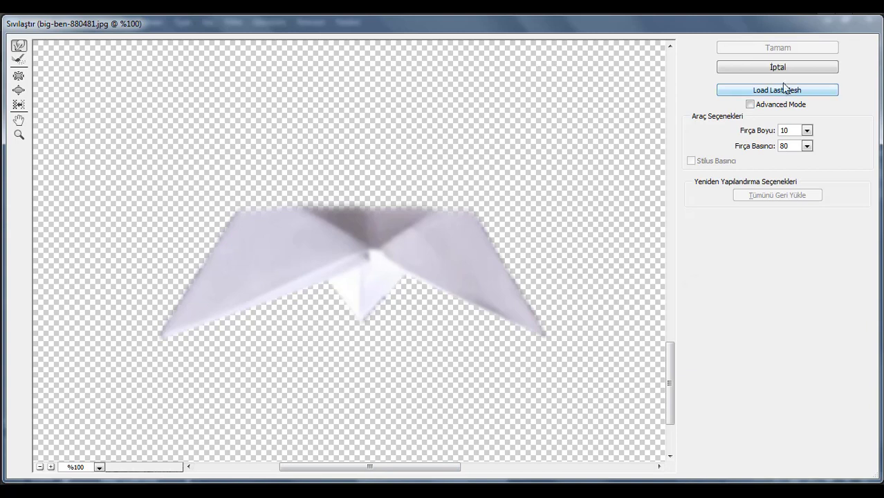
pyautogui.moveTo(541, 241); pyautogui.dragTo(506, 255)
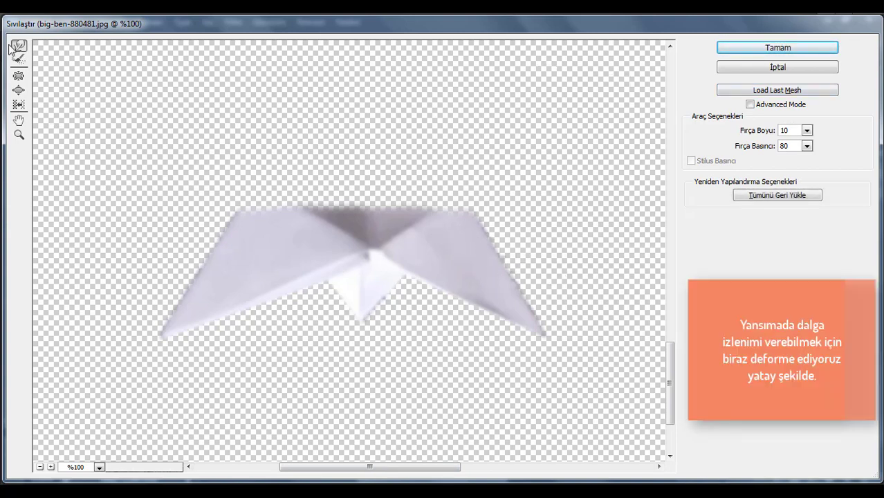
pyautogui.click(807, 131)
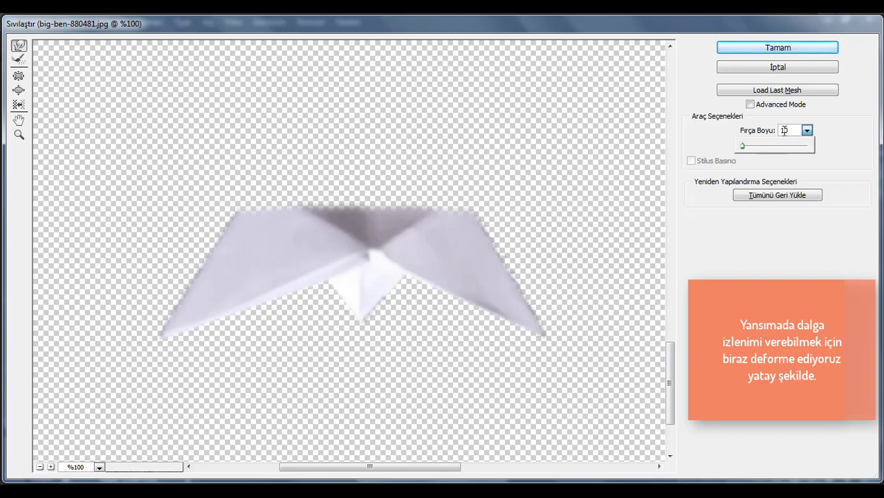
pyautogui.moveTo(793, 130); pyautogui.dragTo(764, 119)
pyautogui.write('20')
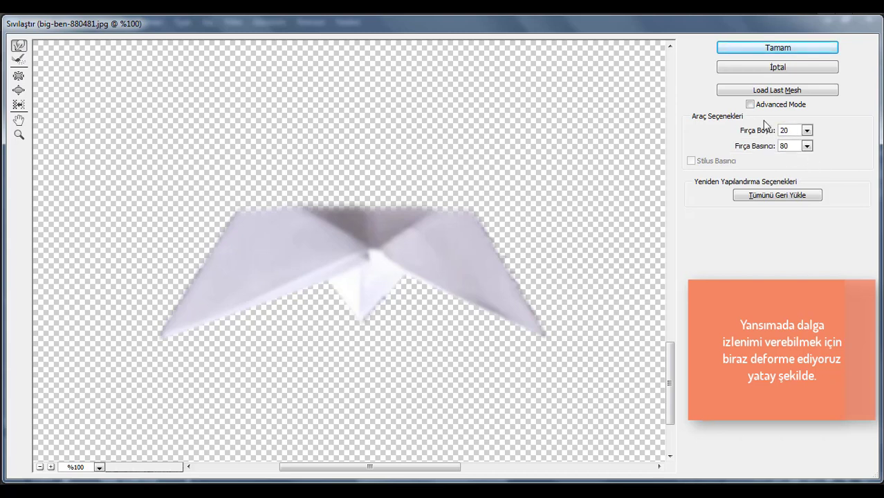
pyautogui.moveTo(430, 229)
pyautogui.mouseDown()
pyautogui.moveTo(486, 260)
pyautogui.moveTo(466, 278)
pyautogui.moveTo(523, 282)
pyautogui.moveTo(485, 291)
pyautogui.moveTo(505, 298)
pyautogui.moveTo(396, 301)
pyautogui.moveTo(468, 284)
pyautogui.moveTo(282, 257)
pyautogui.moveTo(418, 242)
pyautogui.moveTo(261, 231)
pyautogui.moveTo(450, 230)
pyautogui.moveTo(353, 218)
pyautogui.moveTo(298, 232)
pyautogui.mouseUp()
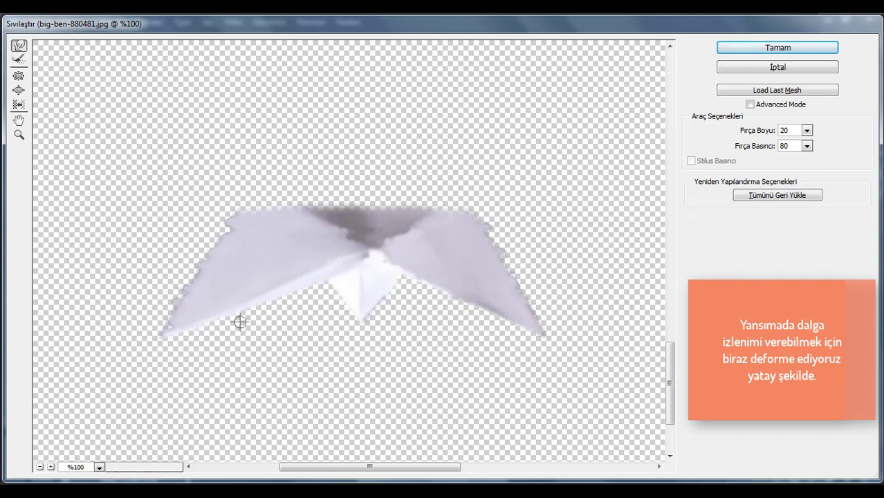
pyautogui.moveTo(298, 265)
pyautogui.mouseDown()
pyautogui.moveTo(255, 241)
pyautogui.moveTo(332, 278)
pyautogui.moveTo(300, 310)
pyautogui.moveTo(347, 315)
pyautogui.mouseUp()
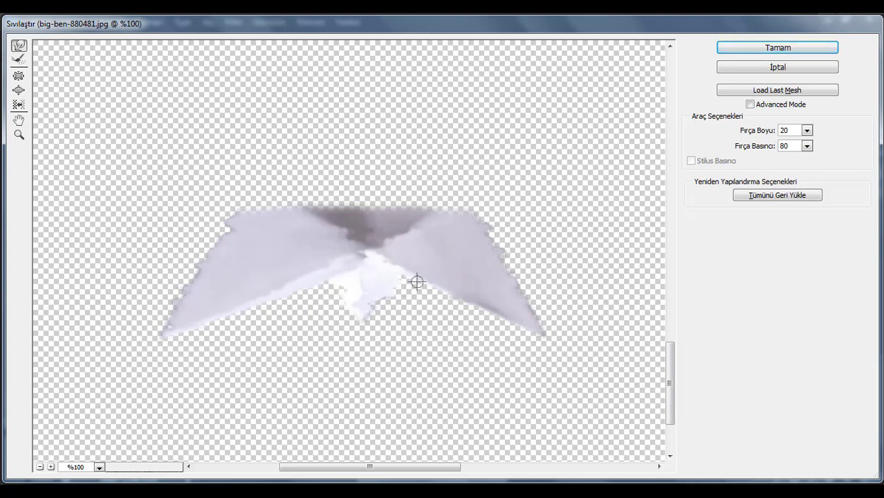
pyautogui.moveTo(458, 289)
pyautogui.mouseDown()
pyautogui.moveTo(483, 302)
pyautogui.moveTo(431, 313)
pyautogui.moveTo(519, 319)
pyautogui.moveTo(457, 324)
pyautogui.moveTo(522, 328)
pyautogui.moveTo(540, 291)
pyautogui.moveTo(380, 276)
pyautogui.moveTo(487, 269)
pyautogui.mouseUp()
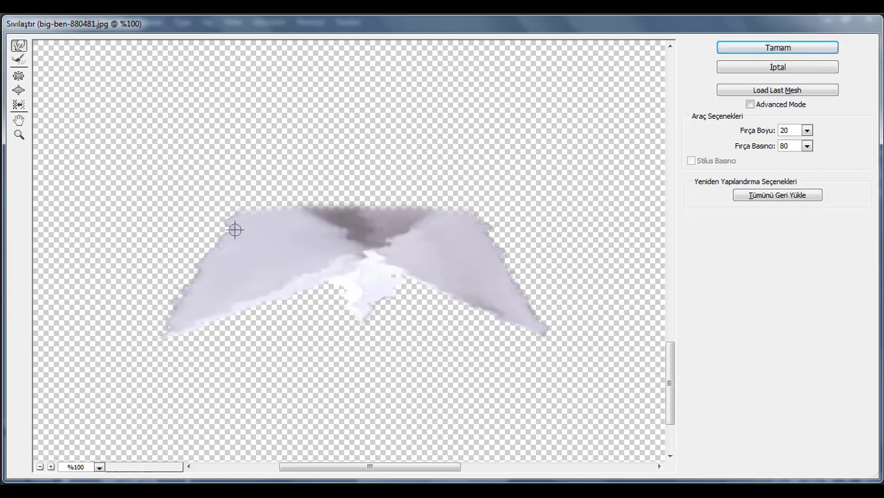
pyautogui.click(797, 50)
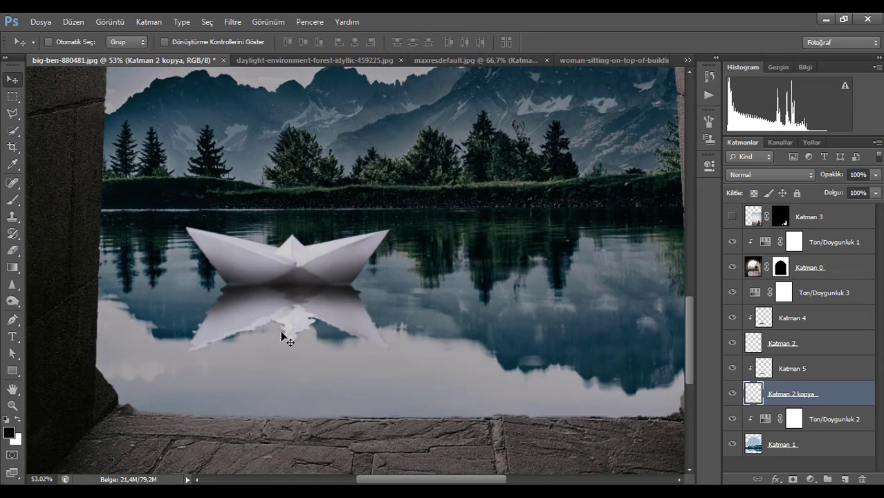
# Step: Add a Hue/Saturation adjustment clipped to the reflection layer and set its lightness to -17
pyautogui.scroll(-3, 291, 336)
pyautogui.scroll(5, 292, 338)
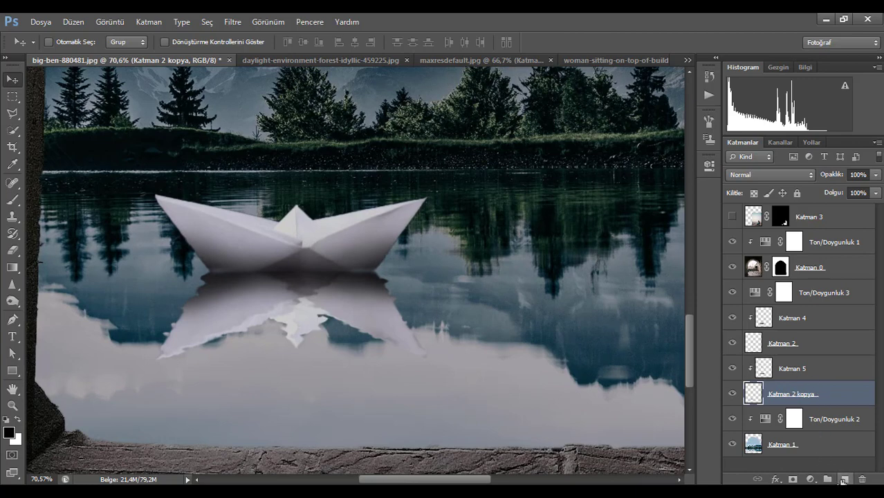
pyautogui.click(811, 479)
pyautogui.click(814, 322)
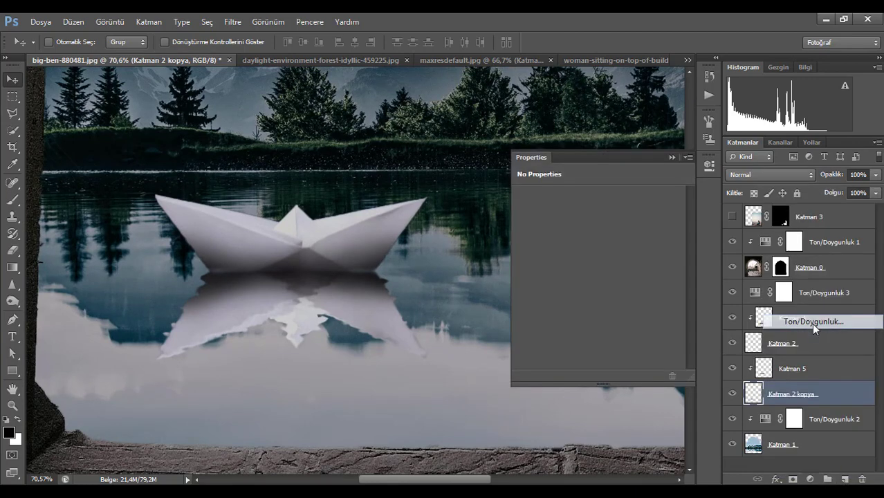
pyautogui.moveTo(598, 301); pyautogui.dragTo(584, 303)
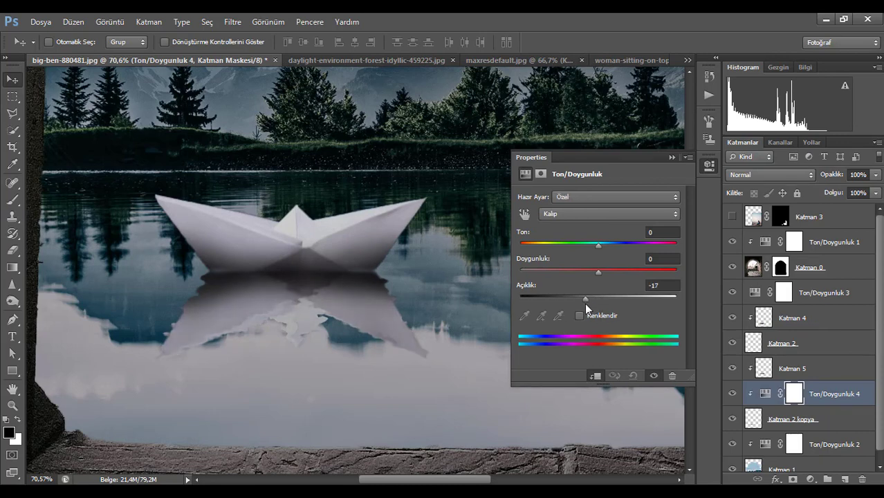
pyautogui.click(671, 158)
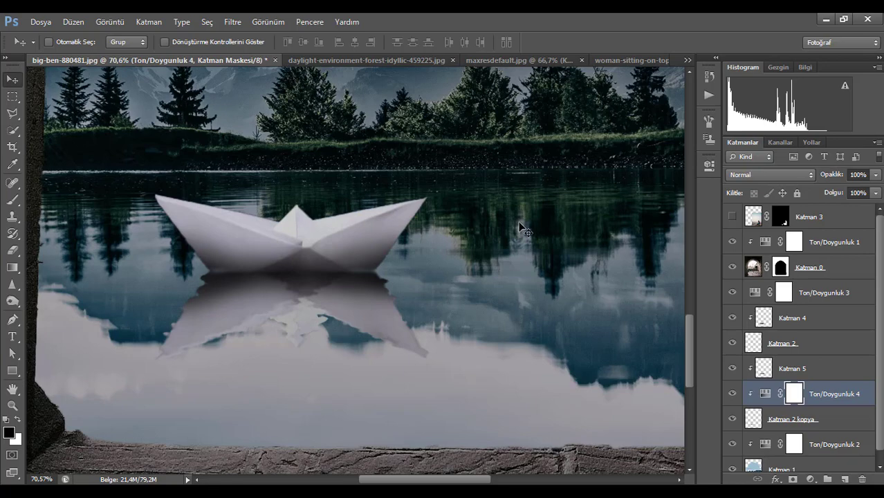
# Step: Show the hidden layer of the seated woman again
pyautogui.scroll(-6, 524, 230)
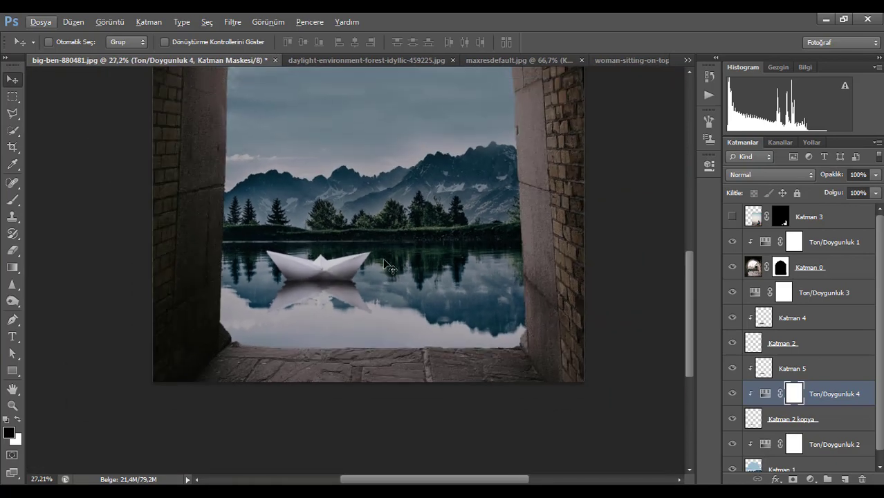
pyautogui.scroll(3, 389, 276)
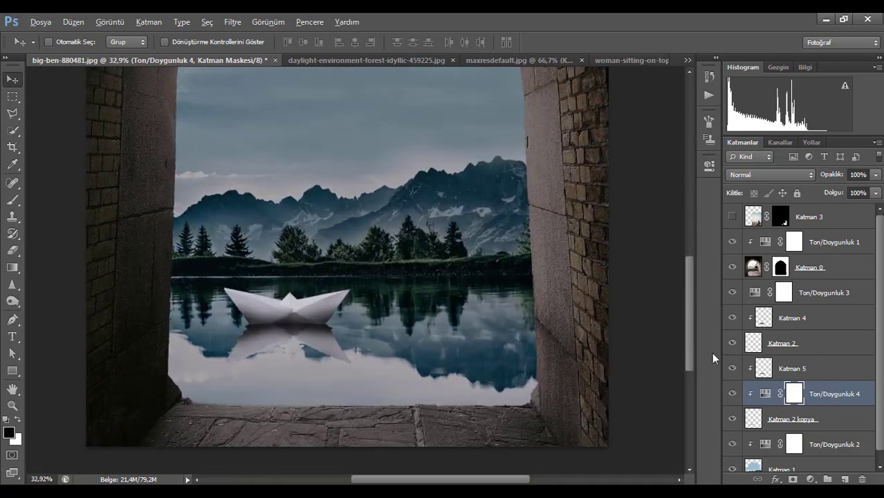
pyautogui.click(732, 216)
pyautogui.scroll(2, 519, 336)
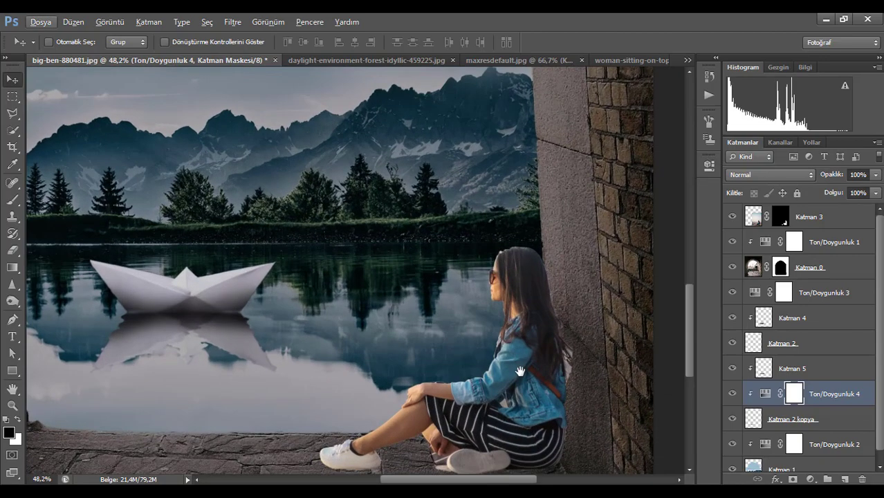
# Step: Paint black on the seated woman's layer mask to hide the leftover background fringe behind her hair and back
pyautogui.moveTo(520, 365); pyautogui.dragTo(454, 279)
pyautogui.scroll(2, 514, 285)
pyautogui.click(783, 218)
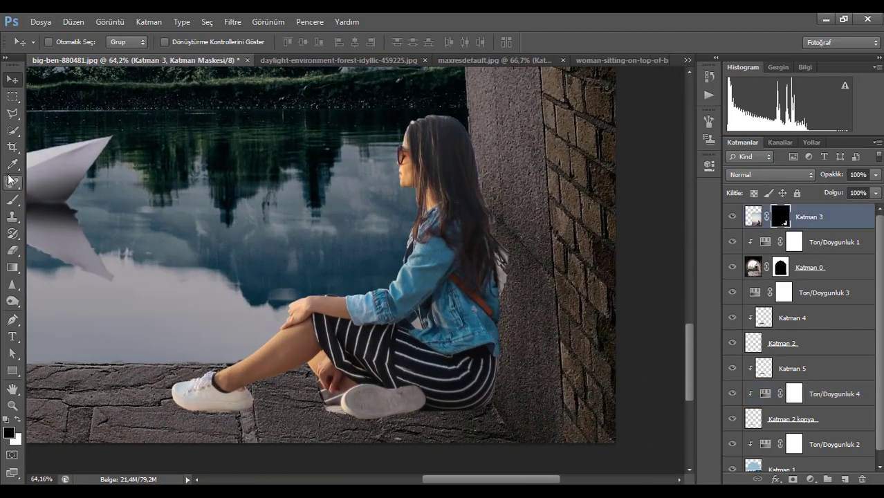
pyautogui.press('b')
pyautogui.moveTo(522, 259)
pyautogui.mouseDown()
pyautogui.moveTo(528, 288)
pyautogui.moveTo(530, 254)
pyautogui.moveTo(528, 303)
pyautogui.moveTo(528, 252)
pyautogui.moveTo(531, 293)
pyautogui.moveTo(534, 274)
pyautogui.moveTo(528, 328)
pyautogui.moveTo(527, 278)
pyautogui.mouseUp()
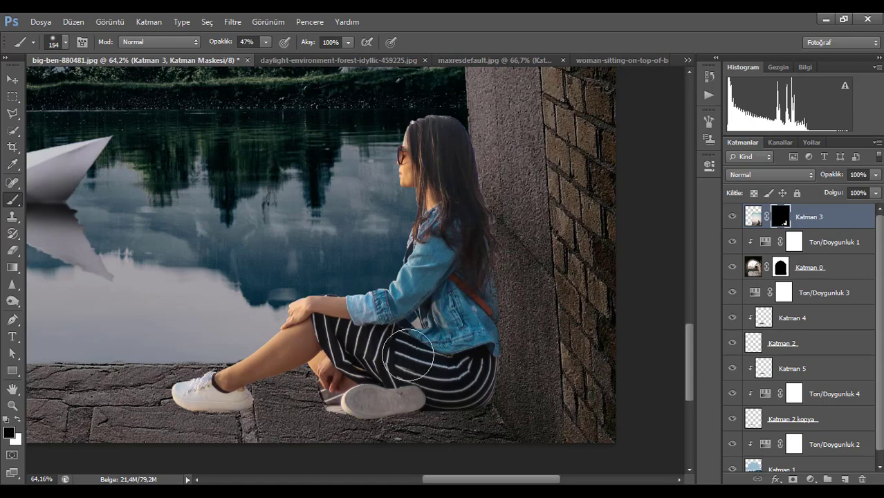
pyautogui.click(13, 79)
# Step: Add a Hue/Saturation adjustment clipped to the seated woman's layer and set its lightness to -43
pyautogui.scroll(-4, 453, 363)
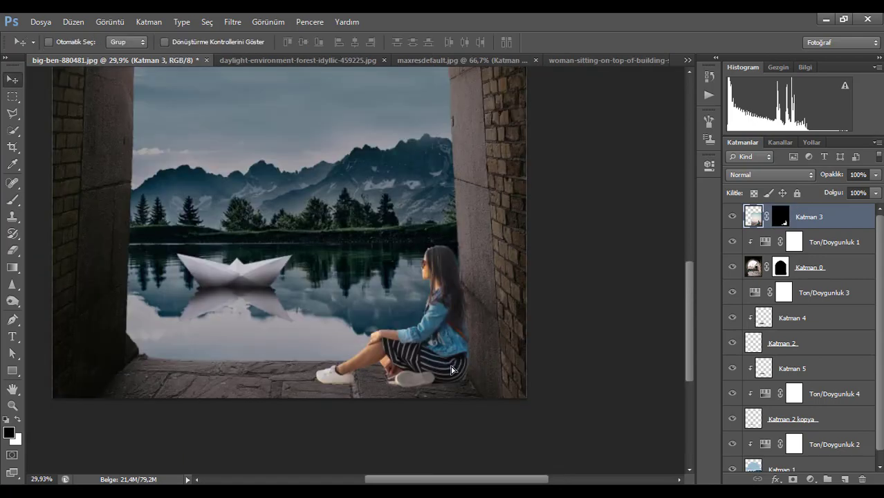
pyautogui.scroll(5, 463, 354)
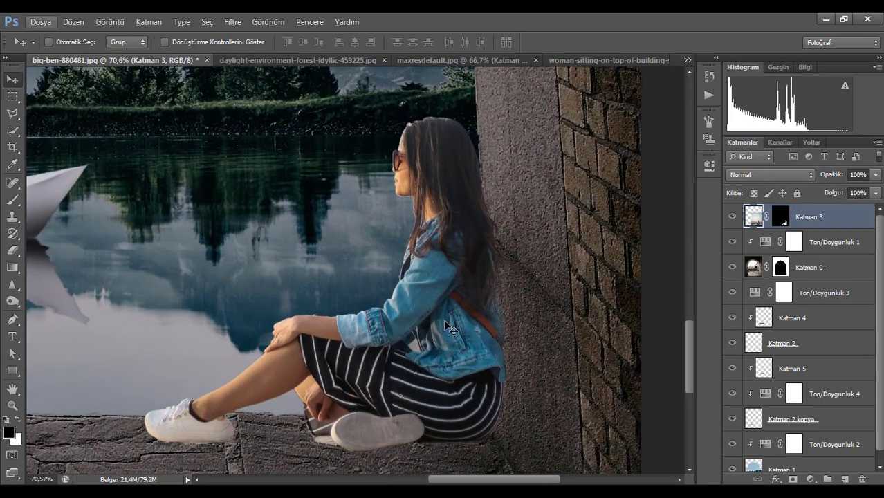
pyautogui.scroll(2, 448, 295)
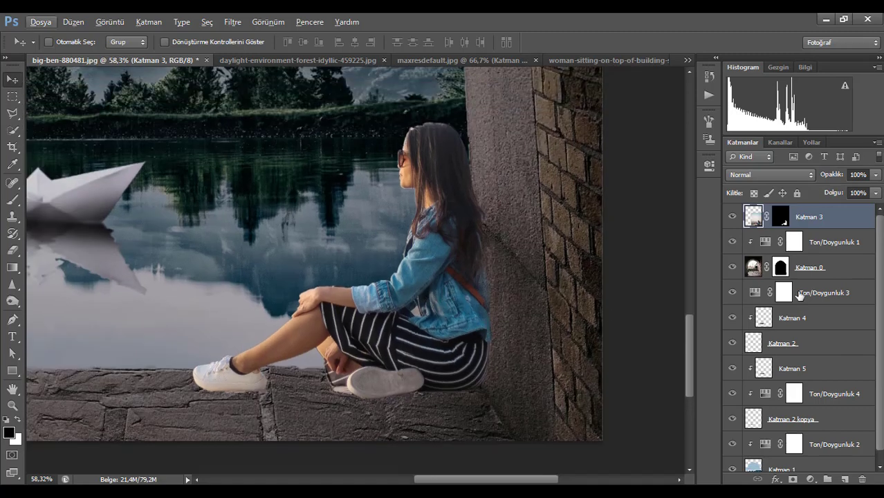
pyautogui.click(811, 479)
pyautogui.click(822, 320)
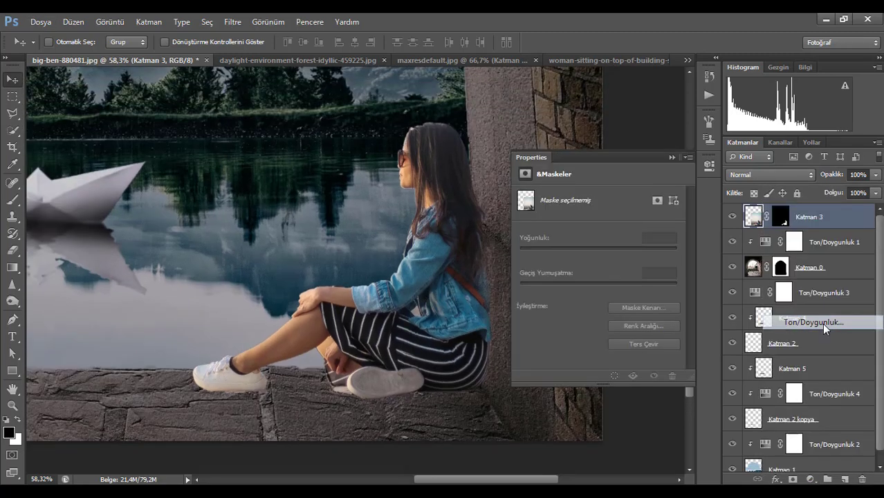
pyautogui.click(594, 377)
pyautogui.moveTo(598, 298); pyautogui.dragTo(565, 304)
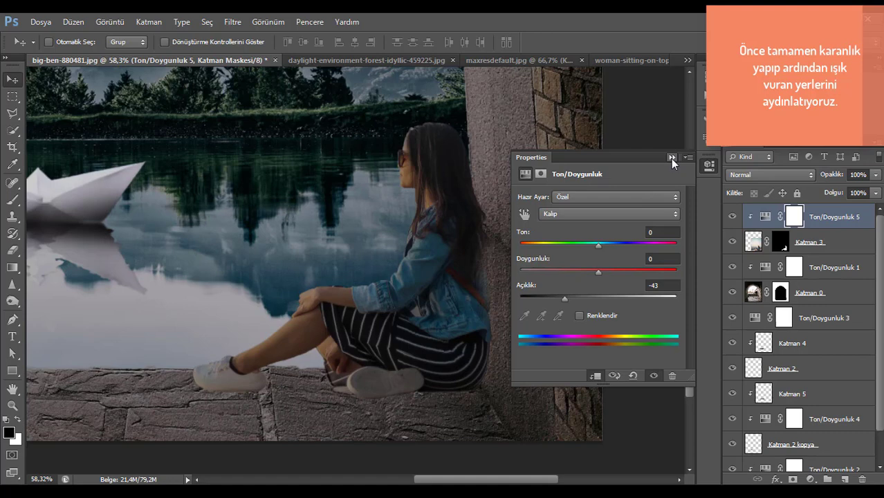
pyautogui.click(670, 159)
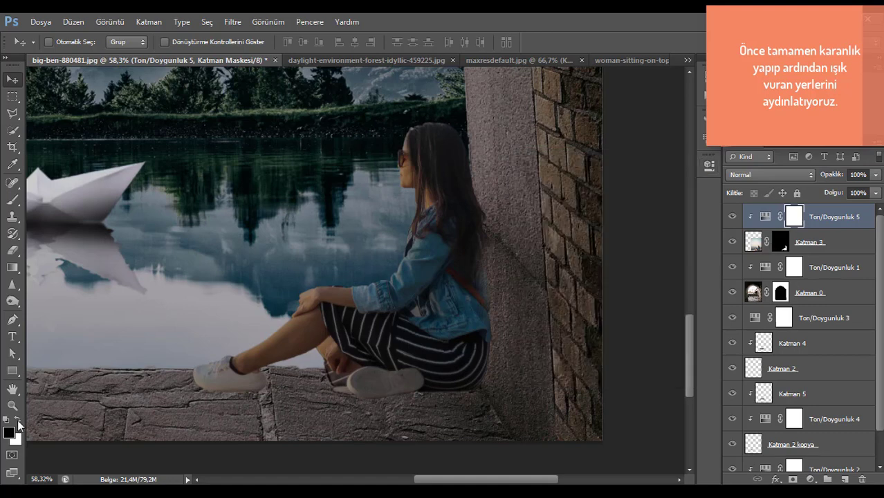
# Step: Paint black at 47% opacity with a 305 px brush on the adjustment's mask to relight the woman's lake-facing side
pyautogui.click(13, 200)
pyautogui.moveTo(176, 323)
pyautogui.mouseDown()
pyautogui.moveTo(222, 314)
pyautogui.moveTo(256, 279)
pyautogui.moveTo(284, 282)
pyautogui.mouseUp()
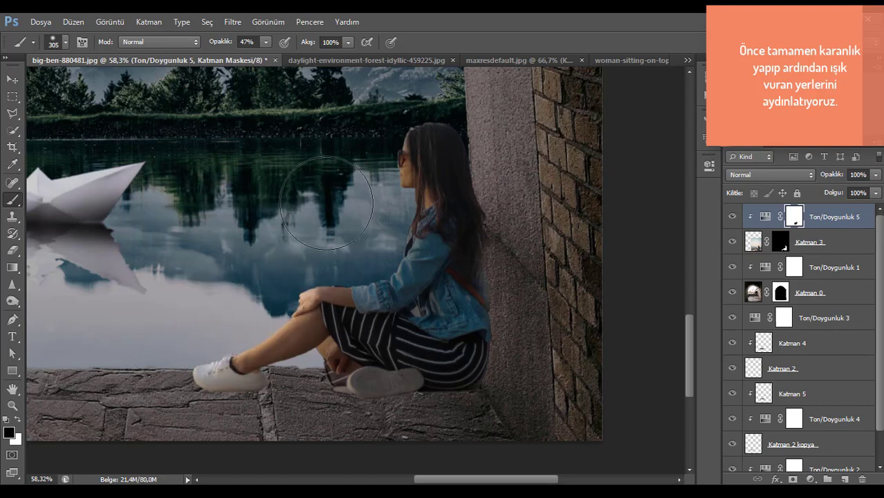
pyautogui.moveTo(366, 237)
pyautogui.mouseDown()
pyautogui.moveTo(342, 218)
pyautogui.moveTo(380, 215)
pyautogui.moveTo(385, 170)
pyautogui.moveTo(361, 153)
pyautogui.mouseUp()
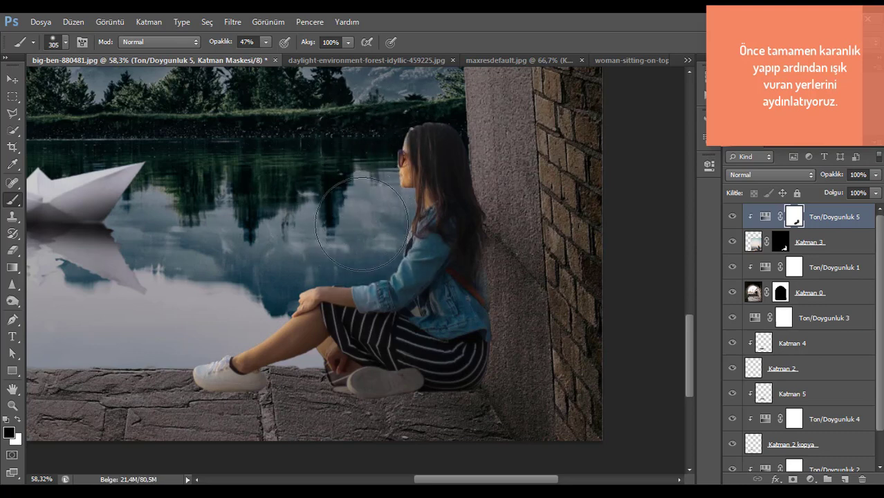
# Step: Refine the relit areas on the adjustment's mask around her legs, lower hand and skirt edge with a 26 px brush
pyautogui.scroll(10, 301, 361)
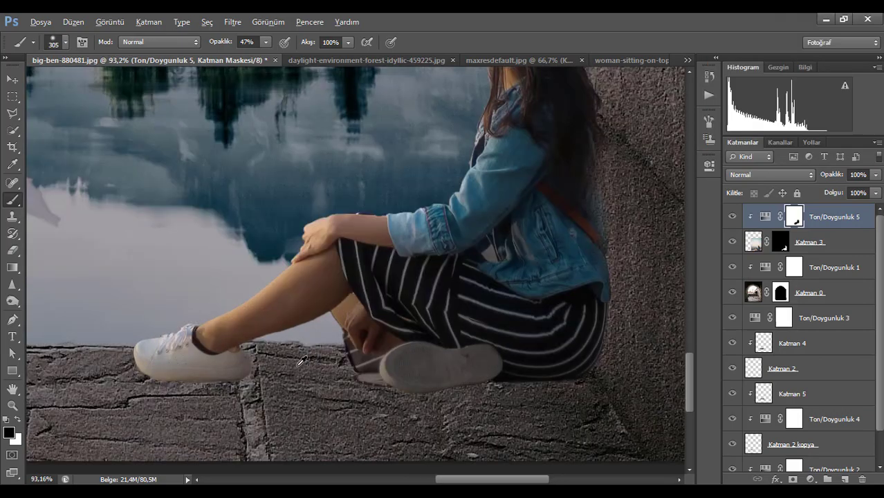
pyautogui.moveTo(362, 342); pyautogui.dragTo(142, 339)
pyautogui.moveTo(347, 314); pyautogui.dragTo(146, 323)
pyautogui.moveTo(376, 215)
pyautogui.mouseDown()
pyautogui.moveTo(375, 185)
pyautogui.moveTo(426, 146)
pyautogui.moveTo(454, 108)
pyautogui.moveTo(462, 134)
pyautogui.moveTo(446, 167)
pyautogui.moveTo(354, 217)
pyautogui.moveTo(465, 202)
pyautogui.moveTo(493, 166)
pyautogui.moveTo(415, 261)
pyautogui.moveTo(428, 272)
pyautogui.moveTo(417, 314)
pyautogui.moveTo(431, 311)
pyautogui.moveTo(412, 298)
pyautogui.moveTo(395, 252)
pyautogui.moveTo(396, 191)
pyautogui.moveTo(416, 200)
pyautogui.moveTo(385, 303)
pyautogui.moveTo(425, 246)
pyautogui.moveTo(463, 126)
pyautogui.mouseUp()
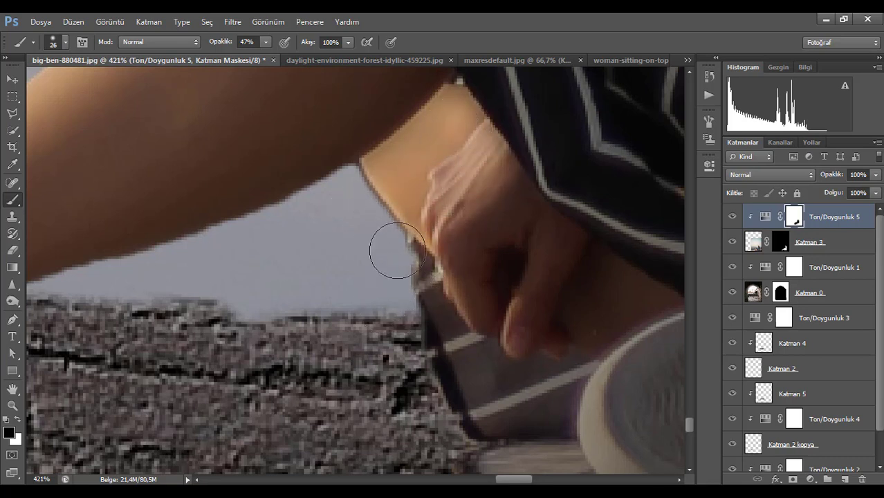
pyautogui.scroll(-3, 374, 288)
pyautogui.scroll(-4, 432, 388)
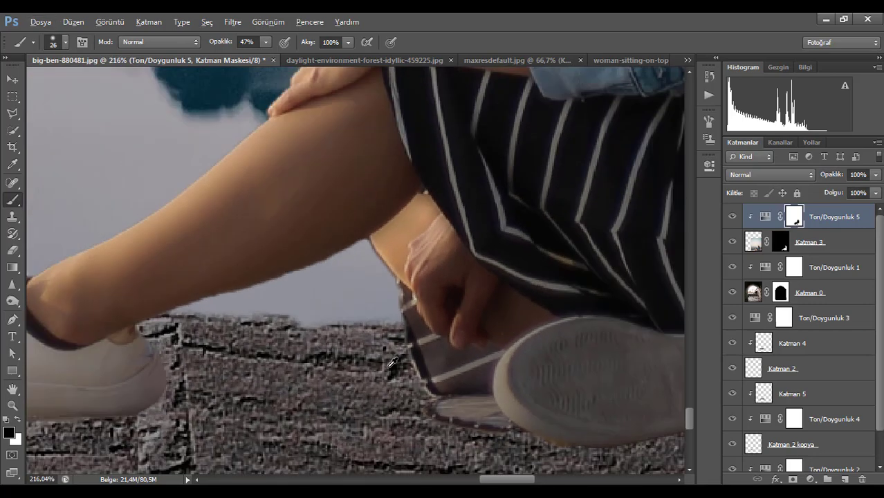
pyautogui.moveTo(425, 362)
pyautogui.mouseDown()
pyautogui.moveTo(431, 371)
pyautogui.moveTo(411, 379)
pyautogui.mouseUp()
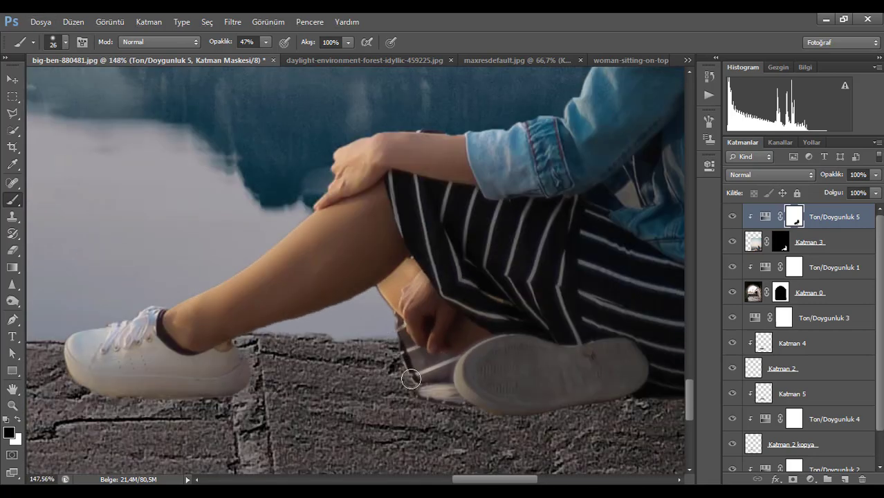
pyautogui.scroll(-5, 483, 355)
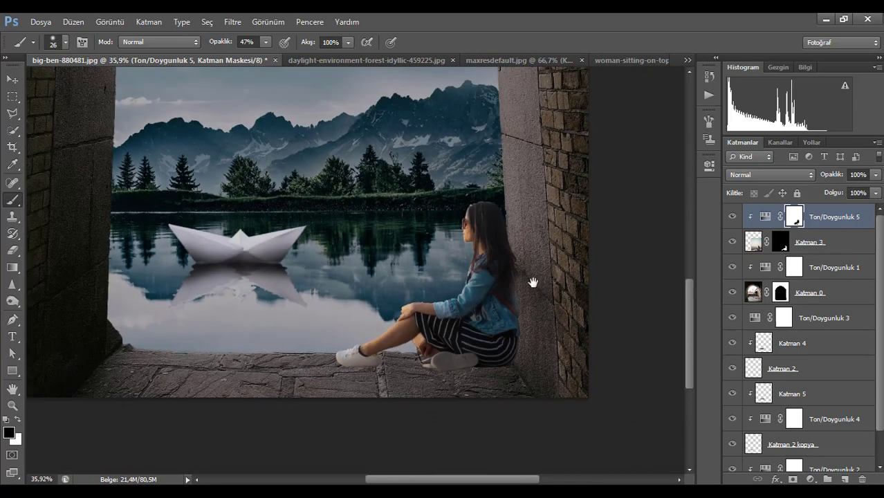
# Step: Create a new top layer and paint a soft black shadow on the wall behind the woman's back at 47% opacity
pyautogui.moveTo(532, 282); pyautogui.dragTo(474, 287)
pyautogui.scroll(2, 489, 313)
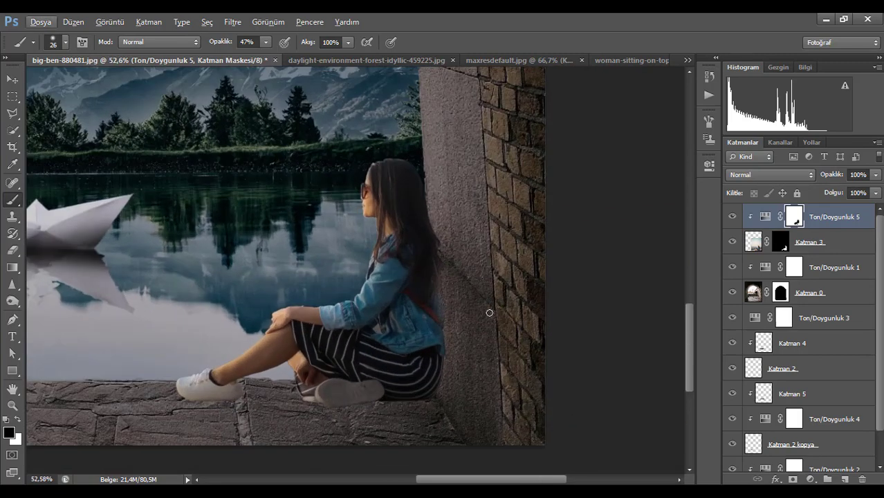
pyautogui.click(831, 239)
pyautogui.click(839, 223)
pyautogui.click(842, 480)
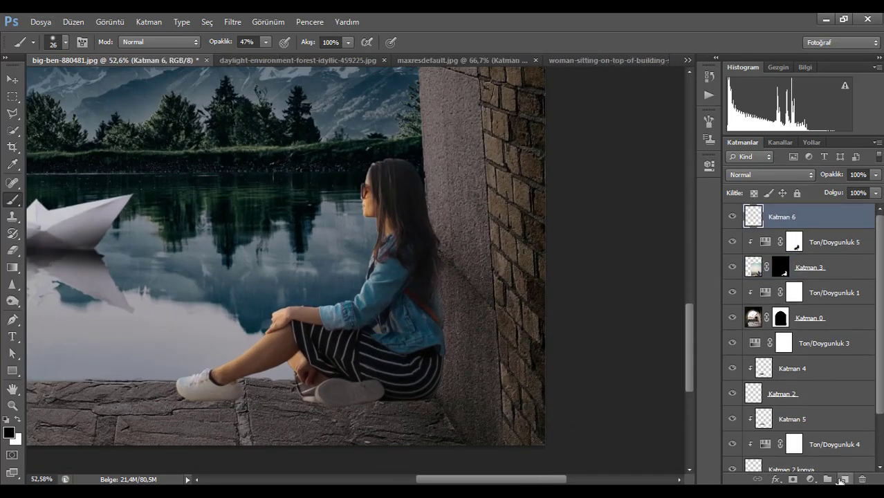
pyautogui.moveTo(167, 212); pyautogui.dragTo(198, 220)
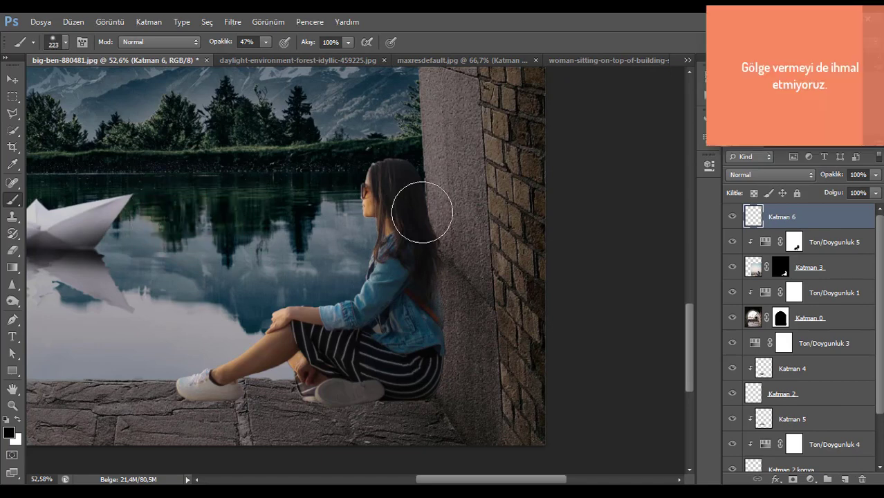
pyautogui.moveTo(447, 200)
pyautogui.mouseDown()
pyautogui.moveTo(449, 248)
pyautogui.moveTo(448, 209)
pyautogui.mouseUp()
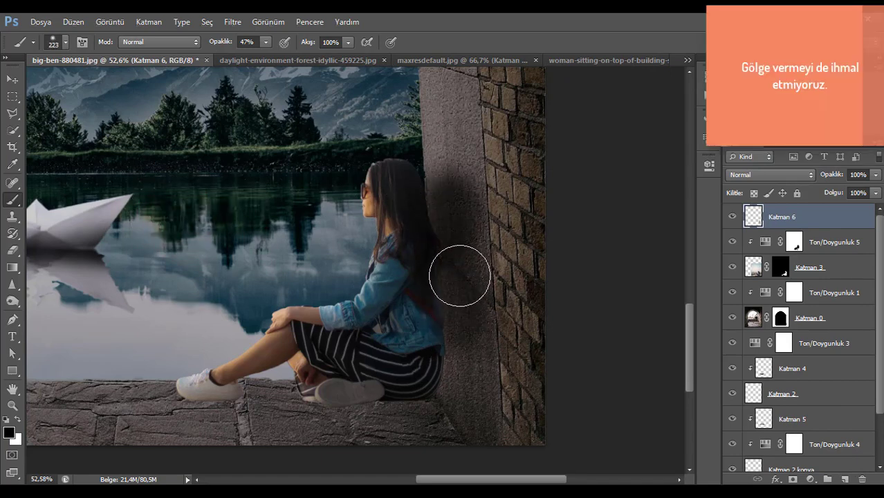
pyautogui.moveTo(453, 306)
pyautogui.mouseDown()
pyautogui.moveTo(449, 394)
pyautogui.moveTo(453, 381)
pyautogui.moveTo(417, 385)
pyautogui.moveTo(444, 388)
pyautogui.moveTo(453, 297)
pyautogui.moveTo(452, 397)
pyautogui.moveTo(373, 393)
pyautogui.moveTo(434, 379)
pyautogui.mouseUp()
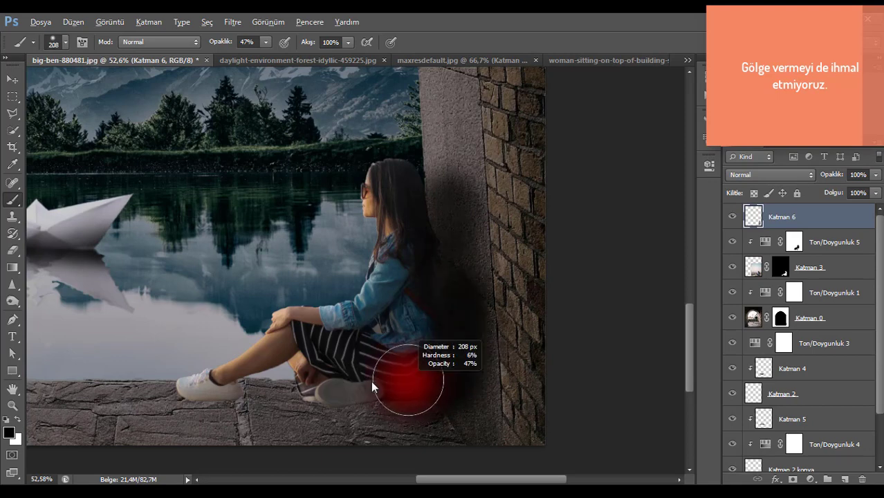
# Step: Reduce the brush size to 70 px and place the shadow layer directly beneath the seated woman's layer
pyautogui.rightClick(404, 385)
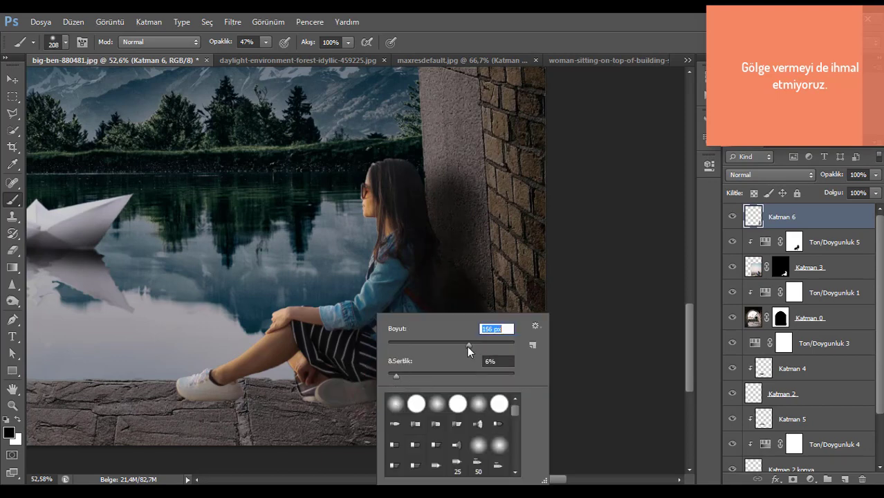
pyautogui.click(585, 284)
pyautogui.moveTo(239, 399); pyautogui.dragTo(287, 377)
pyautogui.scroll(9, 217, 405)
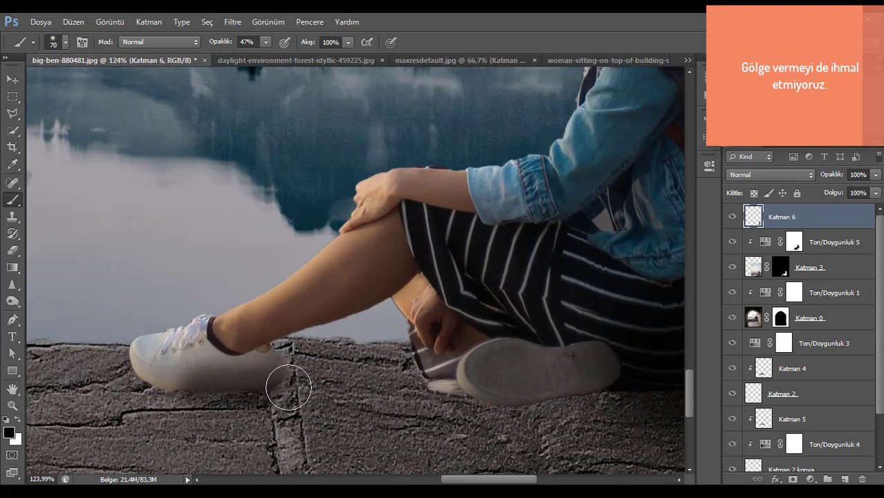
pyautogui.moveTo(811, 219); pyautogui.dragTo(819, 282)
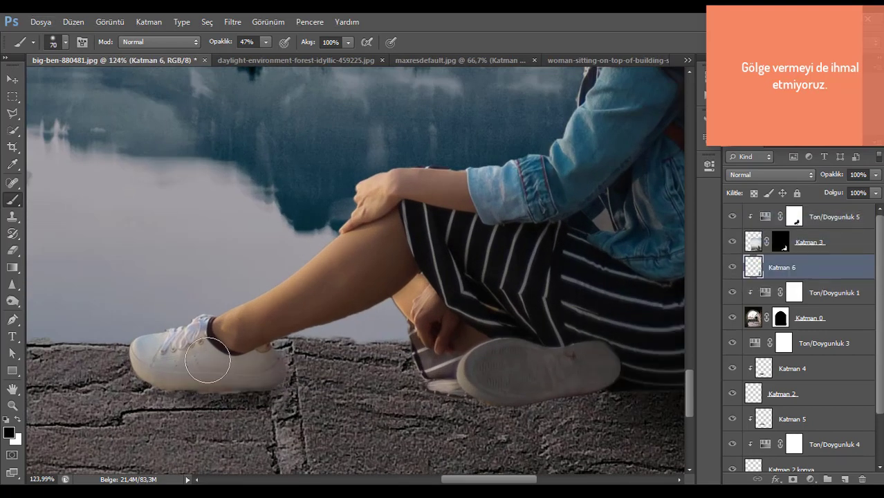
# Step: Paint contact shadows on the stone ledge under the woman's shoes, legs and skirt
pyautogui.moveTo(220, 396)
pyautogui.mouseDown()
pyautogui.moveTo(303, 390)
pyautogui.moveTo(166, 377)
pyautogui.moveTo(346, 391)
pyautogui.mouseUp()
pyautogui.moveTo(455, 401)
pyautogui.mouseDown()
pyautogui.moveTo(484, 376)
pyautogui.moveTo(430, 405)
pyautogui.moveTo(548, 398)
pyautogui.mouseUp()
pyautogui.moveTo(523, 354); pyautogui.dragTo(197, 360)
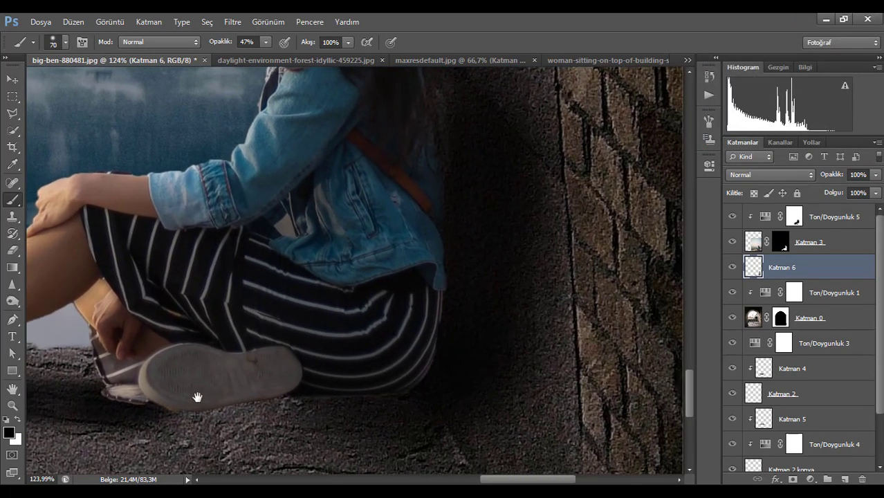
pyautogui.moveTo(161, 407)
pyautogui.mouseDown()
pyautogui.moveTo(279, 403)
pyautogui.moveTo(135, 403)
pyautogui.moveTo(331, 409)
pyautogui.moveTo(257, 385)
pyautogui.mouseUp()
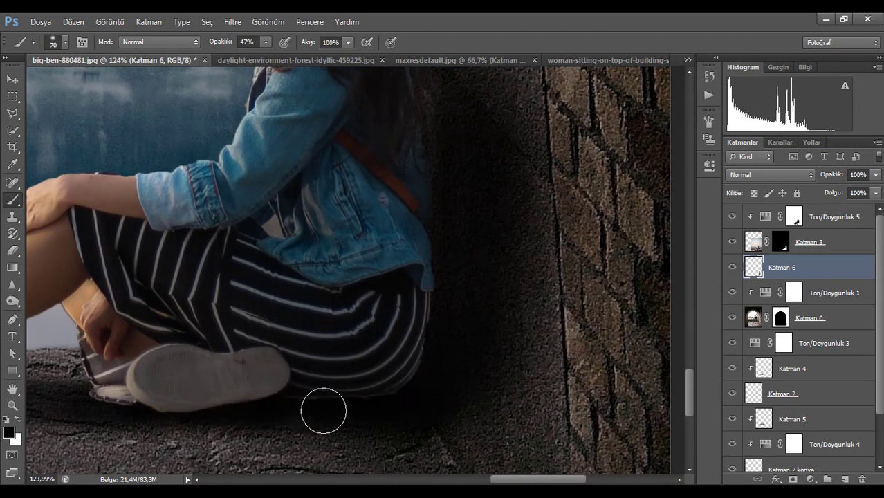
pyautogui.scroll(-3, 166, 374)
pyautogui.scroll(-2, 213, 354)
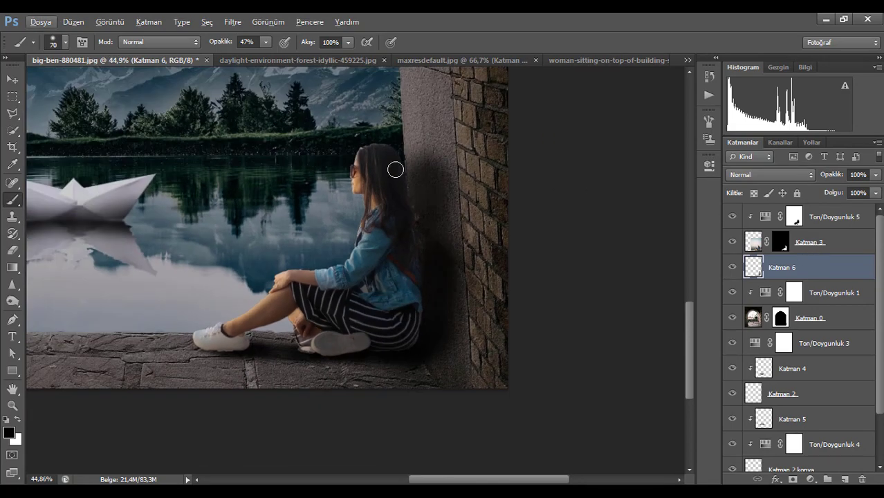
# Step: Deepen the wall shadow behind the woman with larger soft brushes and lower the shadow layer's fill to 85%
pyautogui.keyDown('alt'); pyautogui.rightClick(433, 200); pyautogui.keyUp('alt')
pyautogui.moveTo(434, 194)
pyautogui.mouseDown()
pyautogui.moveTo(428, 255)
pyautogui.moveTo(441, 193)
pyautogui.moveTo(438, 289)
pyautogui.moveTo(427, 170)
pyautogui.moveTo(427, 204)
pyautogui.mouseUp()
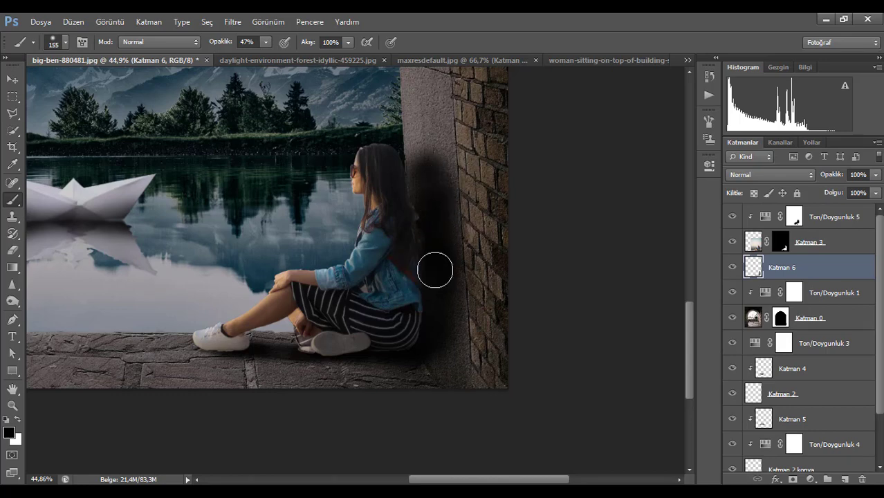
pyautogui.keyDown('alt'); pyautogui.rightClick(417, 260); pyautogui.keyUp('alt')
pyautogui.click(426, 218)
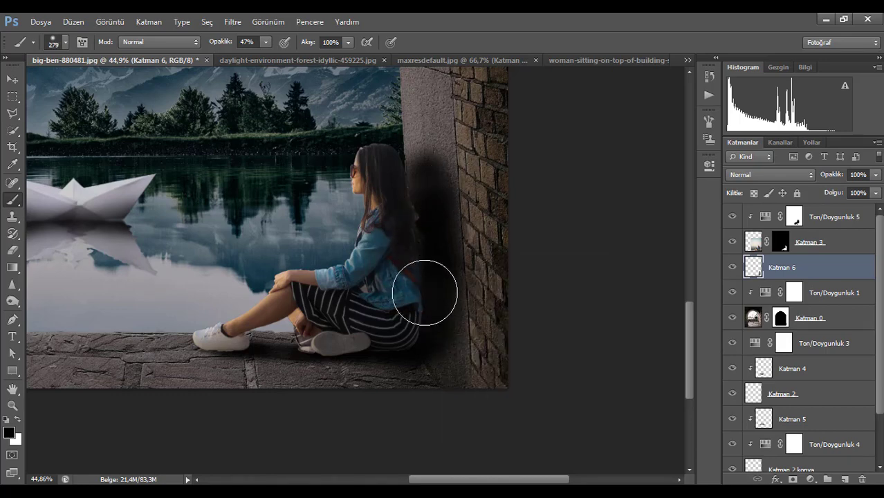
pyautogui.click(876, 193)
pyautogui.moveTo(876, 207); pyautogui.dragTo(869, 215)
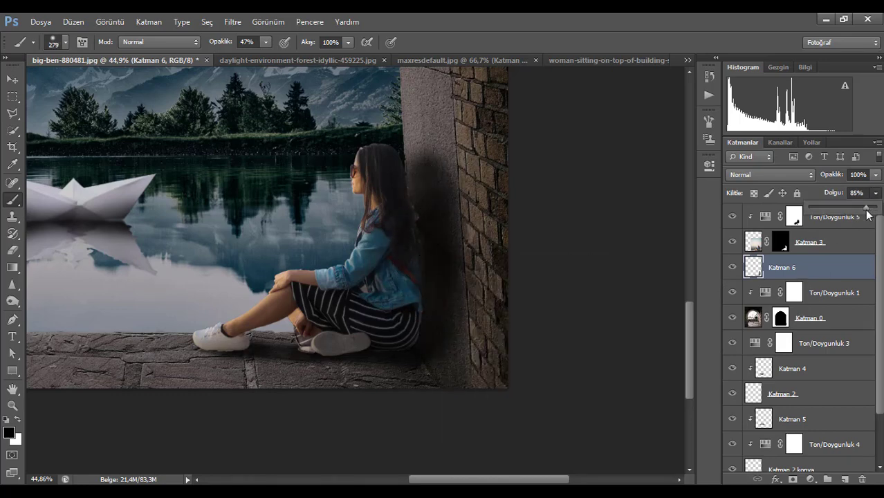
pyautogui.click(638, 21)
# Step: Add a layer clipped to the woman, shade her back and skirt with a 279 px black brush, and set the layer's opacity to 82%
pyautogui.click(849, 246)
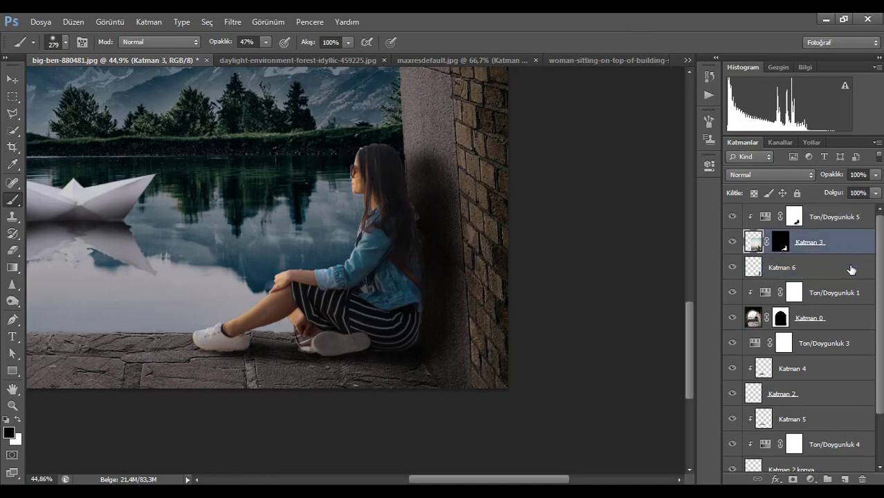
pyautogui.click(847, 480)
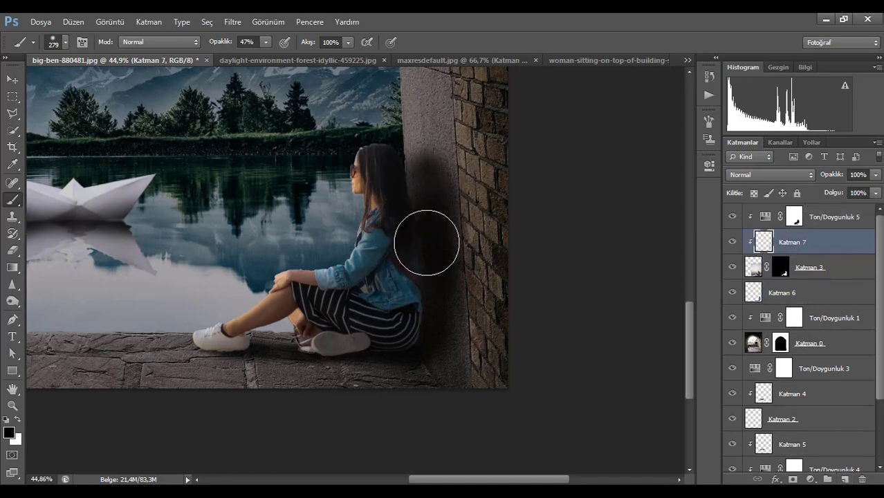
pyautogui.moveTo(415, 347)
pyautogui.mouseDown()
pyautogui.moveTo(376, 378)
pyautogui.moveTo(411, 351)
pyautogui.moveTo(303, 406)
pyautogui.mouseUp()
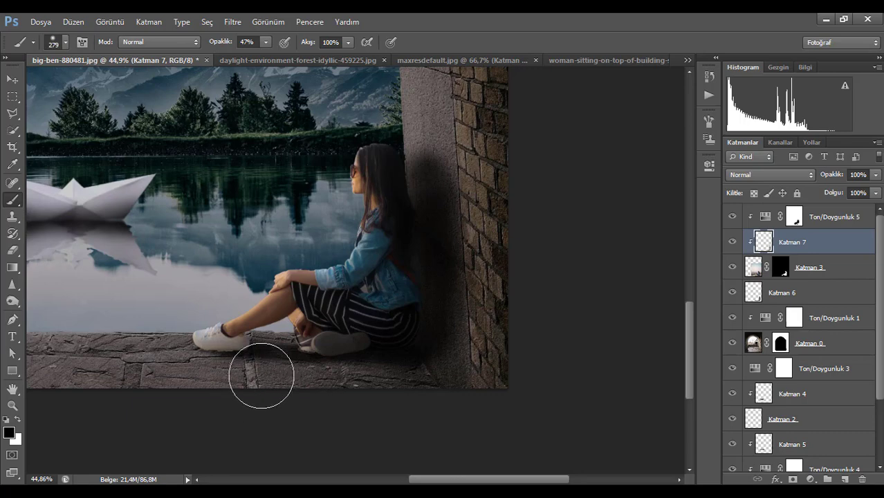
pyautogui.moveTo(442, 330)
pyautogui.mouseDown()
pyautogui.moveTo(430, 245)
pyautogui.moveTo(425, 398)
pyautogui.mouseUp()
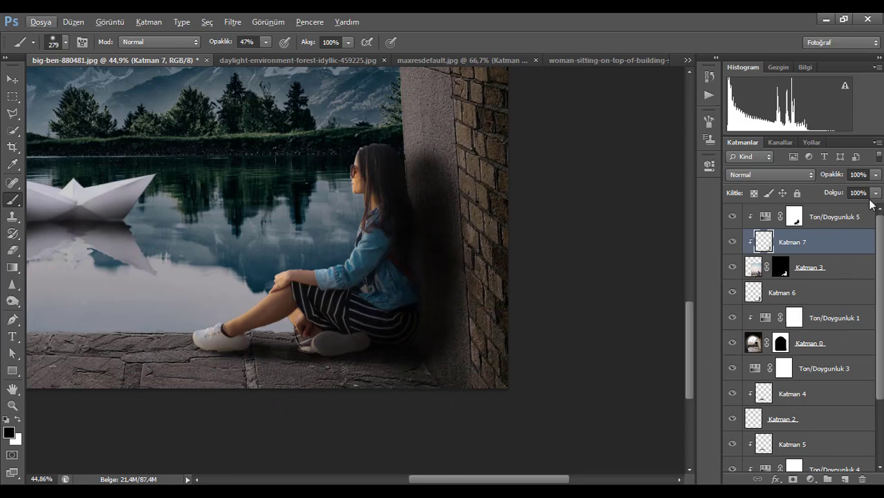
pyautogui.click(875, 175)
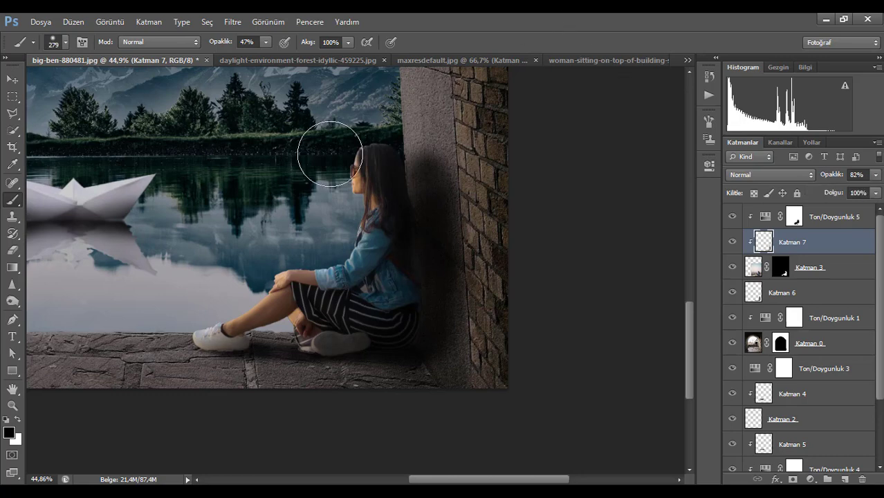
# Step: Select the woman's layer with its two clipped layers, shift her slightly, then try a larger move and undo it
pyautogui.keyDown('shift'); pyautogui.click(859, 269); pyautogui.keyUp('shift')
pyautogui.keyDown('shift'); pyautogui.click(854, 223); pyautogui.keyUp('shift')
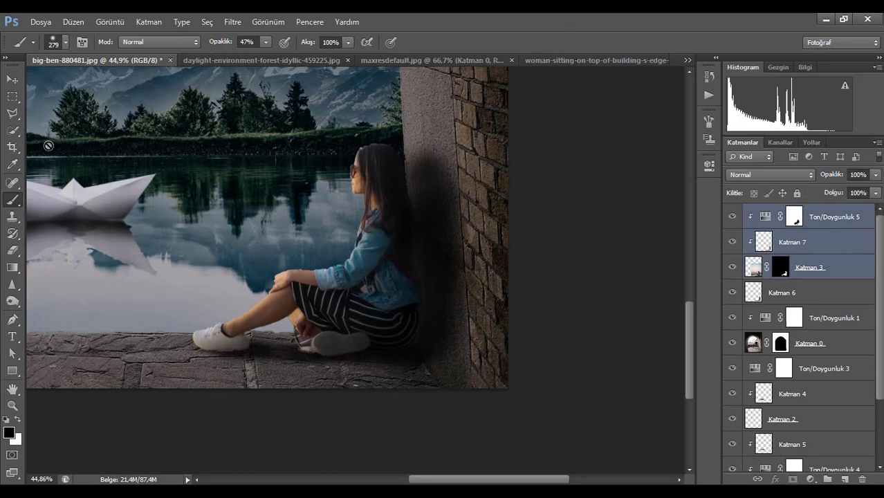
pyautogui.click(17, 81)
pyautogui.moveTo(380, 322); pyautogui.dragTo(386, 321)
pyautogui.scroll(-5, 349, 294)
pyautogui.scroll(3, 341, 318)
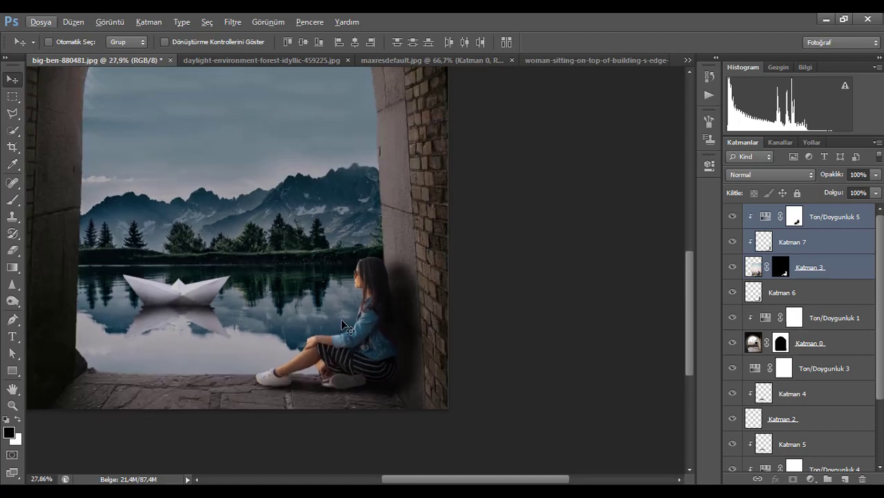
pyautogui.moveTo(380, 365); pyautogui.dragTo(392, 374)
pyautogui.hotkey('ctrl', 'z')
# Step: Add the shadow layer to the selected woman layers and nudge the woman and her shadow slightly down and left on the ledge
pyautogui.keyDown('shift'); pyautogui.click(805, 291); pyautogui.keyUp('shift')
pyautogui.scroll(7, 394, 393)
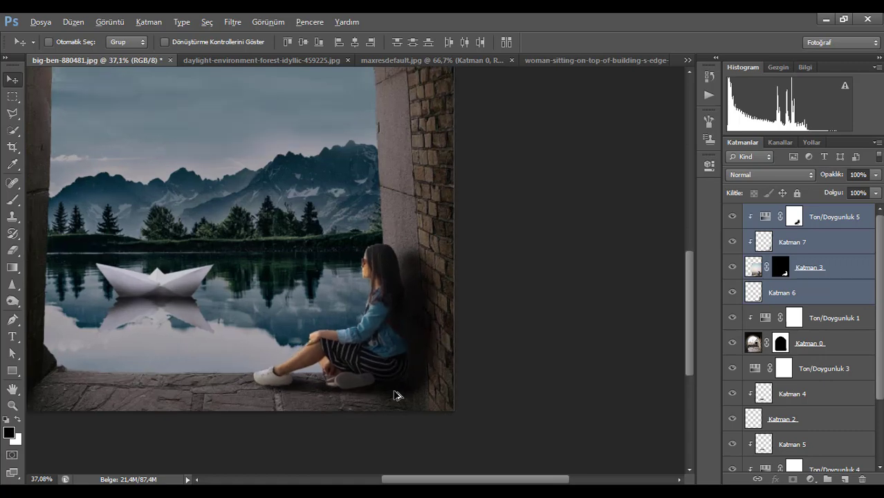
pyautogui.moveTo(387, 339); pyautogui.dragTo(381, 348)
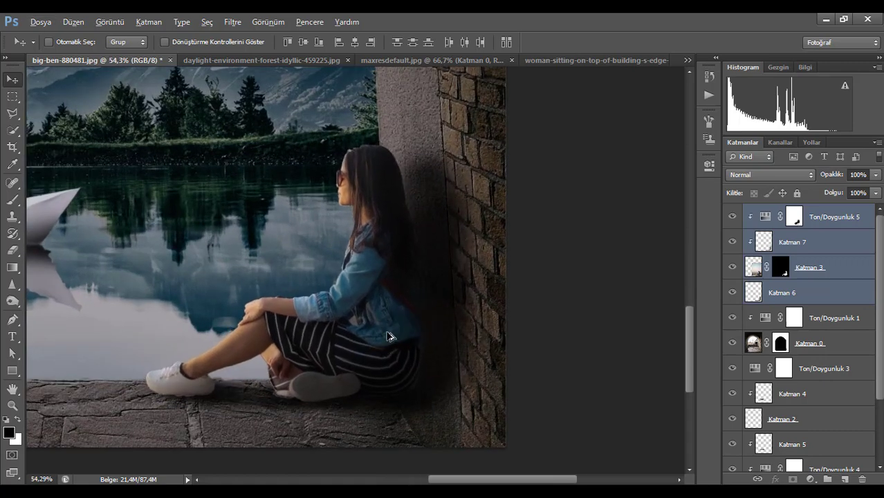
pyautogui.scroll(-8, 388, 339)
pyautogui.scroll(-2, 373, 320)
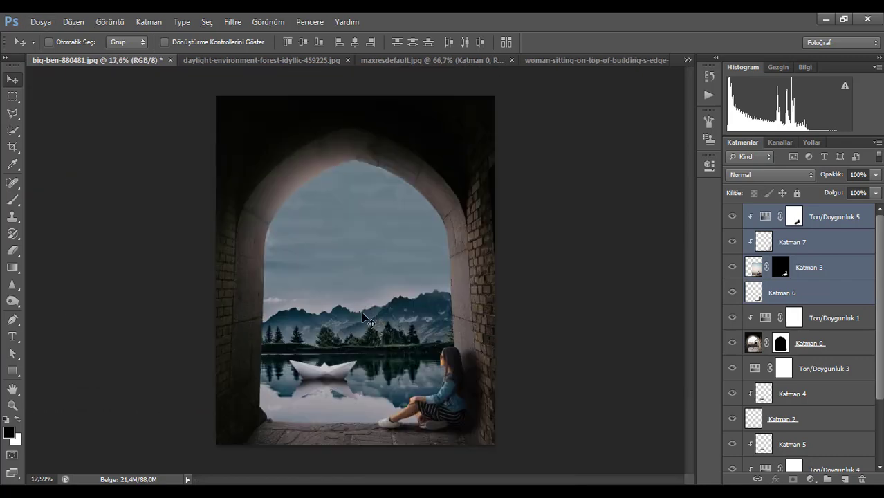
pyautogui.scroll(2, 391, 385)
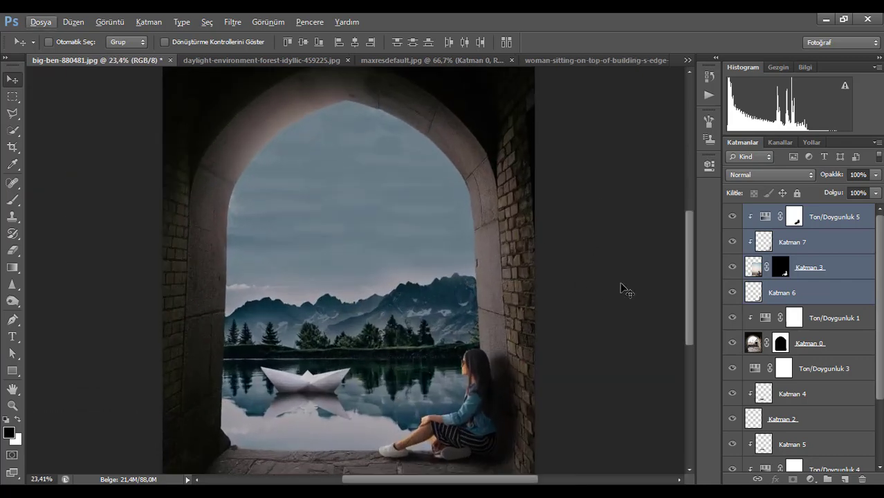
# Step: Stamp all visible layers into a new merged layer above the woman's Hue/Saturation layer
pyautogui.click(814, 297)
pyautogui.scroll(-4, 419, 391)
pyautogui.scroll(4, 418, 390)
pyautogui.click(828, 221)
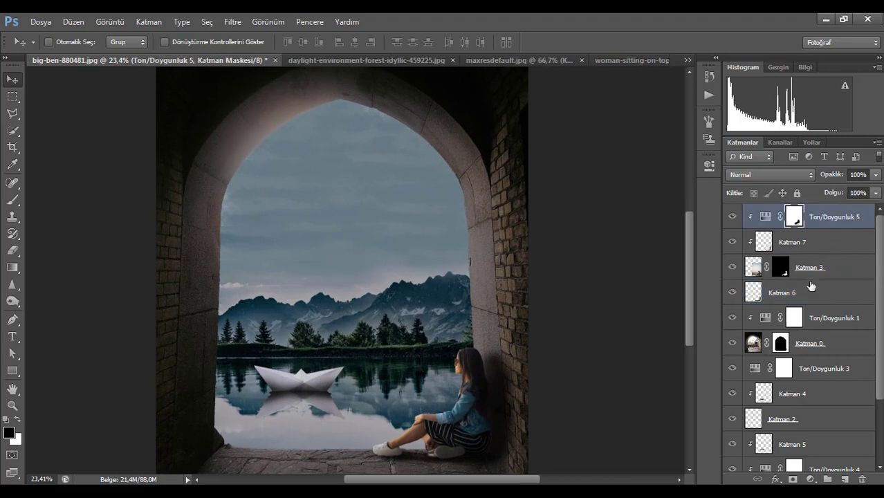
pyautogui.scroll(-2, 445, 356)
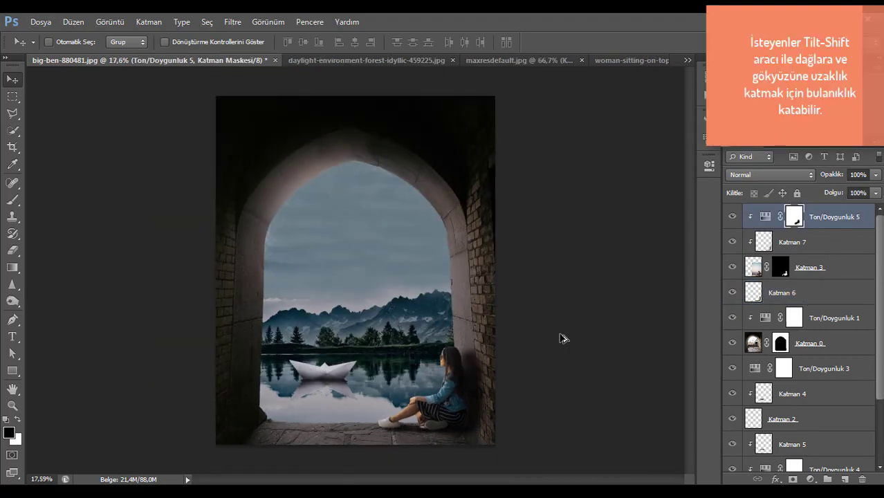
pyautogui.hotkey('ctrl', 'shift', 'alt', 'e')
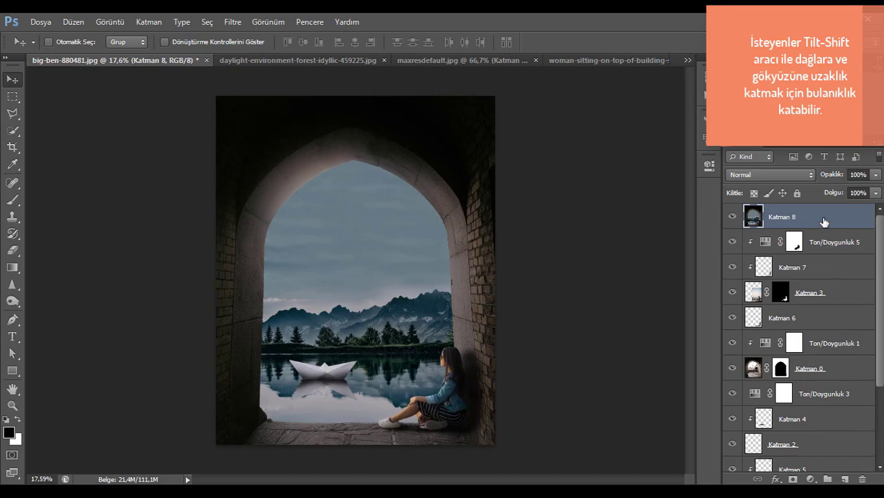
# Step: Add a Levels adjustment layer with the black input level at 8 and the white input level at 228
pyautogui.click(811, 479)
pyautogui.click(761, 257)
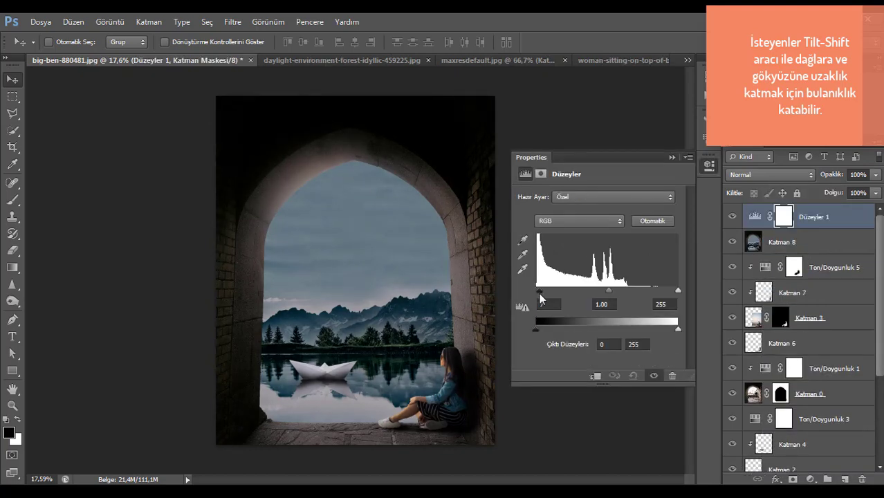
pyautogui.moveTo(681, 293); pyautogui.dragTo(667, 294)
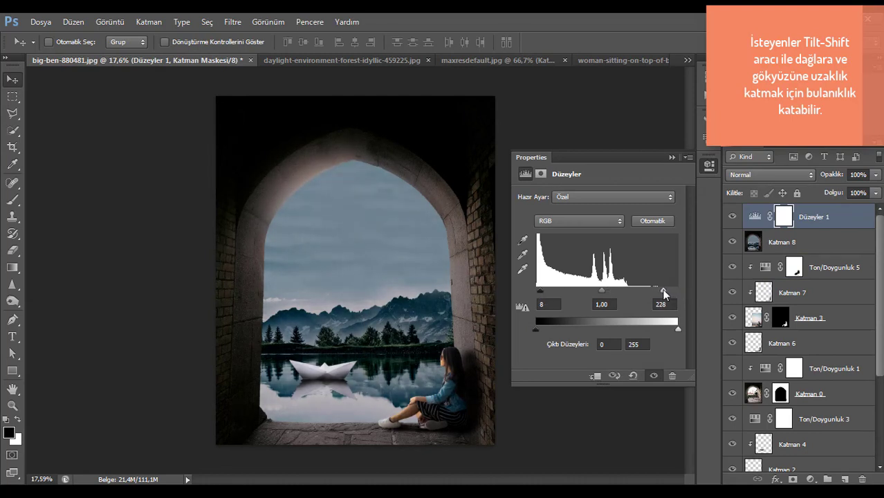
pyautogui.click(672, 157)
# Step: Add a Curves adjustment layer and raise the upper midtones of the RGB curve slightly
pyautogui.click(808, 480)
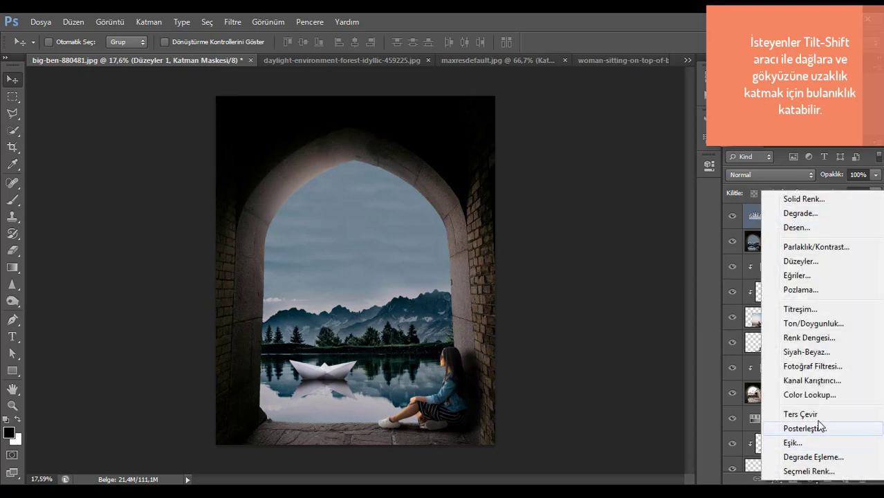
pyautogui.click(803, 283)
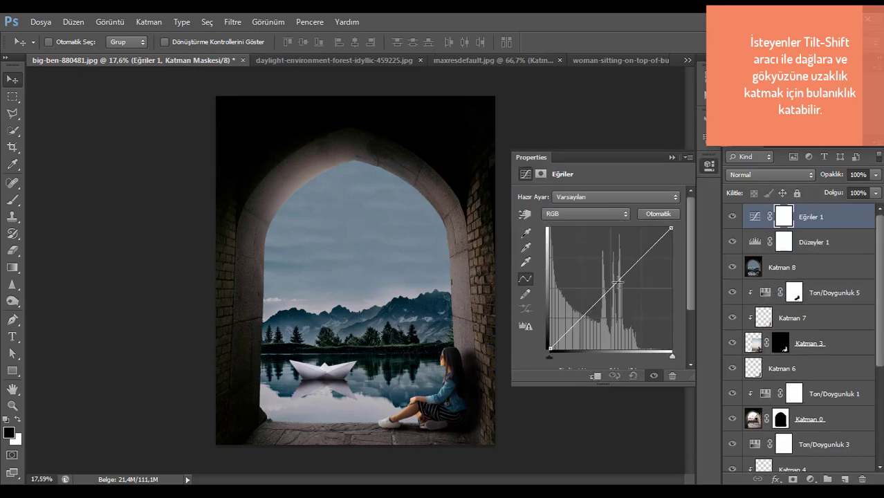
pyautogui.moveTo(617, 281); pyautogui.dragTo(628, 266)
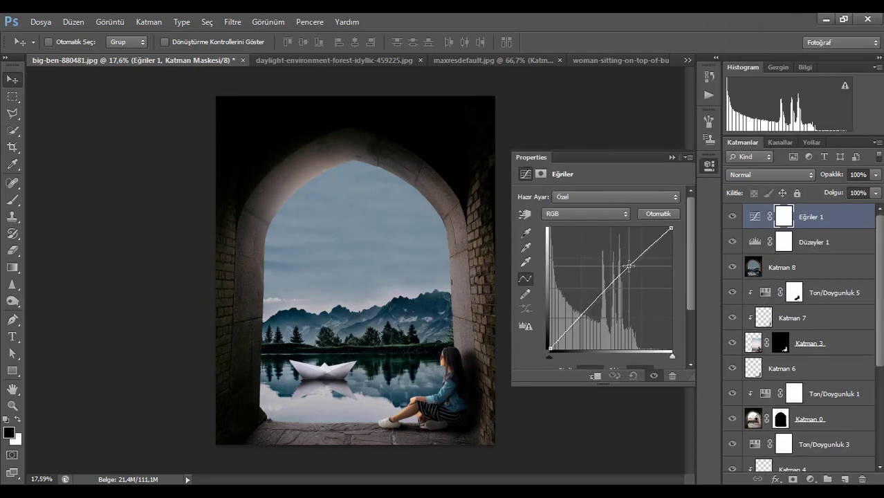
pyautogui.click(672, 158)
# Step: Add a Color Balance adjustment layer and set its midtones to +10 cyan-red and -4 yellow-blue
pyautogui.click(811, 480)
pyautogui.click(813, 337)
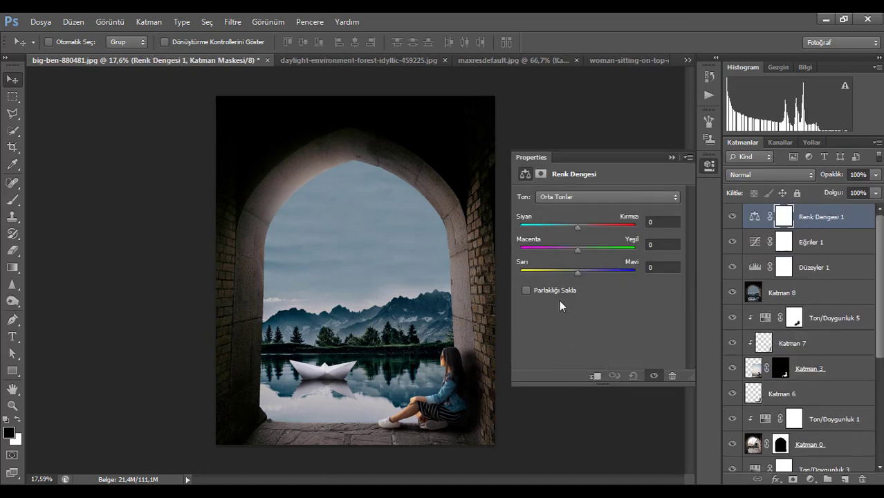
pyautogui.moveTo(581, 224); pyautogui.dragTo(582, 225)
pyautogui.moveTo(577, 272); pyautogui.dragTo(575, 271)
# Step: Set the Color Balance highlights to +7 cyan-red and -6 yellow-blue
pyautogui.click(573, 198)
pyautogui.click(576, 221)
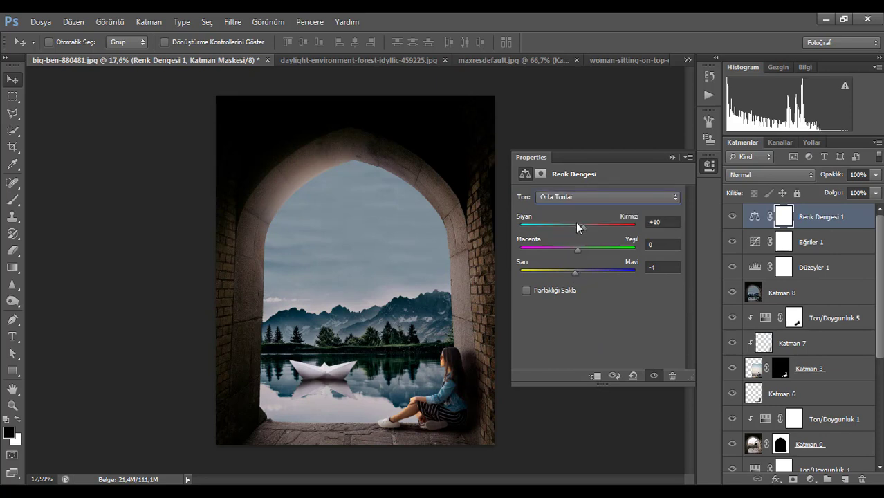
pyautogui.click(574, 198)
pyautogui.click(577, 231)
pyautogui.moveTo(582, 229); pyautogui.dragTo(582, 229)
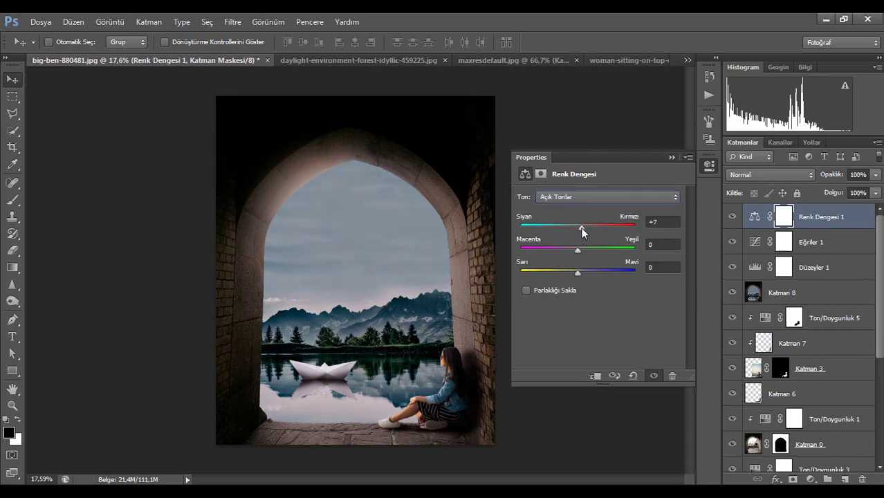
pyautogui.moveTo(575, 274); pyautogui.dragTo(574, 274)
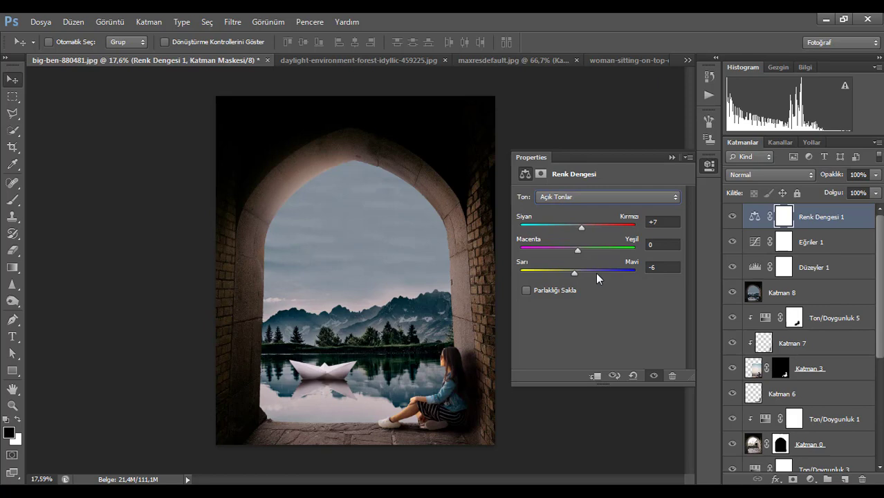
pyautogui.click(671, 158)
pyautogui.scroll(-2, 392, 335)
pyautogui.scroll(2, 429, 353)
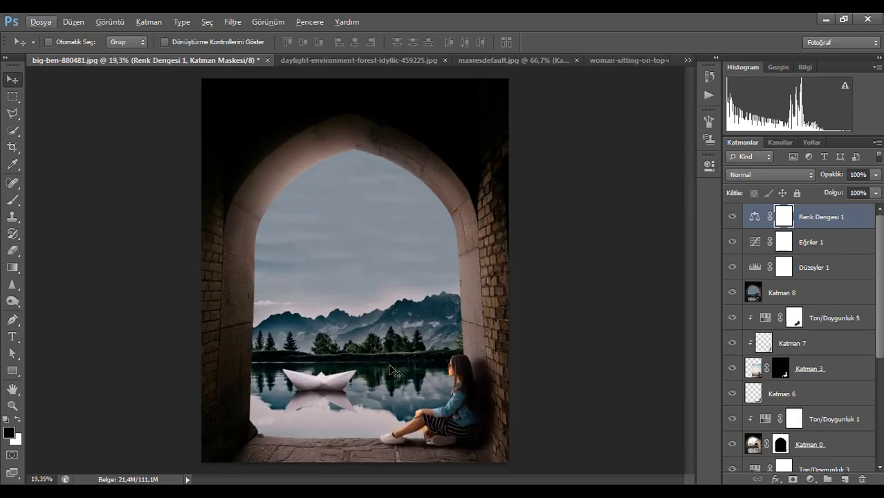
pyautogui.scroll(-1, 470, 360)
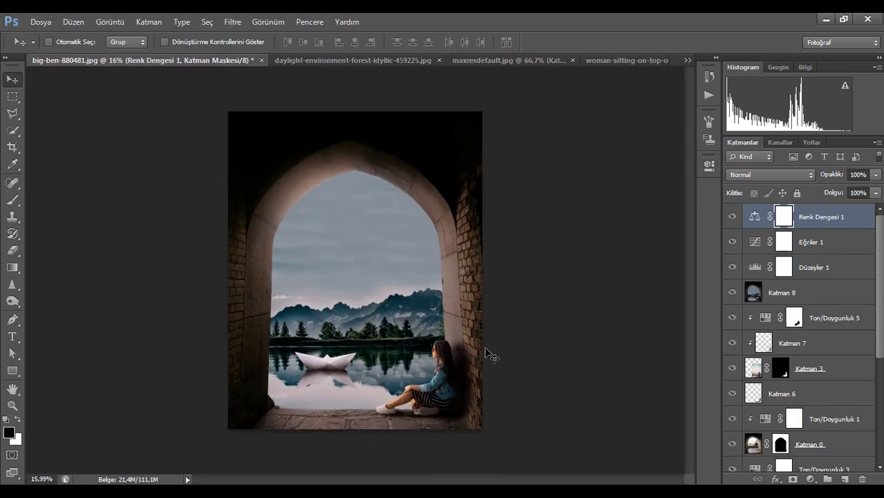